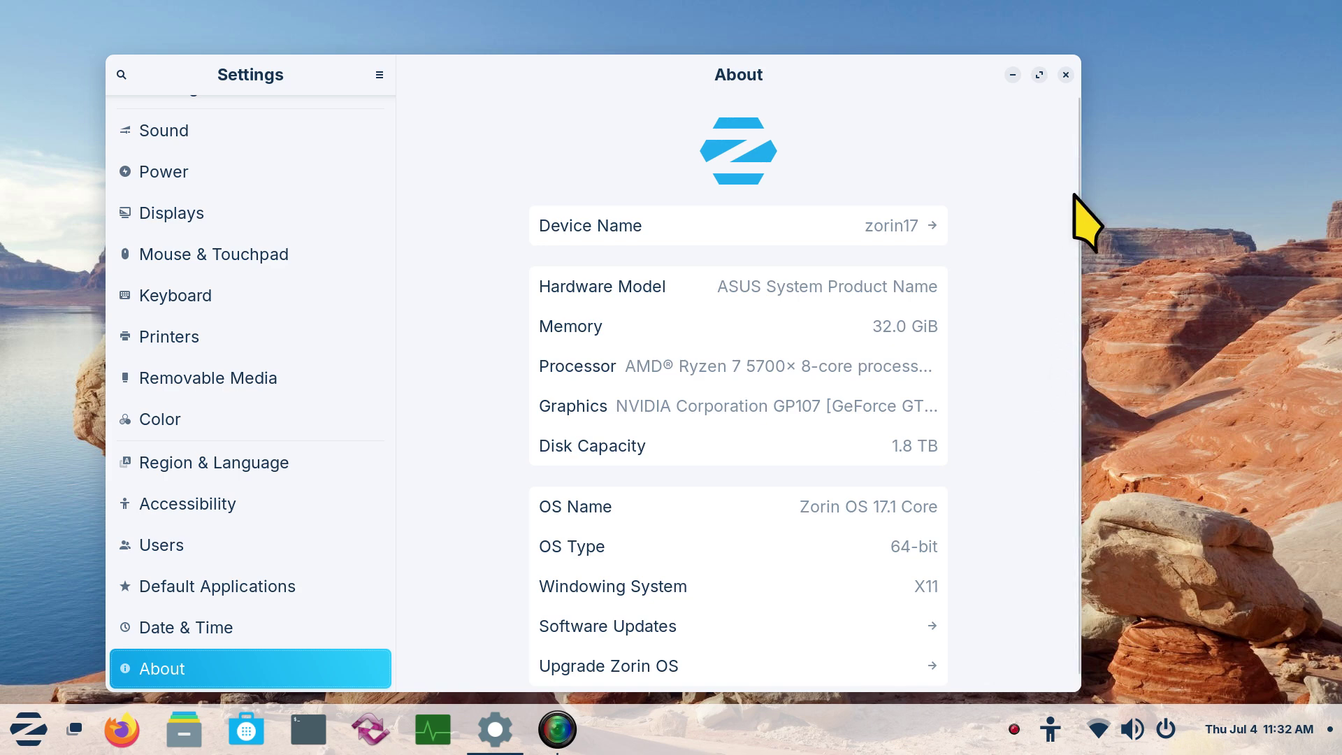
Close the Settings window, which is showing the About page
{"action": "left_click", "coordinate": [1065, 74]}
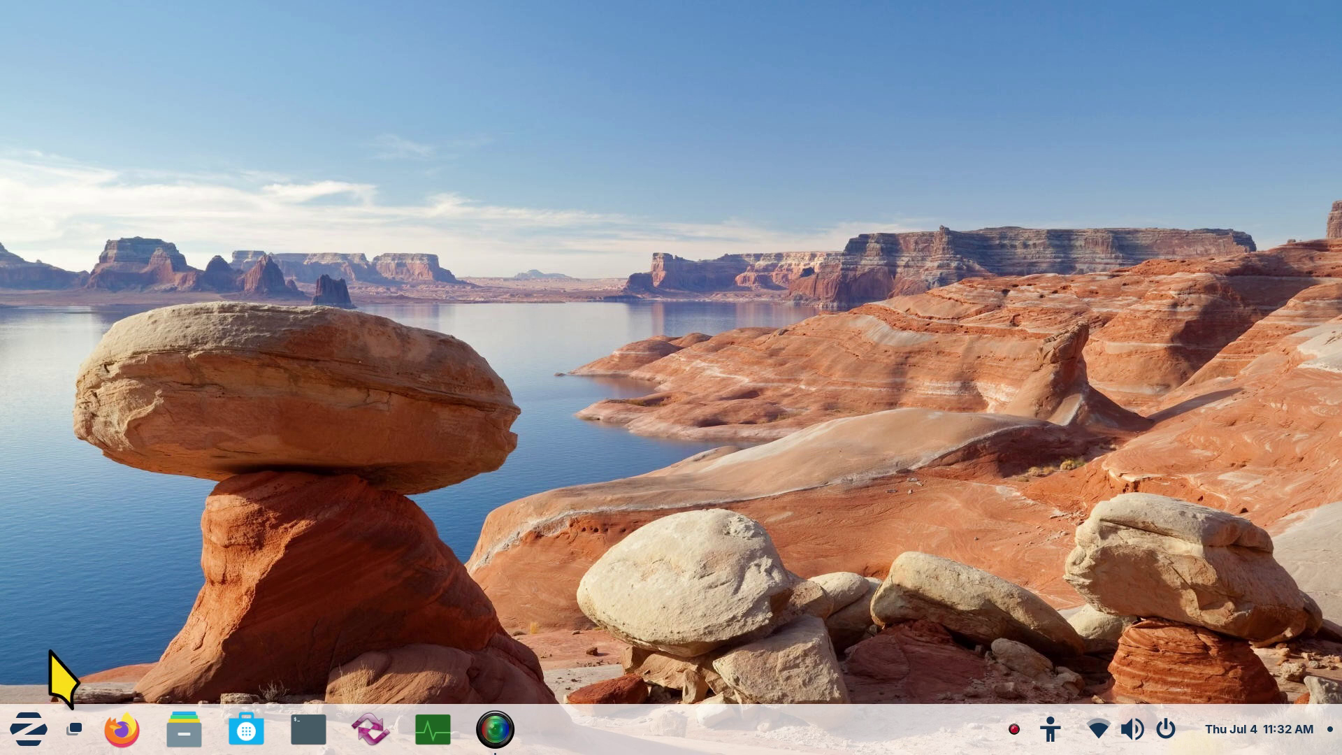
Relaunch Settings, go to the Accessibility page, and briefly show the accessibility tray menu
{"action": "left_click", "coordinate": [28, 729]}
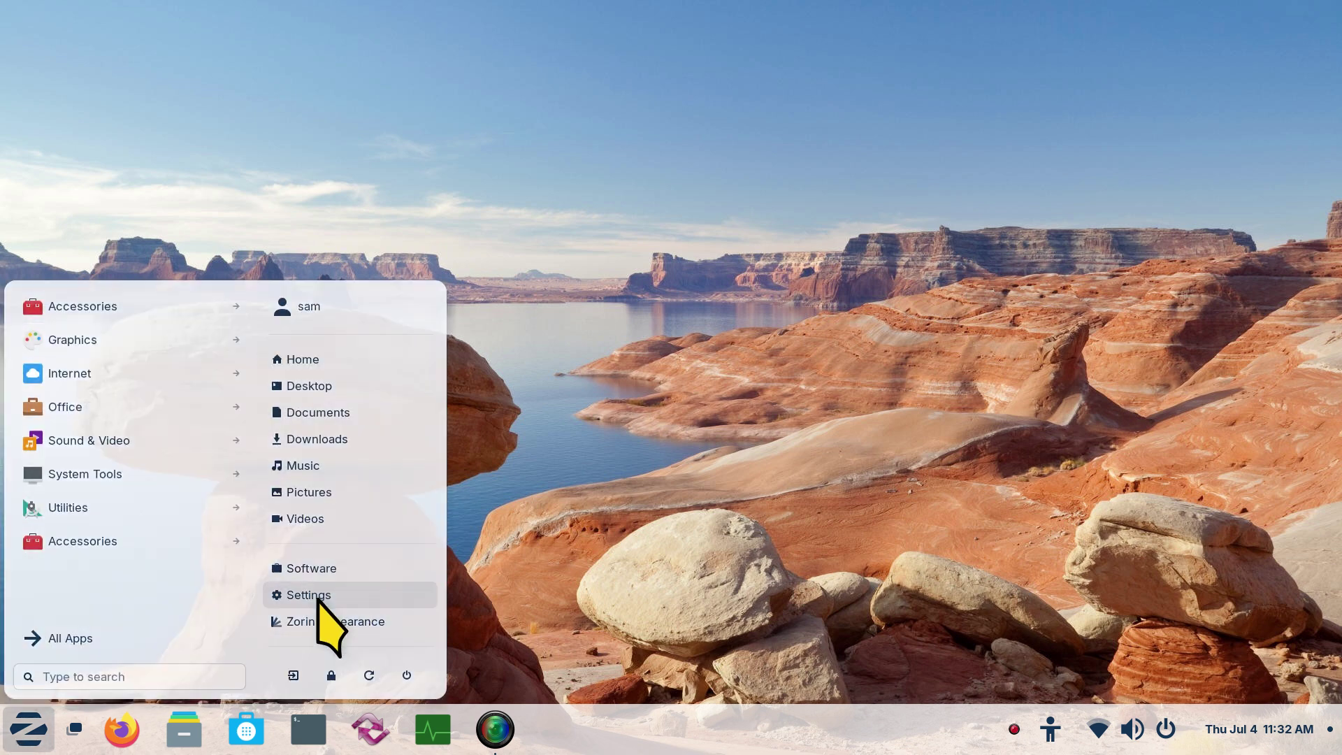
{"action": "left_click", "coordinate": [322, 594]}
{"action": "scroll", "coordinate": [594, 461], "scroll_direction": "down", "scroll_amount": 8}
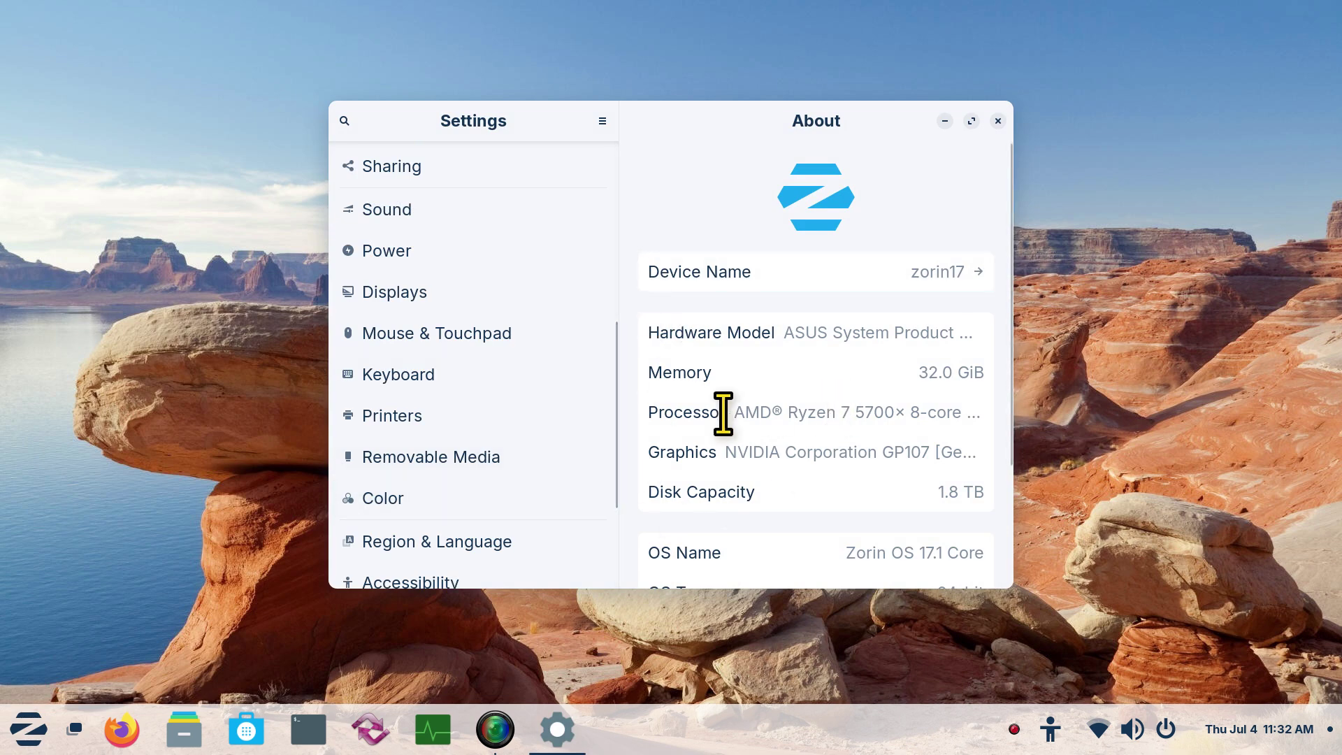
{"action": "scroll", "coordinate": [489, 542], "scroll_direction": "down", "scroll_amount": 3}
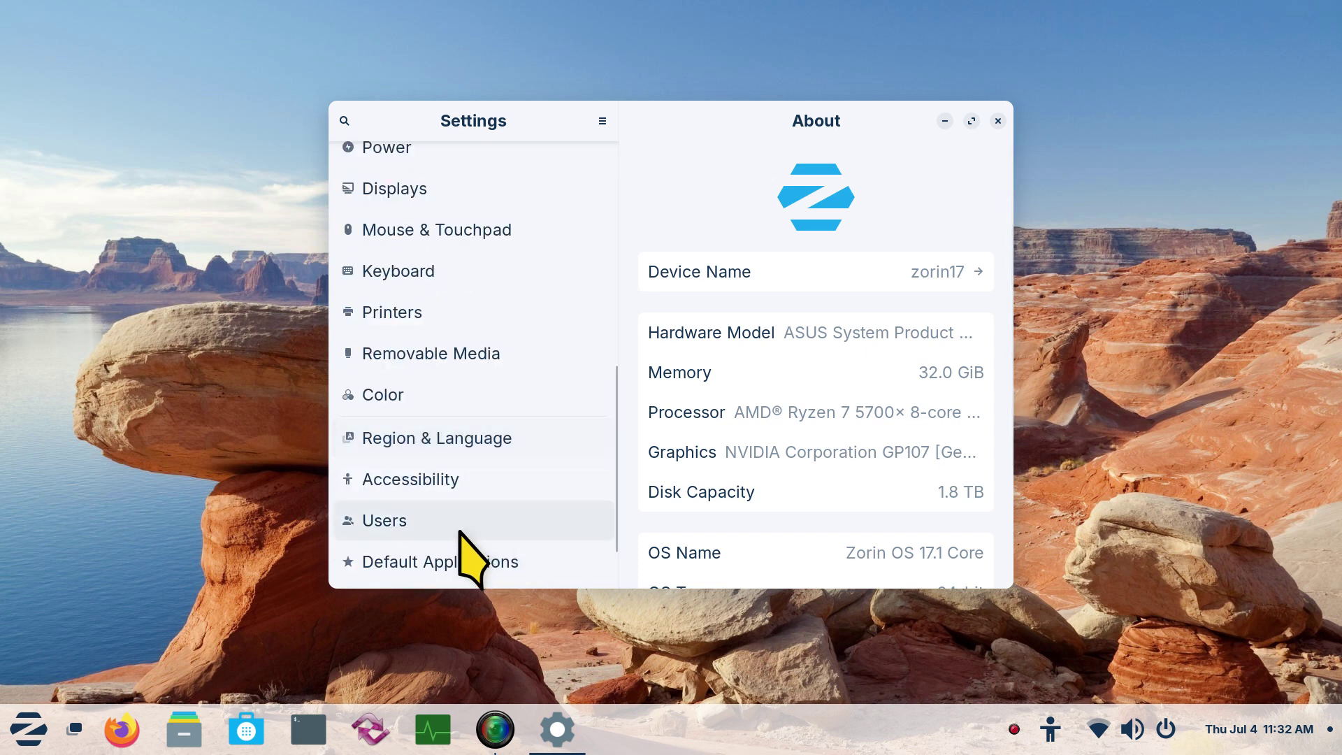
{"action": "left_click", "coordinate": [427, 480]}
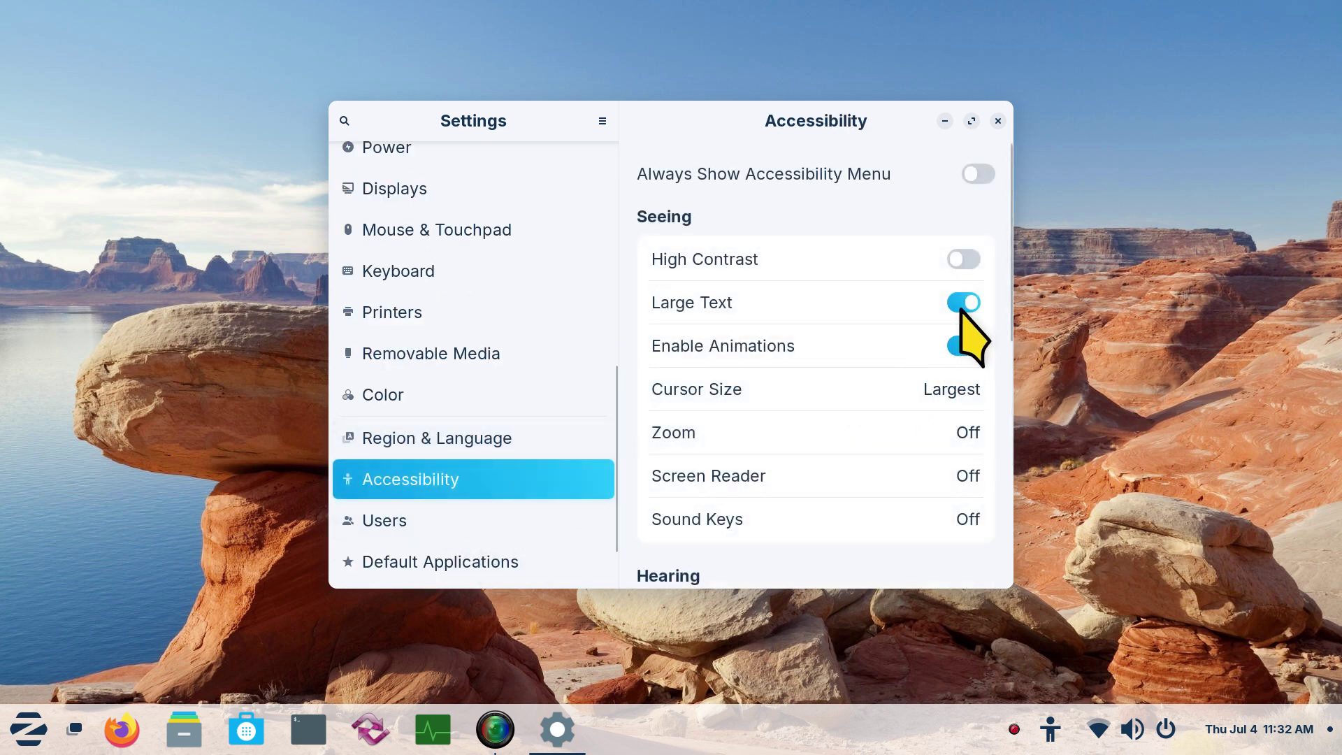
{"action": "left_click", "coordinate": [1049, 730]}
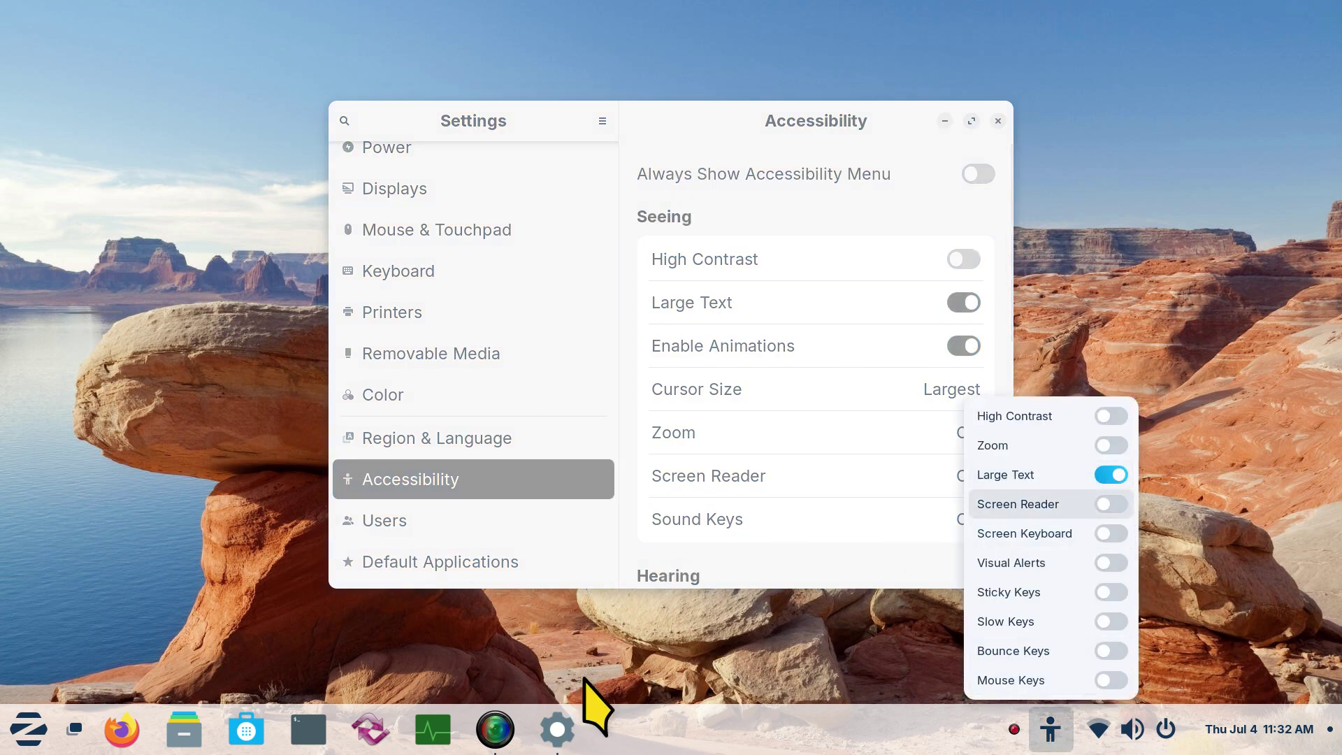
{"action": "left_click", "coordinate": [664, 653]}
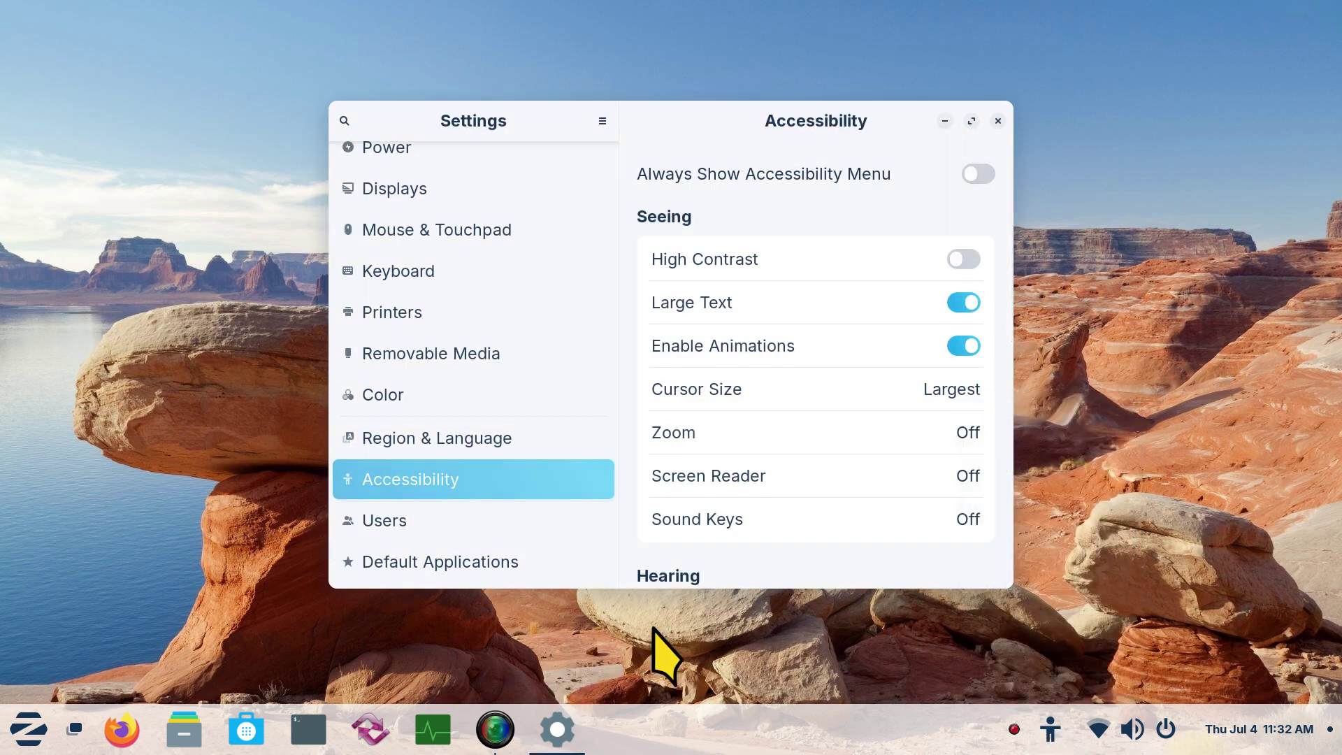
Go to the Users page and unlock it with the administrator password
{"action": "left_click", "coordinate": [464, 522]}
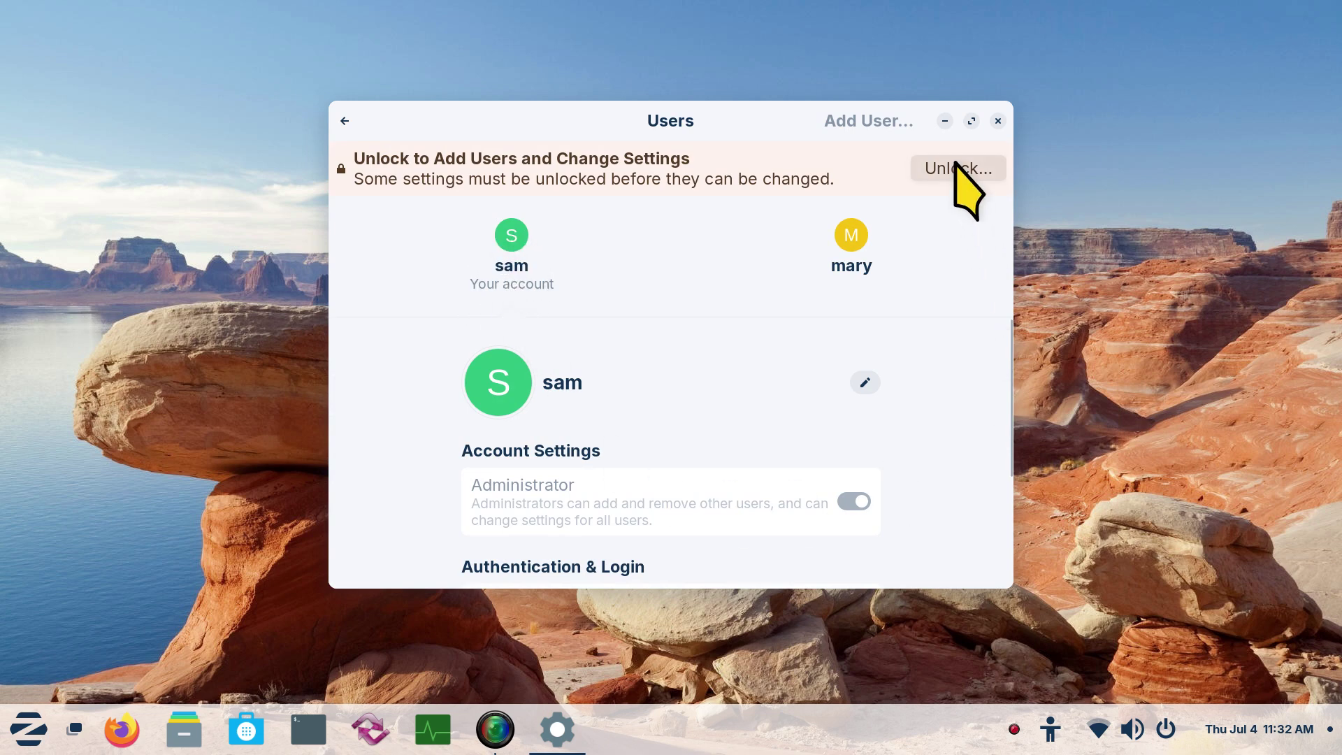
{"action": "left_click", "coordinate": [956, 168]}
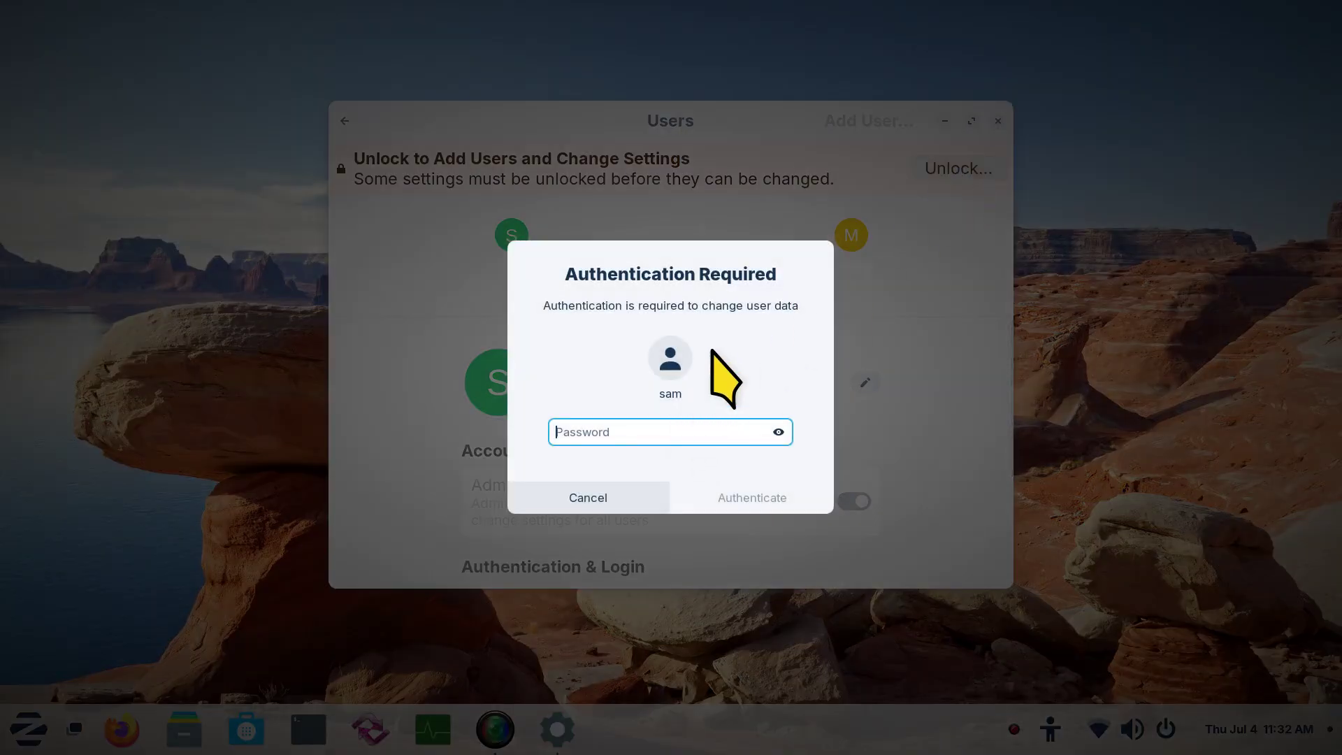
{"action": "type", "text": "•"}
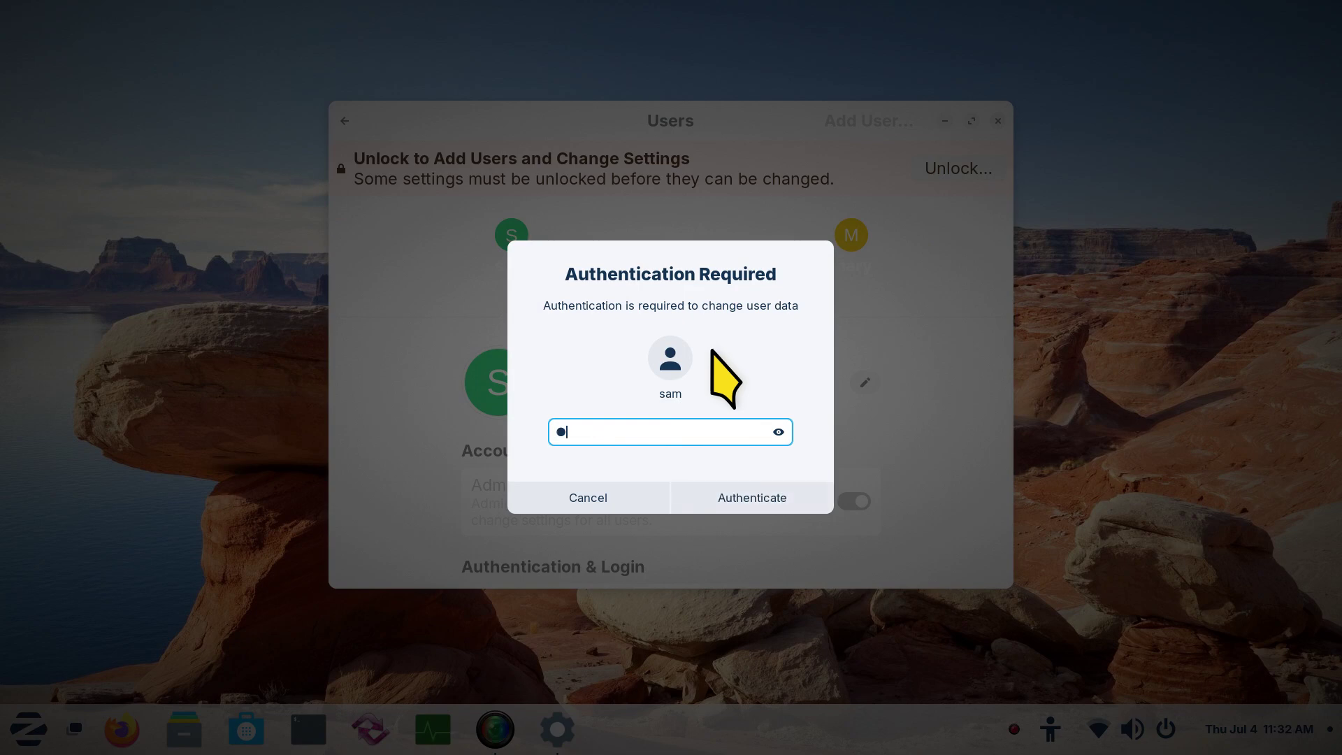
{"action": "left_click", "coordinate": [757, 502]}
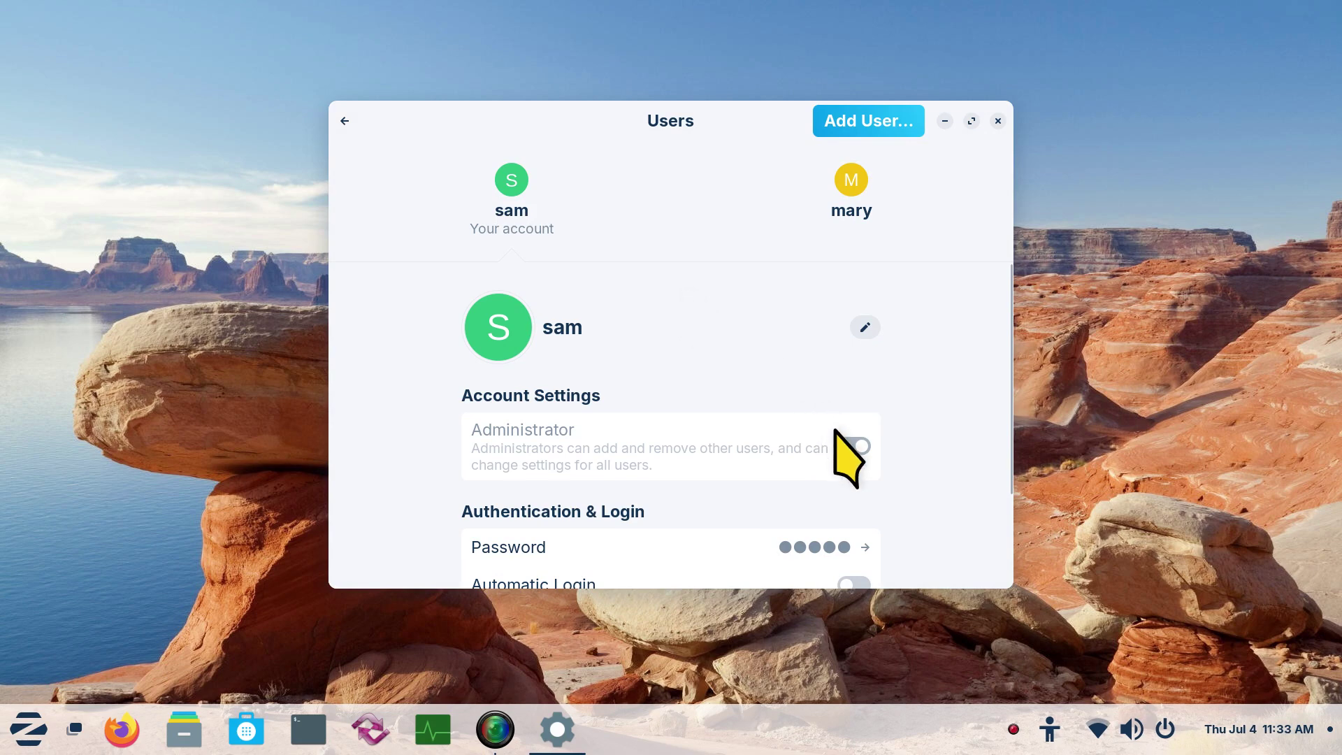
{"action": "scroll", "coordinate": [601, 366], "scroll_direction": "down", "scroll_amount": 3}
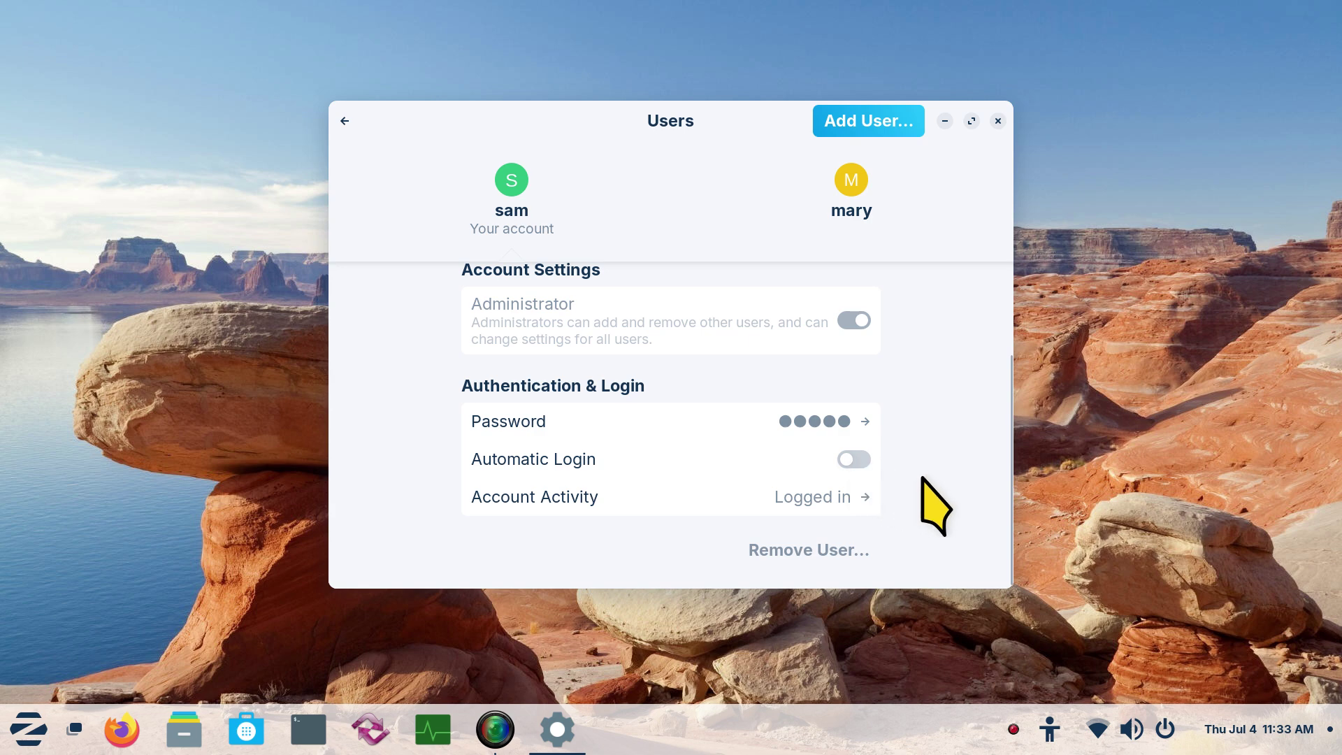
{"action": "left_click", "coordinate": [855, 459]}
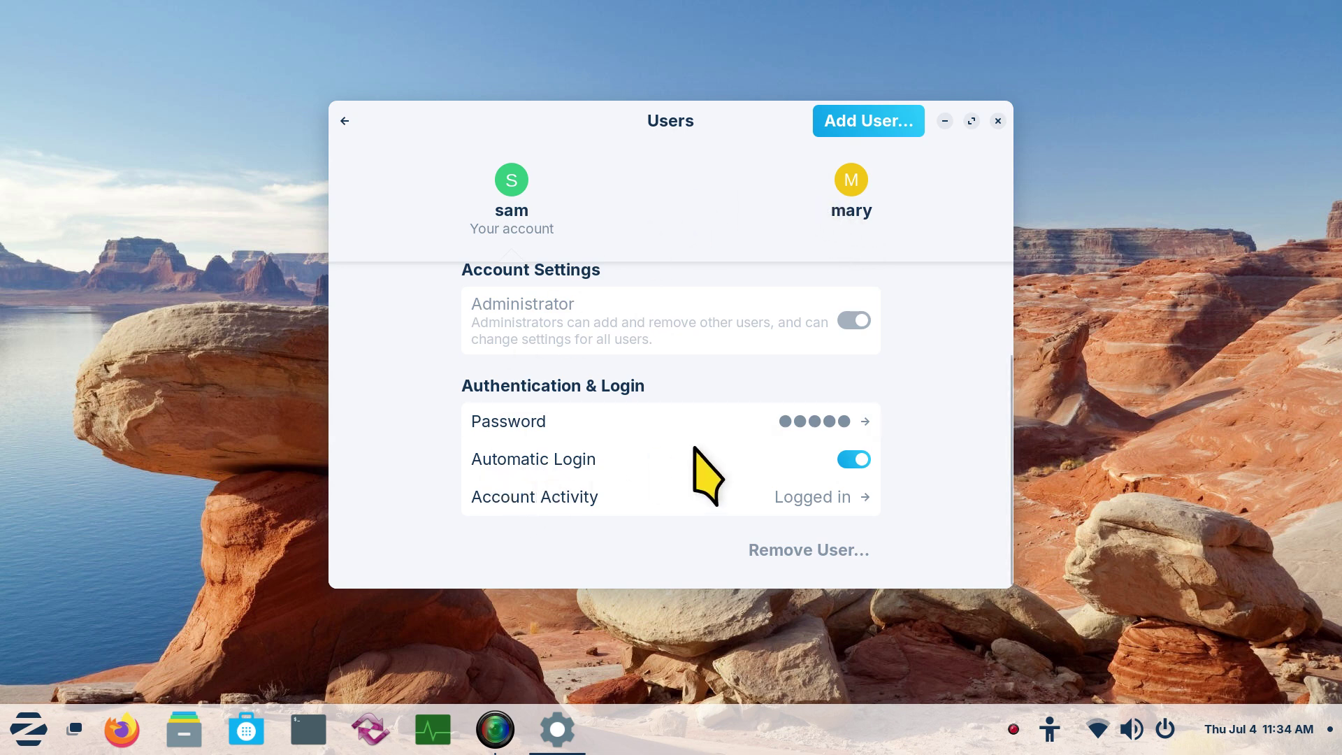
{"action": "left_click", "coordinate": [840, 461]}
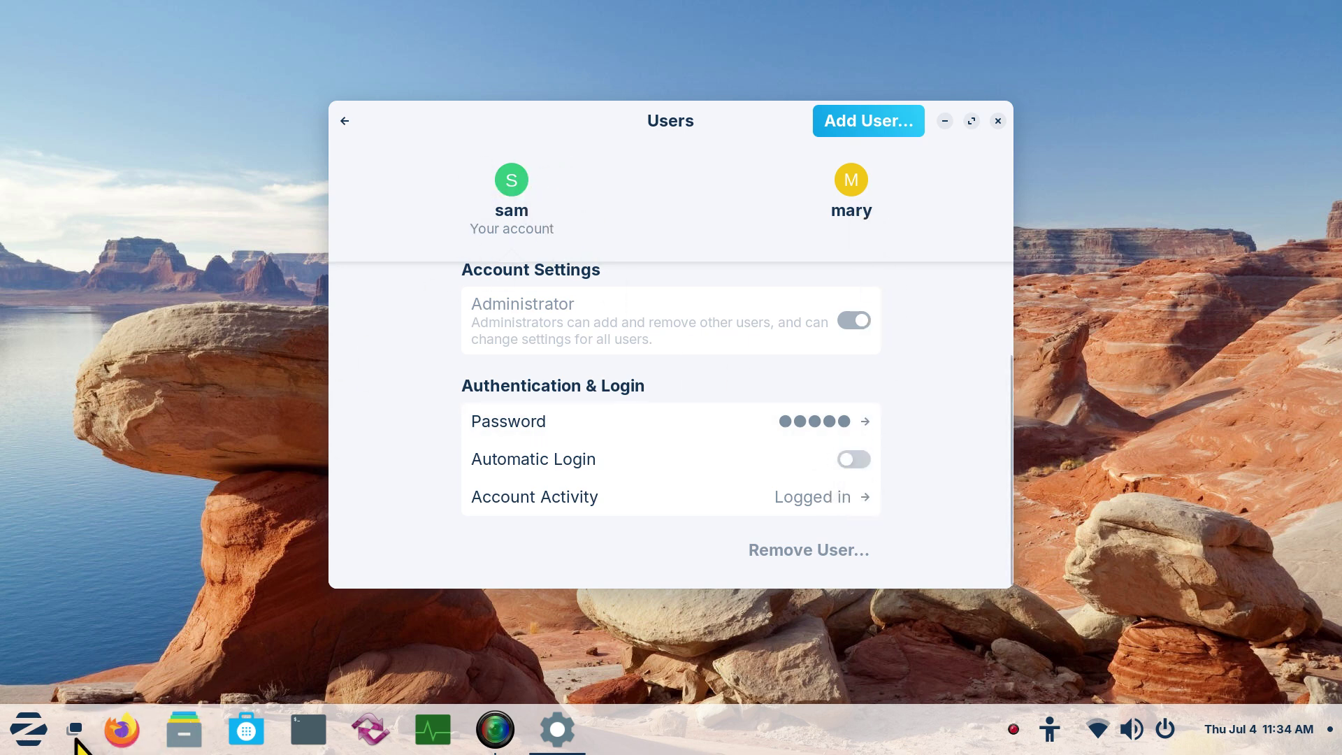
{"action": "left_click", "coordinate": [28, 729]}
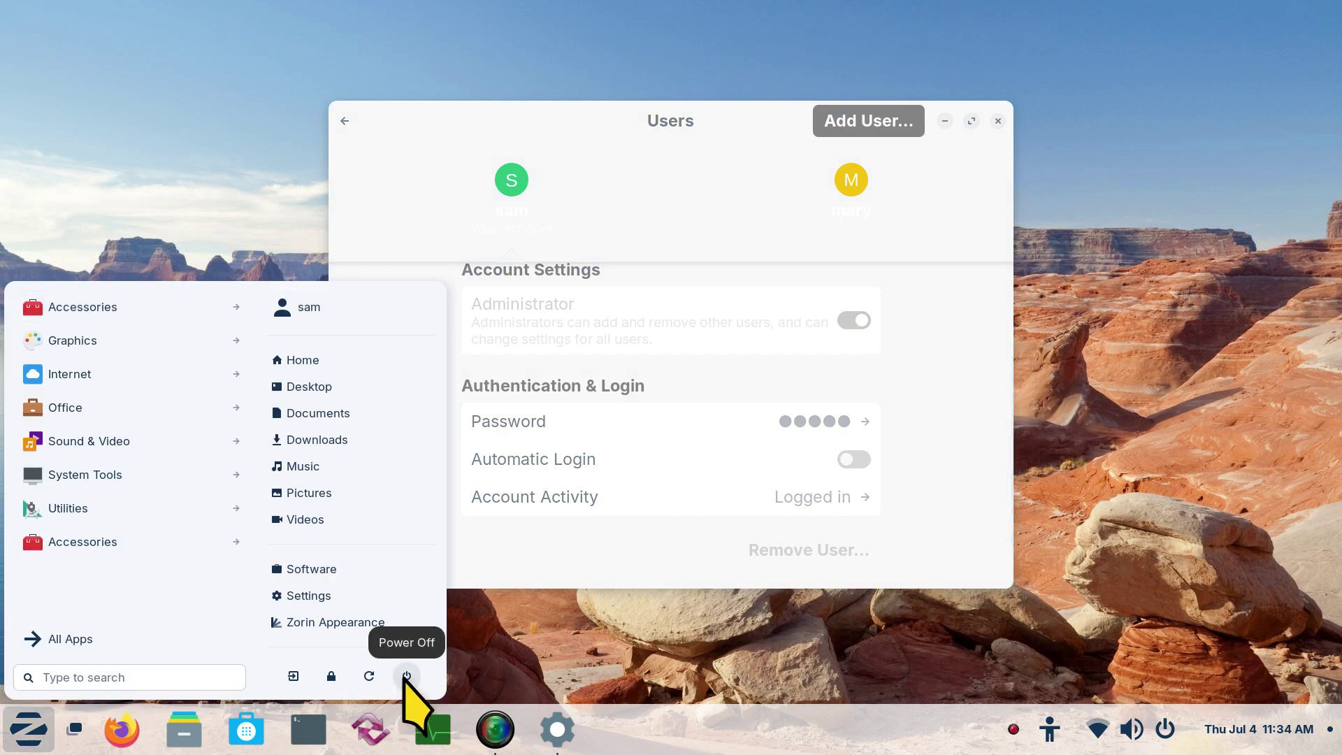
{"action": "left_click", "coordinate": [633, 543]}
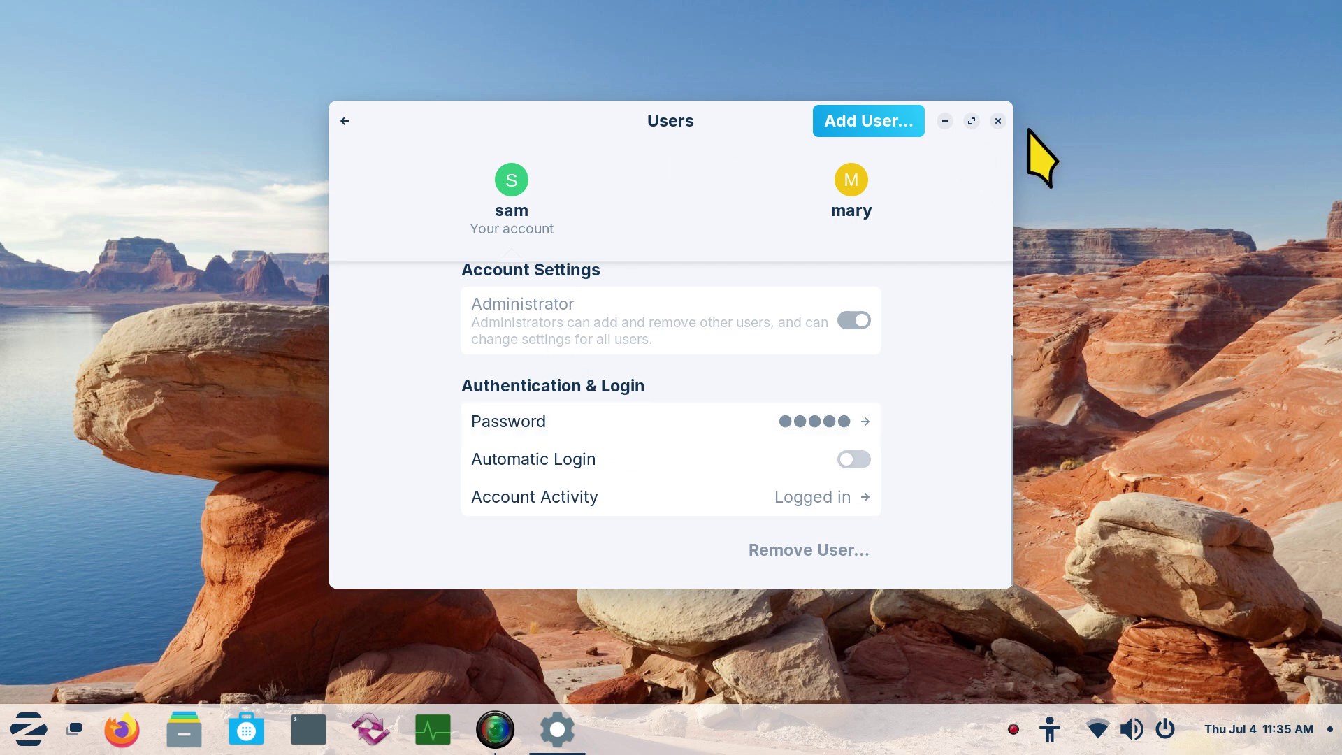
{"action": "left_click", "coordinate": [642, 420]}
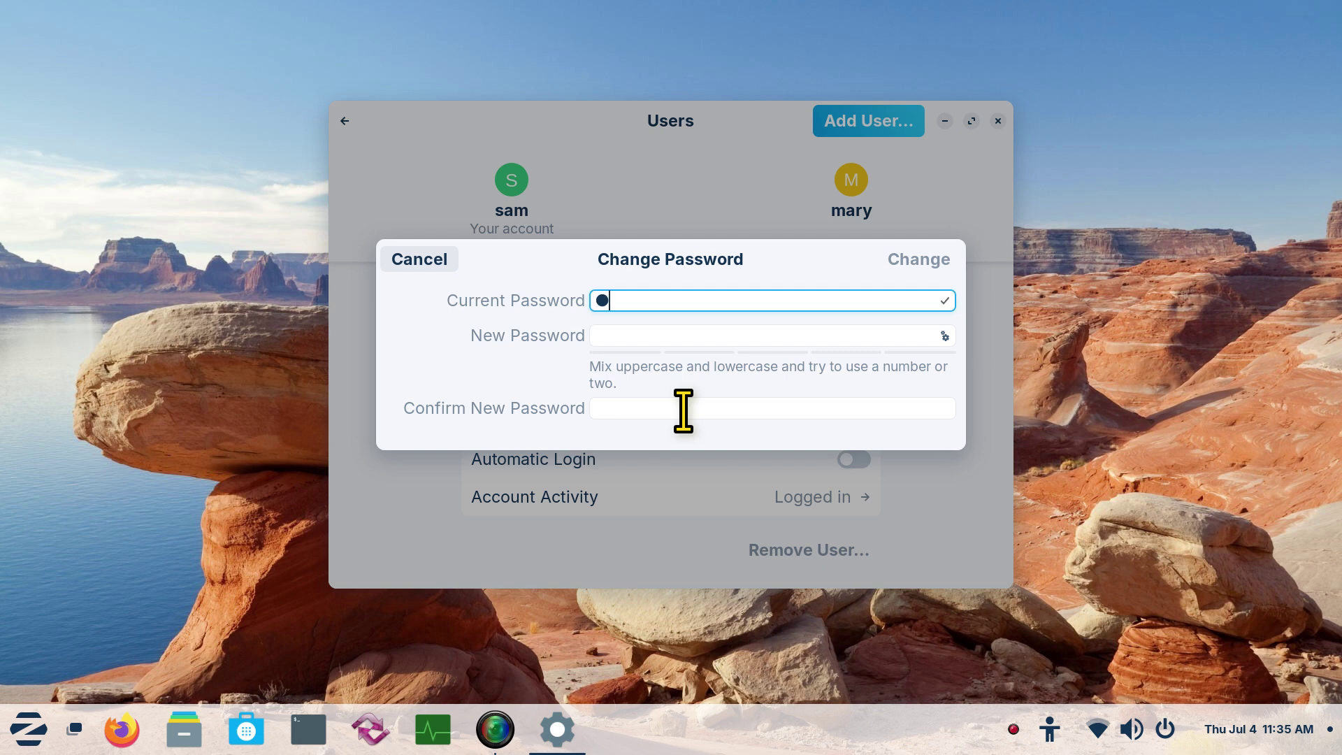
{"action": "left_click", "coordinate": [622, 335]}
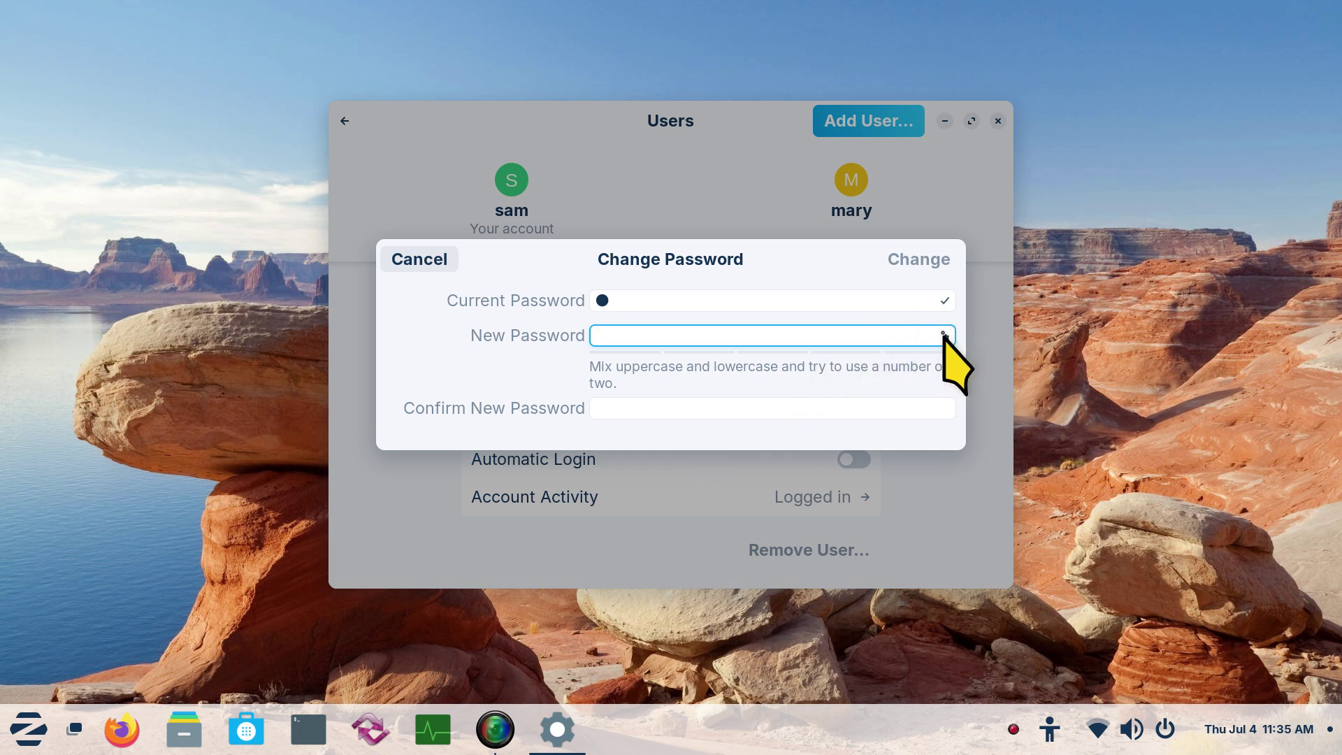
{"action": "left_click", "coordinate": [945, 335]}
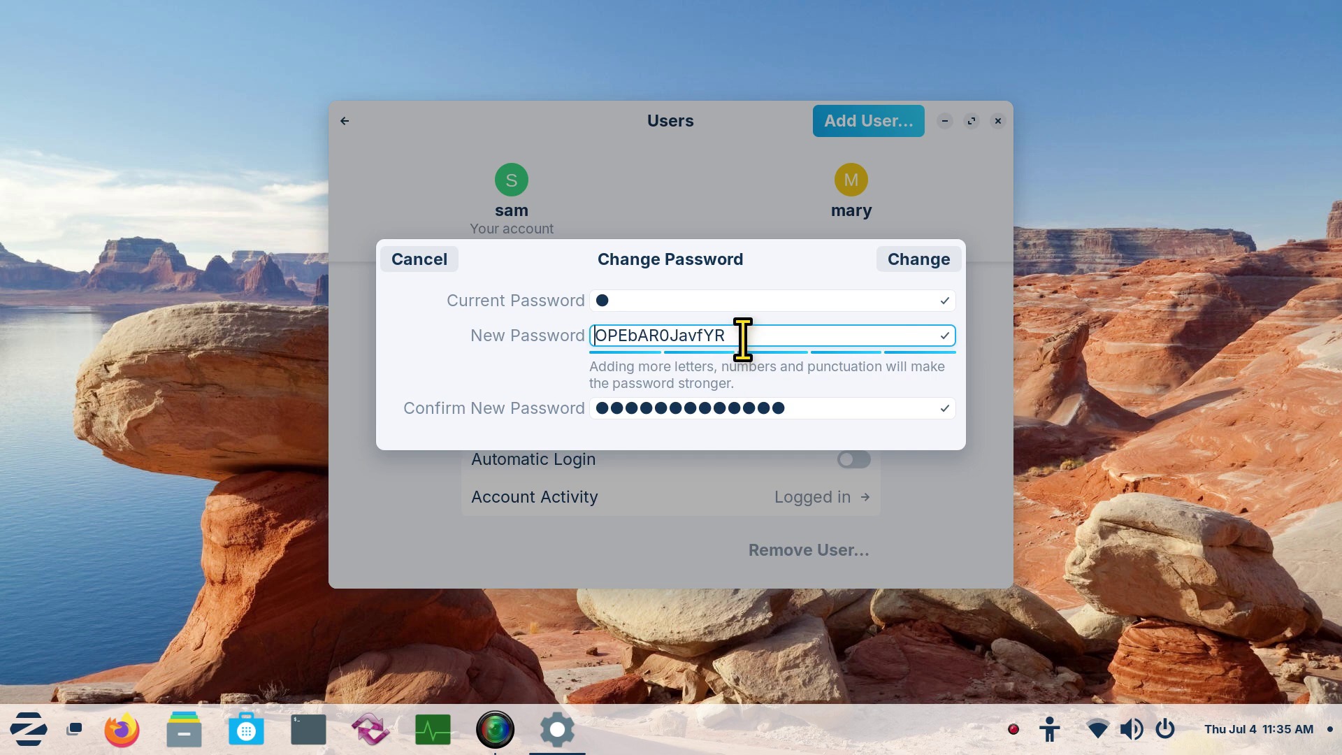
{"action": "left_click_drag", "start_coordinate": [740, 338], "coordinate": [580, 341]}
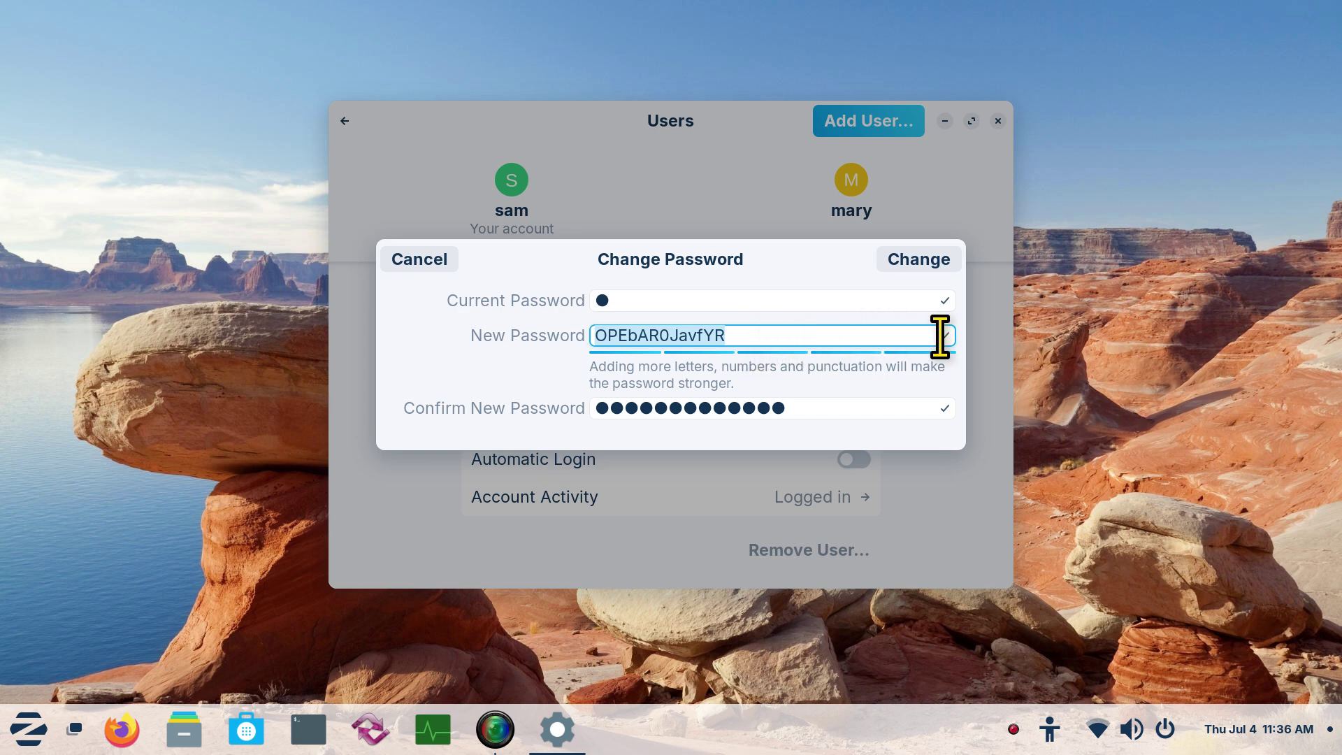
{"action": "left_click", "coordinate": [419, 259]}
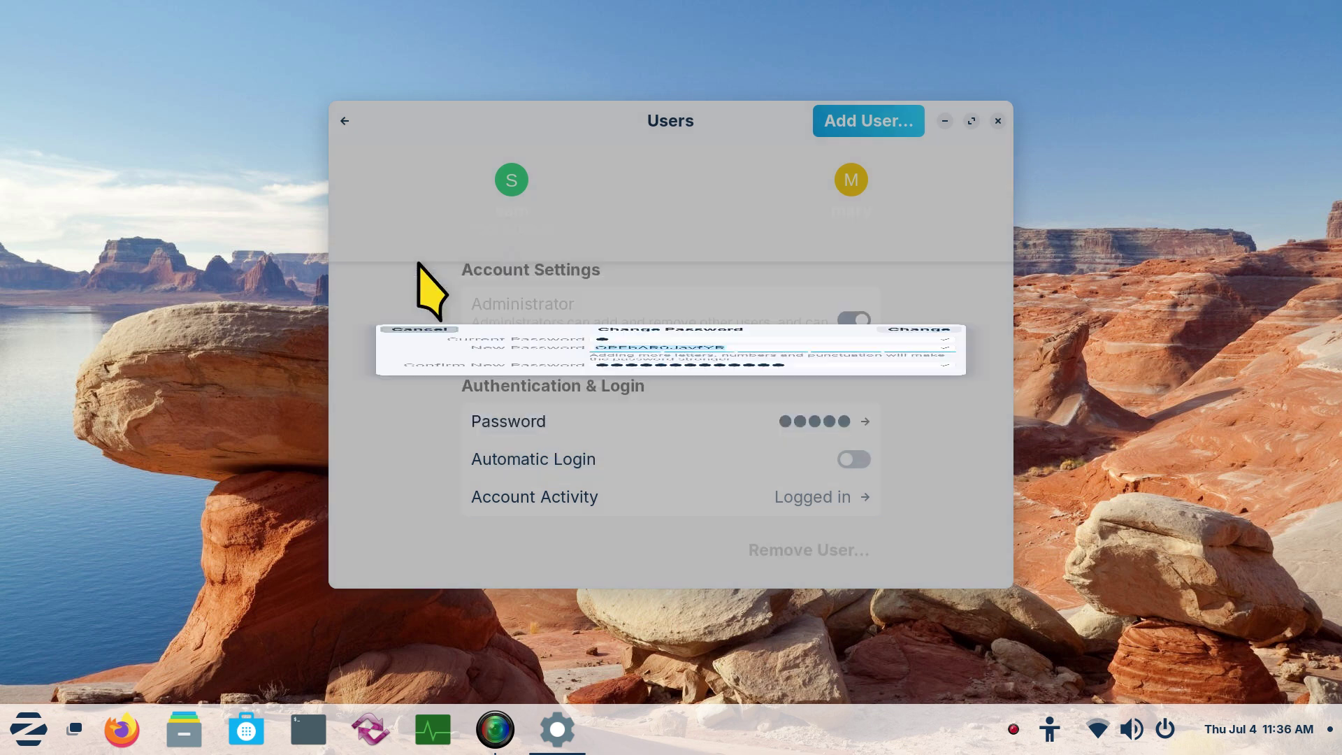
{"action": "left_click", "coordinate": [768, 419]}
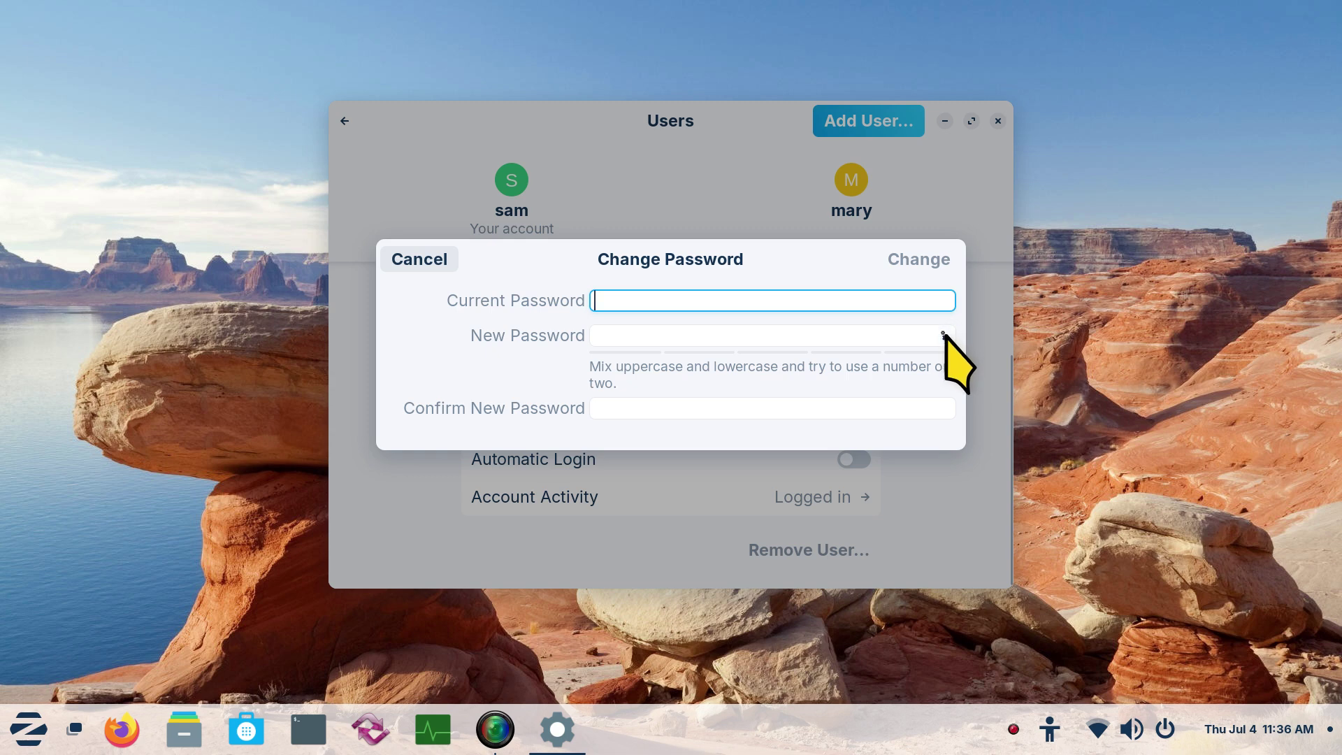
{"action": "type", "text": "a"}
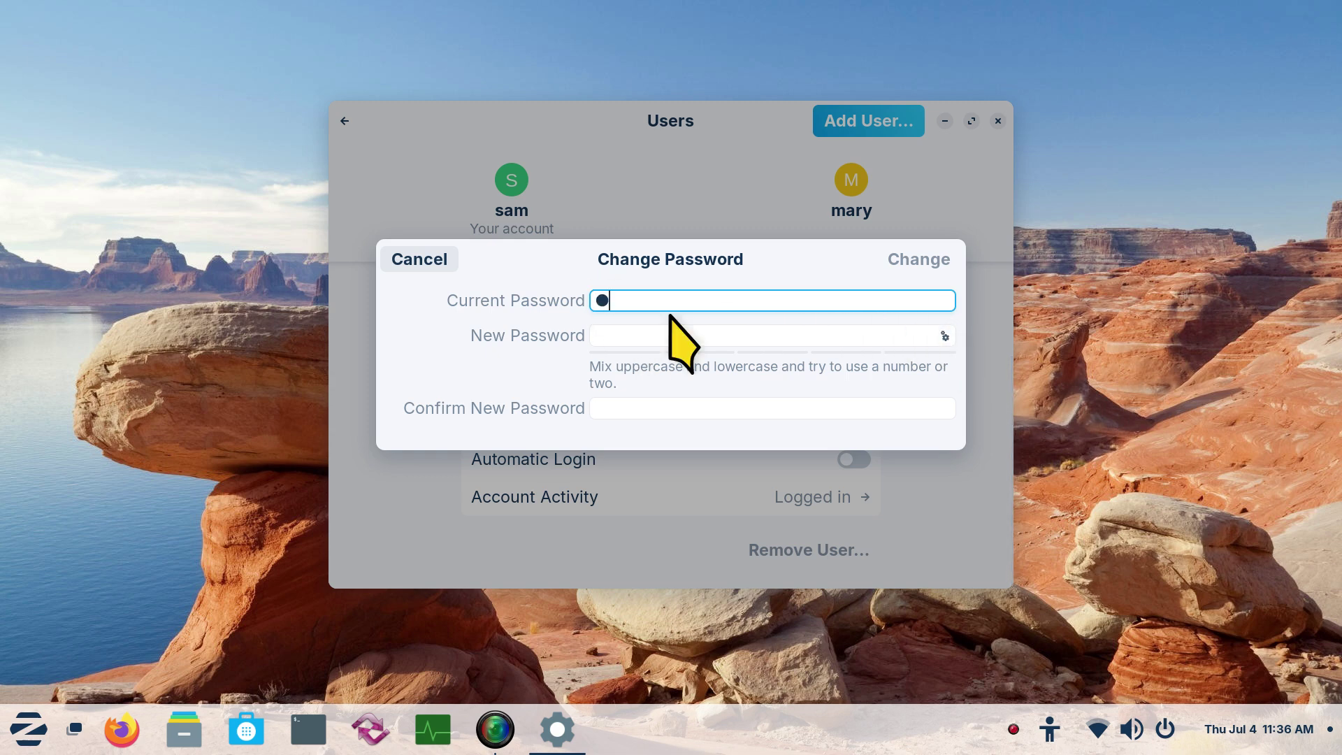
{"action": "left_click", "coordinate": [944, 336]}
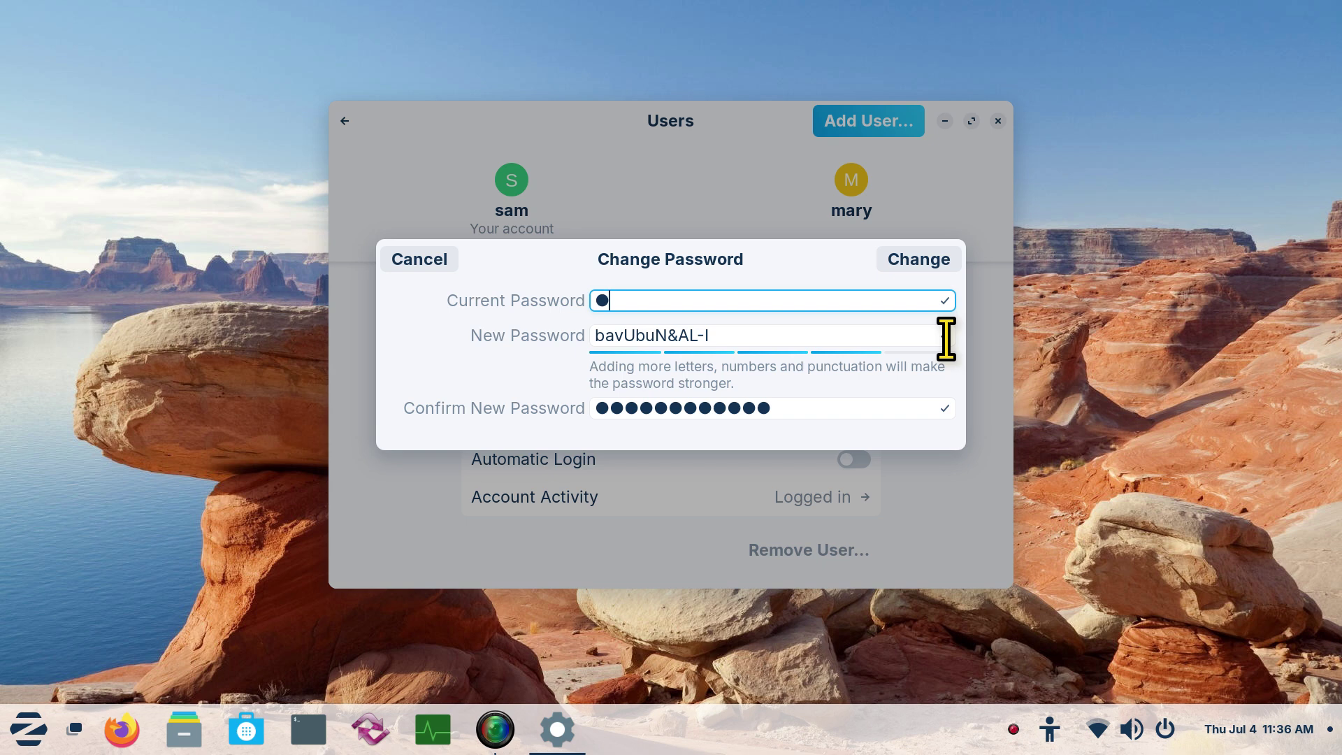
{"action": "left_click", "coordinate": [430, 266]}
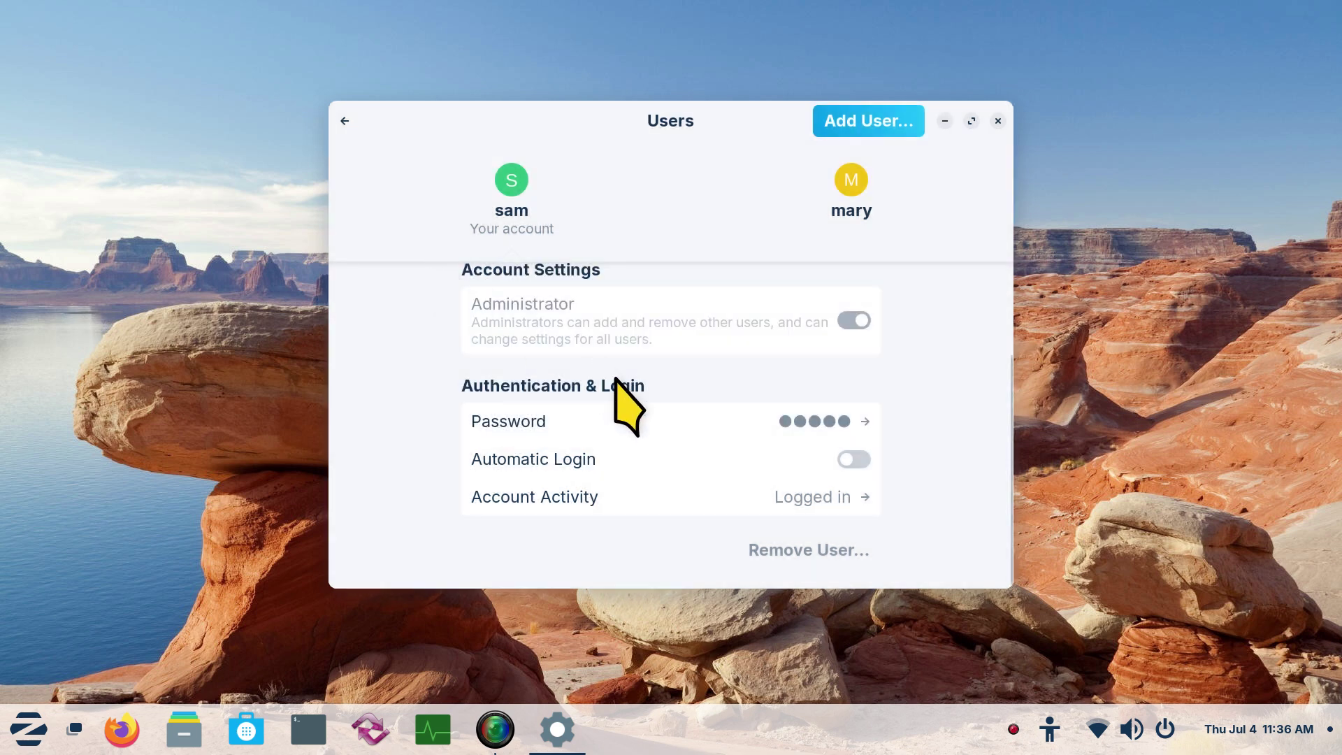
Try a five-character new password for sam, dismiss the too-short error, and cancel the change
{"action": "left_click", "coordinate": [776, 423]}
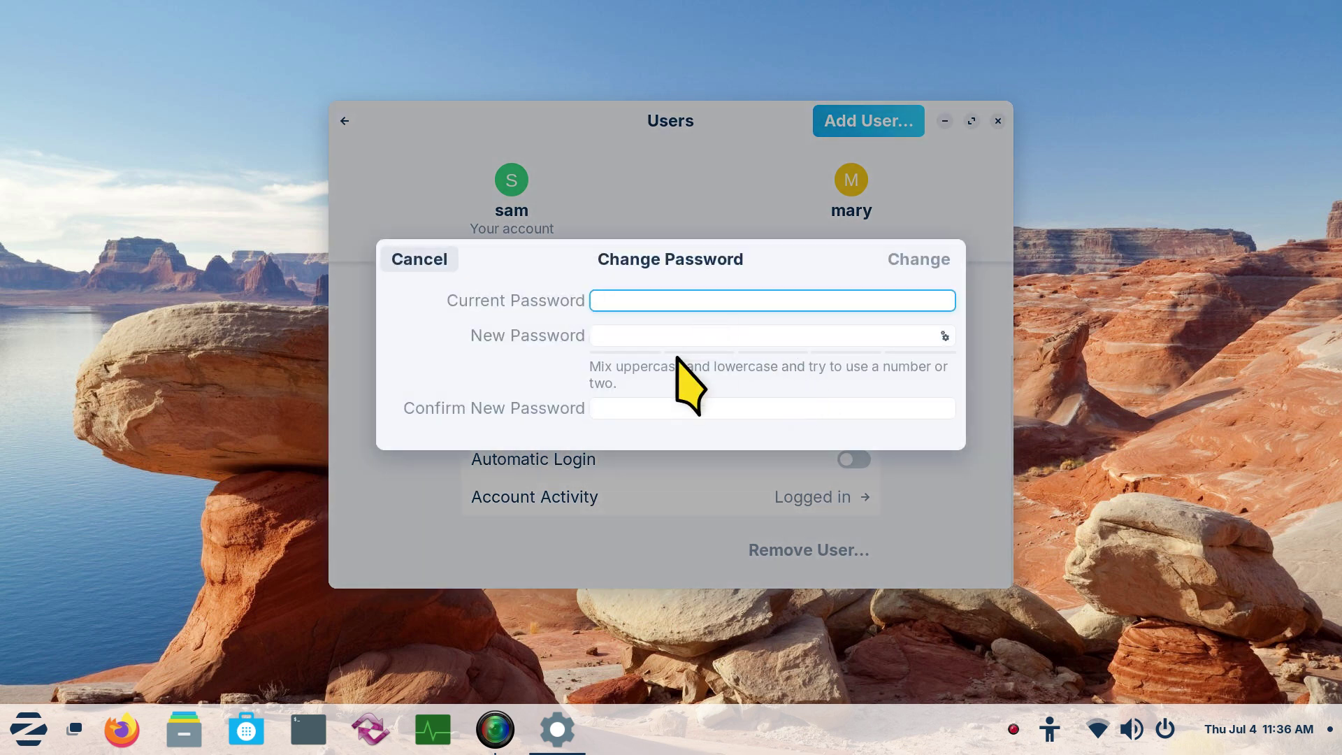
{"action": "left_click", "coordinate": [626, 338]}
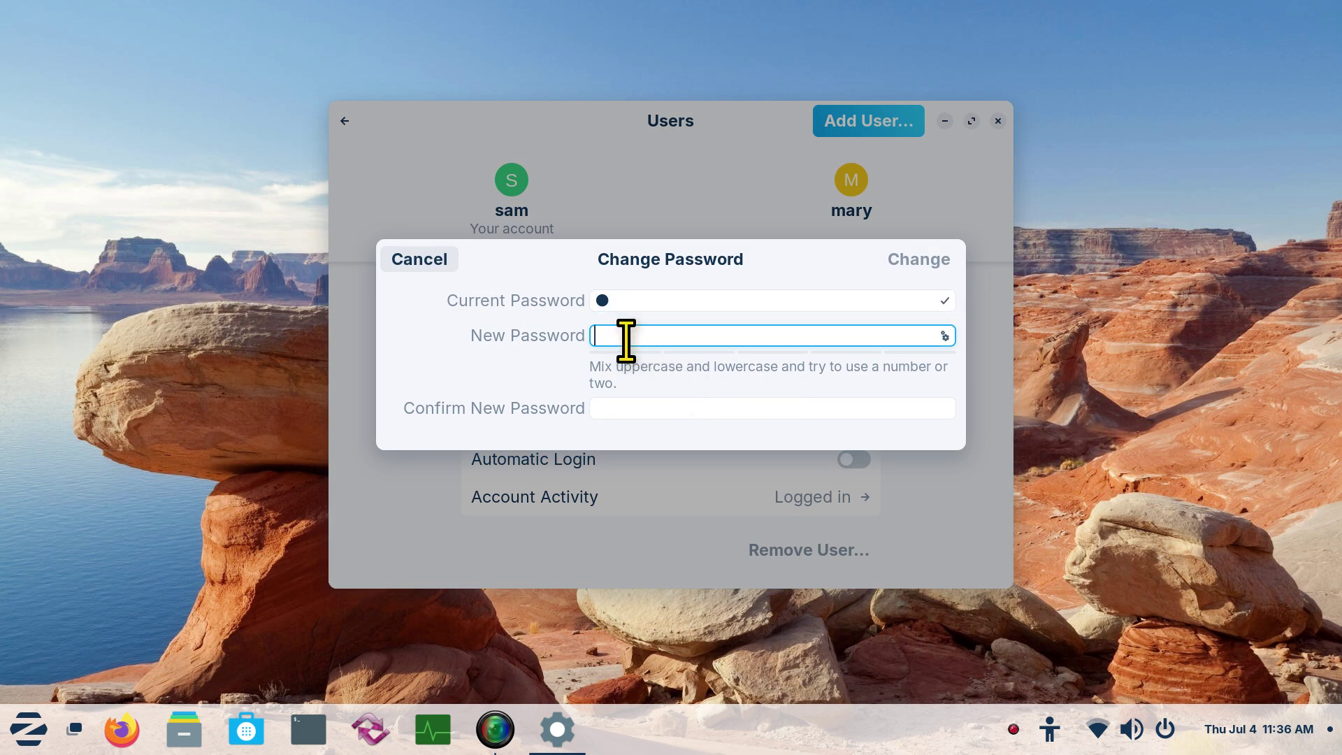
{"action": "type", "text": "••"}
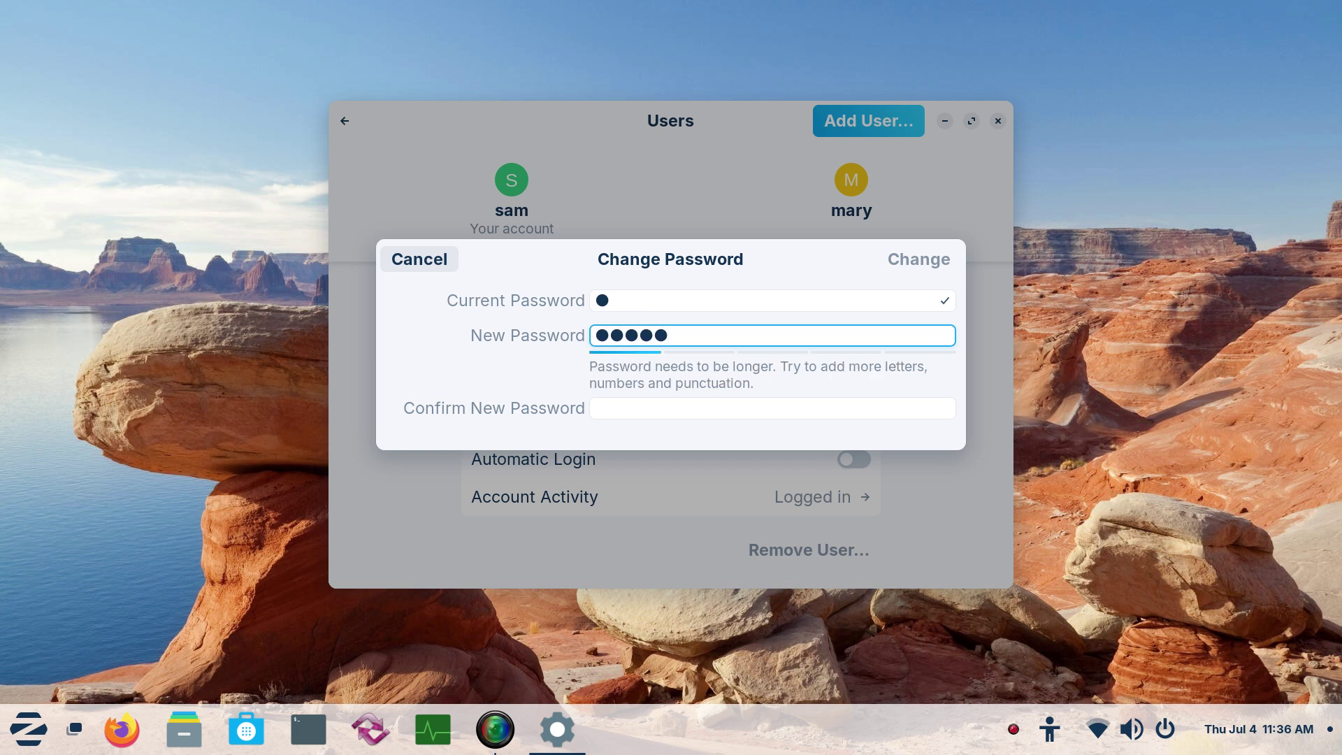
{"action": "left_click", "coordinate": [631, 411]}
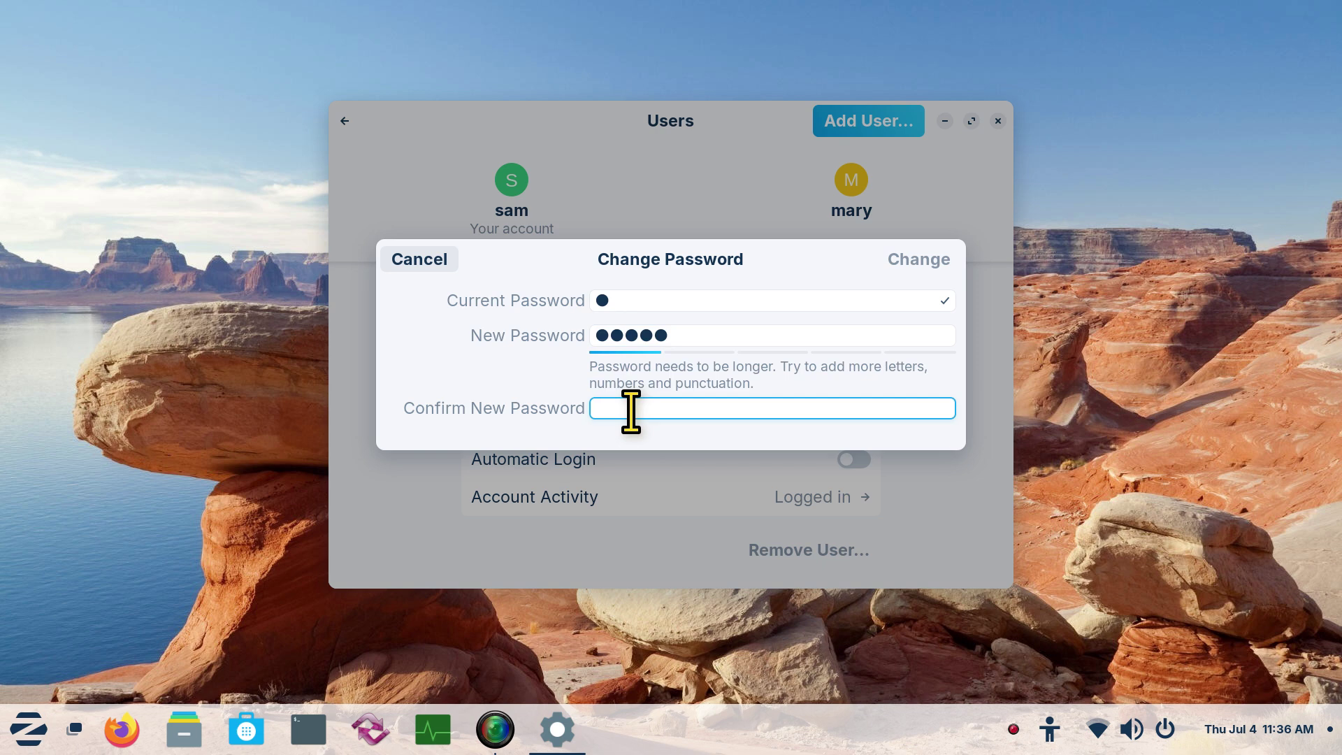
{"action": "type", "text": "•••••"}
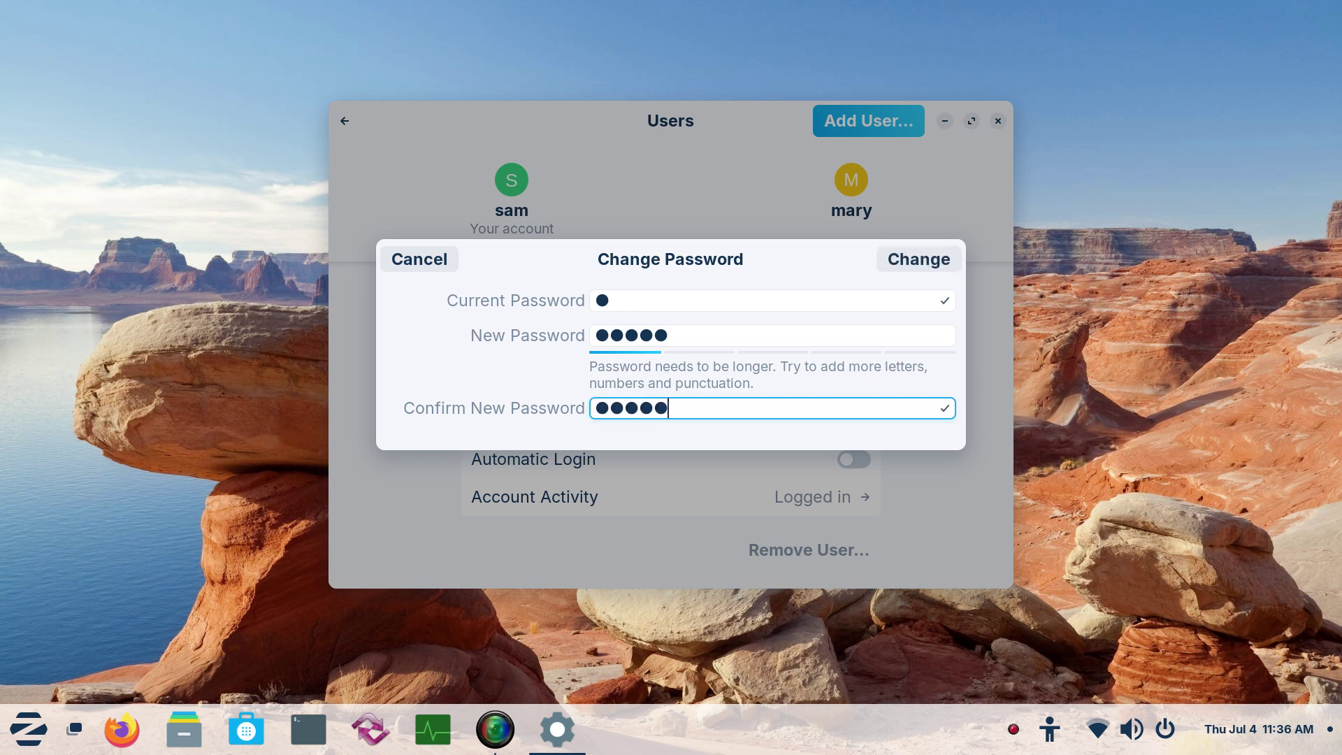
{"action": "left_click", "coordinate": [923, 258]}
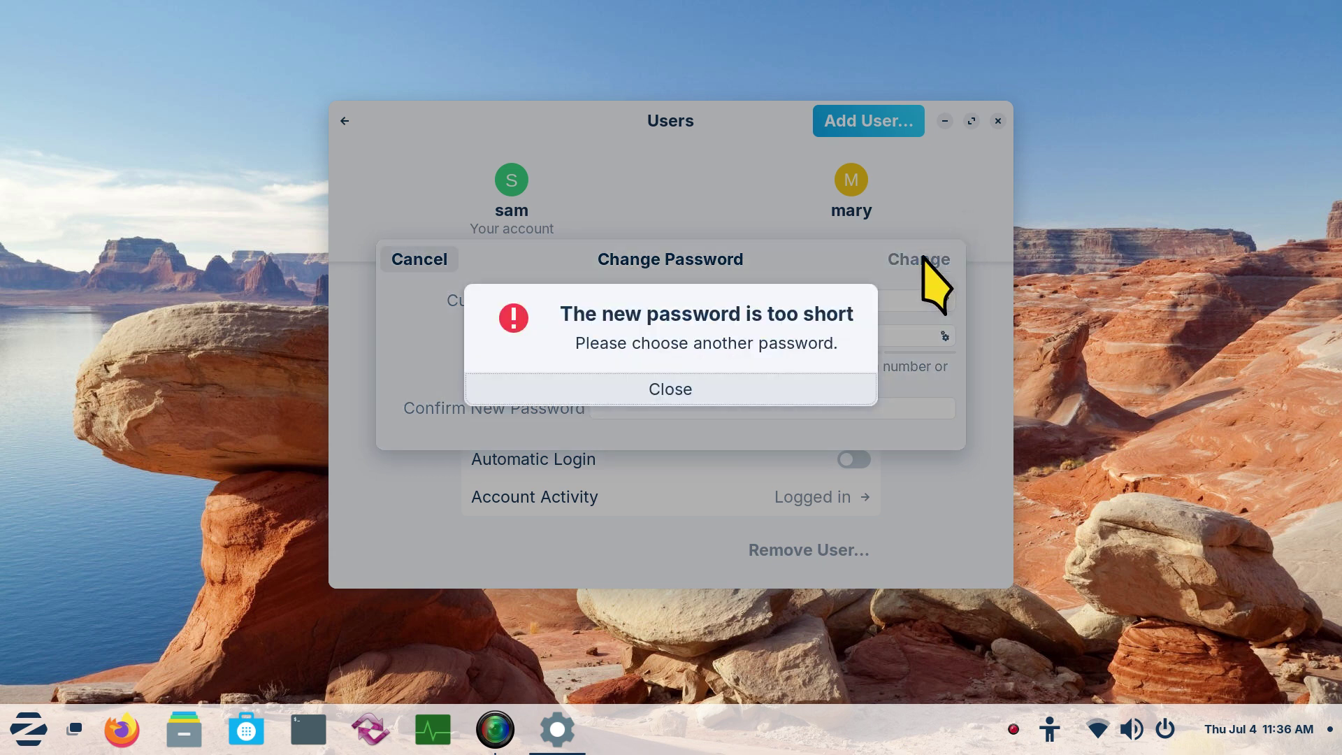
{"action": "left_click", "coordinate": [726, 388]}
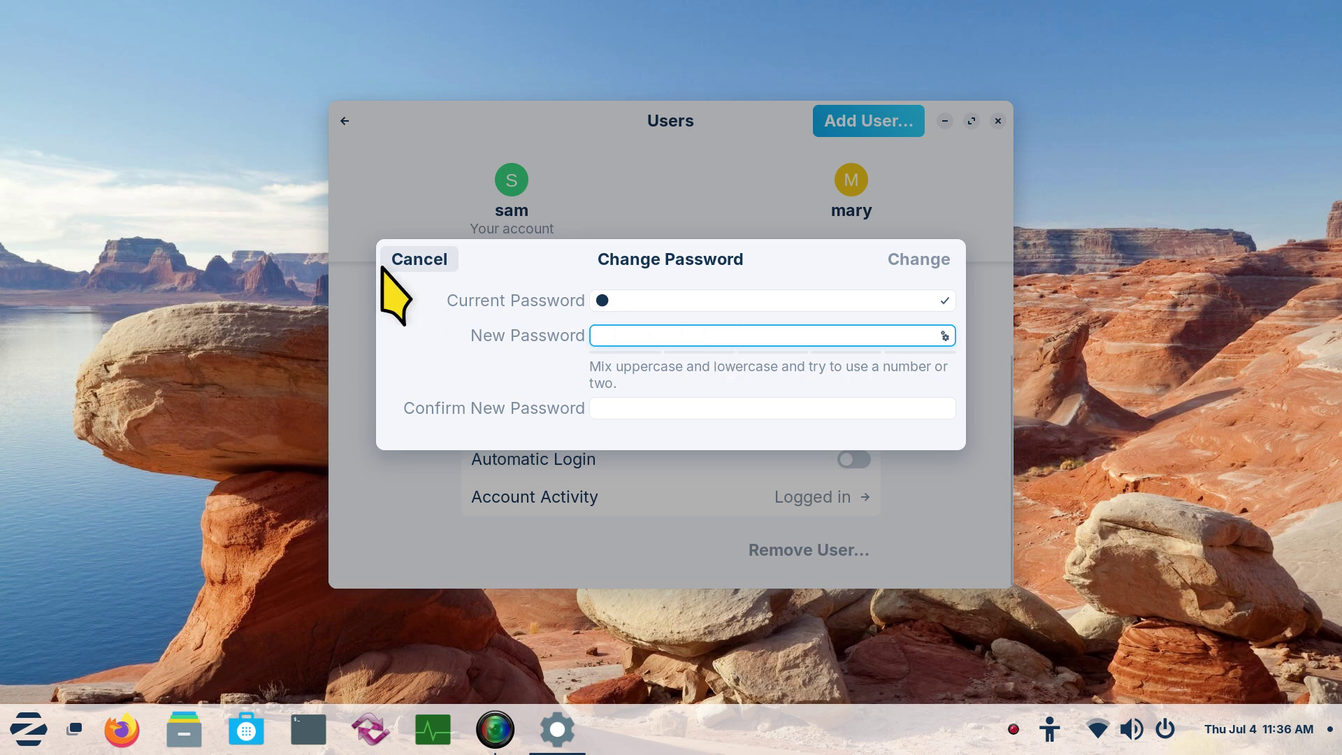
{"action": "left_click", "coordinate": [411, 260]}
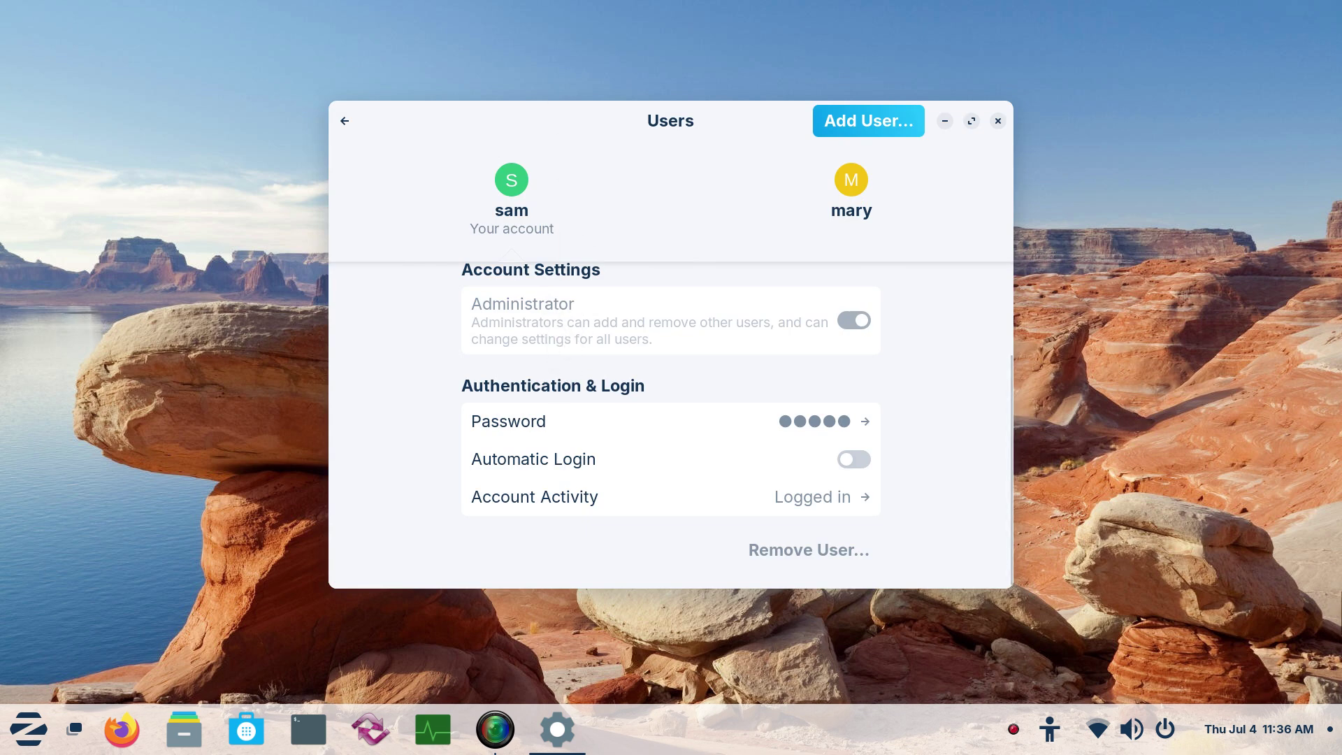
Choose 'Set a password now' for mary, enter and confirm a one-character password, and apply it
{"action": "left_click", "coordinate": [859, 182]}
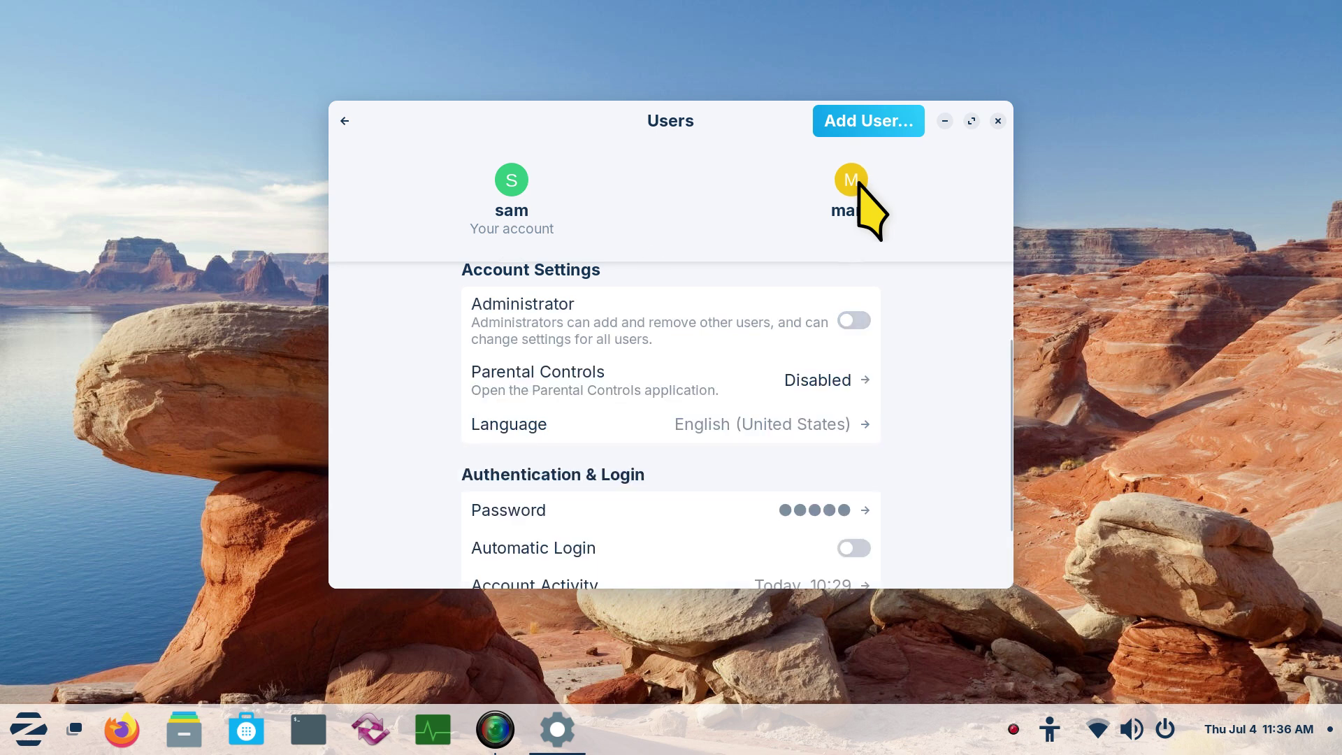
{"action": "left_click", "coordinate": [770, 504]}
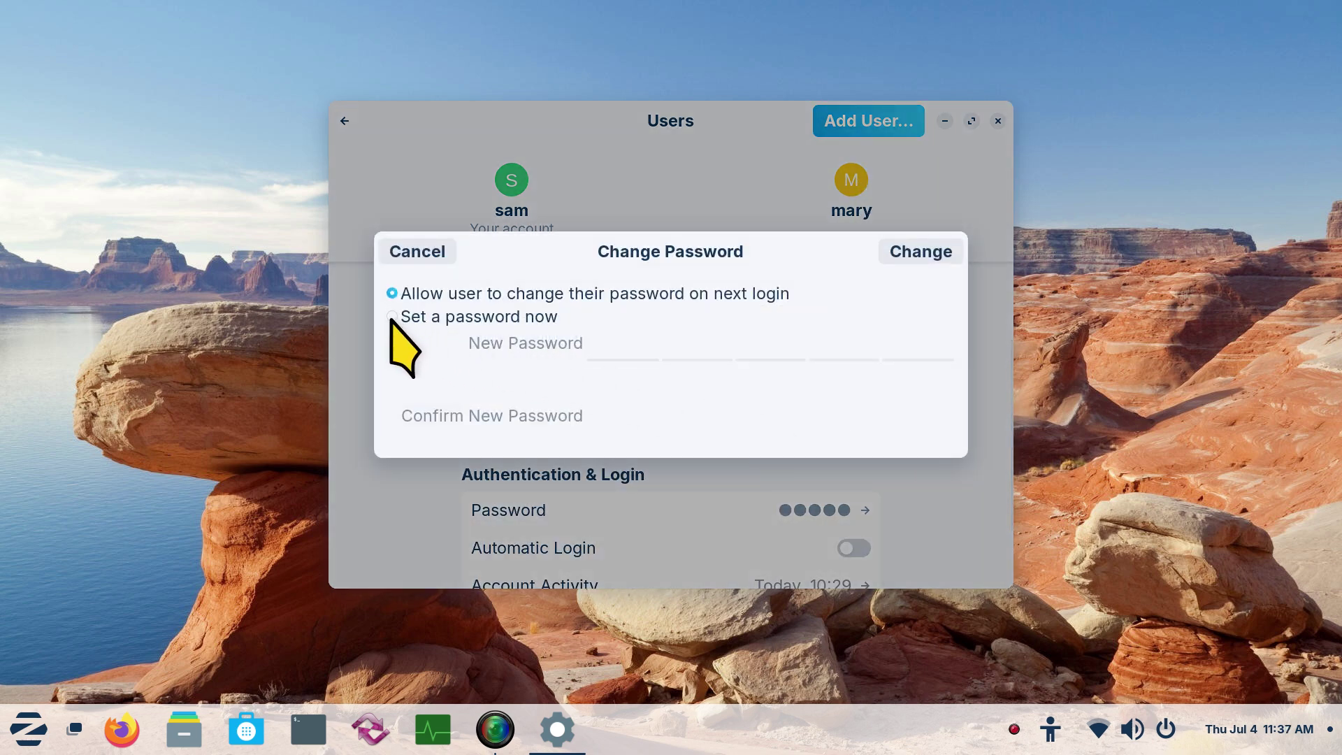
{"action": "left_click", "coordinate": [392, 318]}
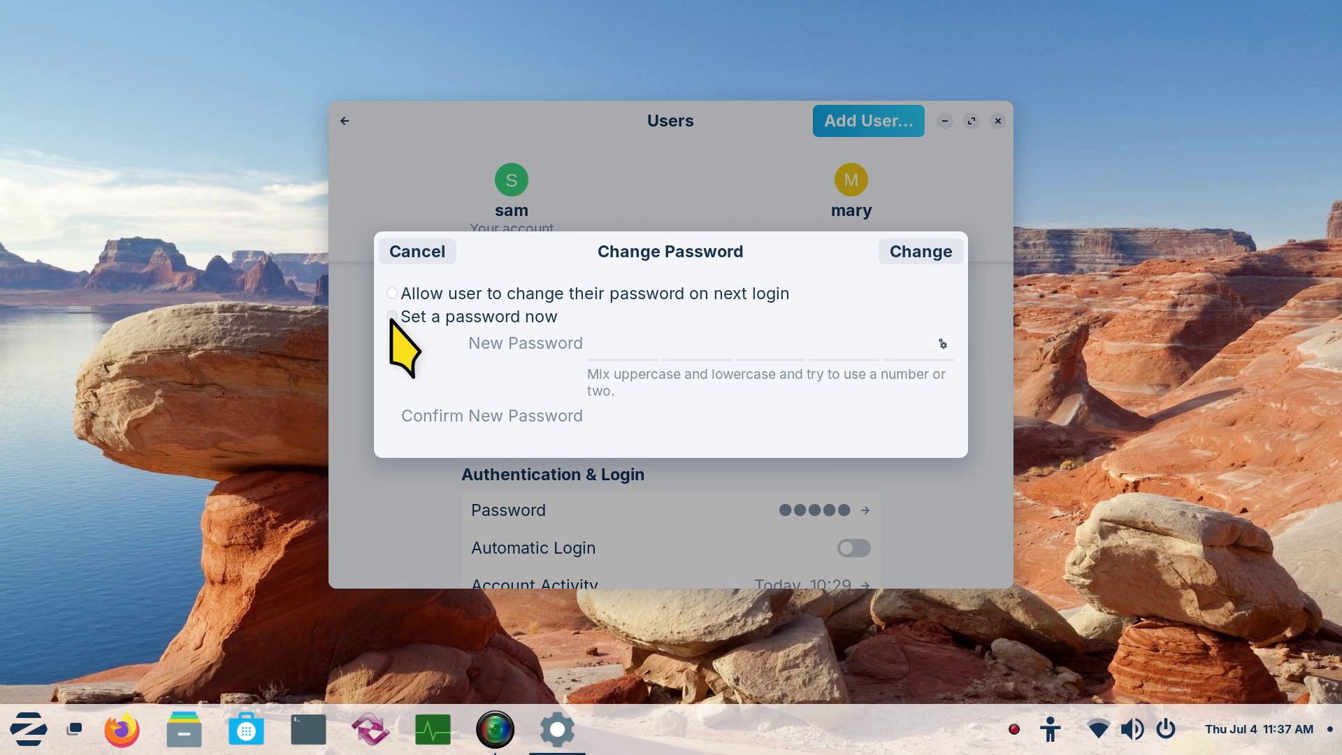
{"action": "left_click", "coordinate": [637, 342]}
{"action": "type", "text": "a"}
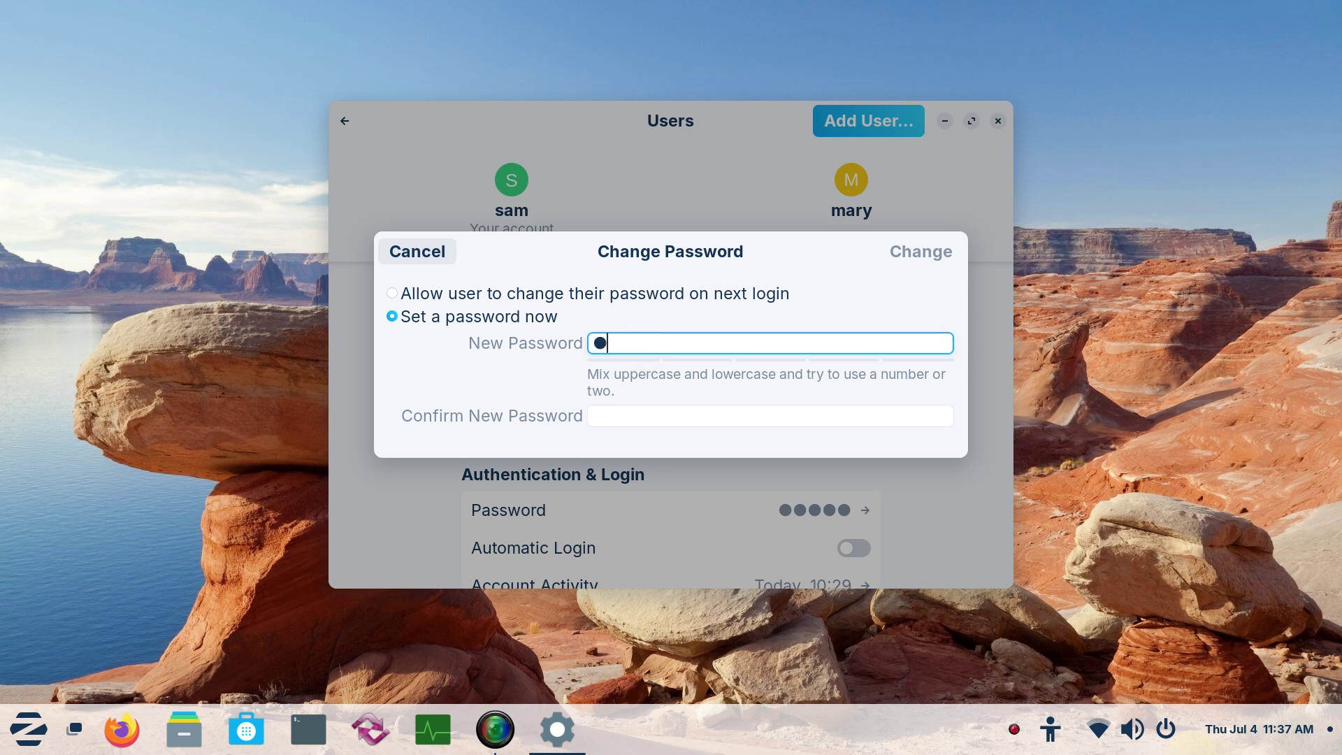
{"action": "left_click", "coordinate": [629, 415]}
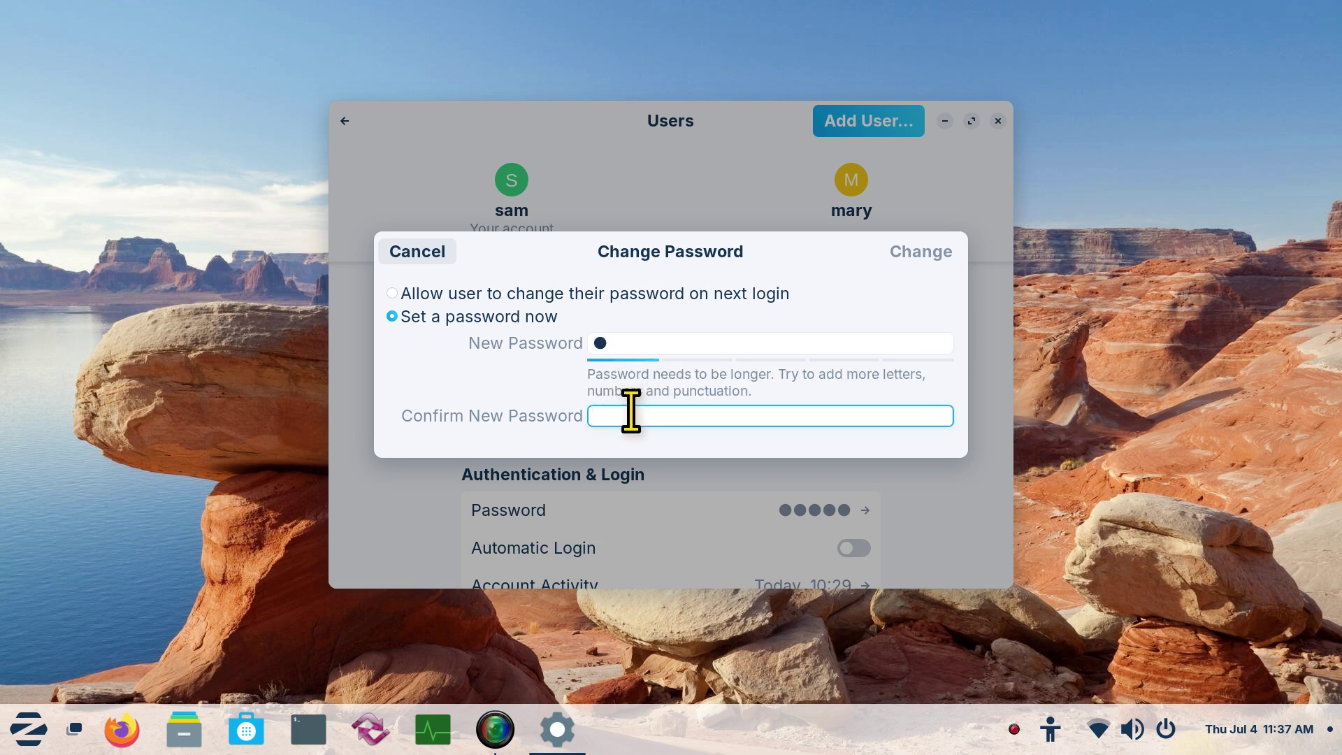
{"action": "type", "text": "a"}
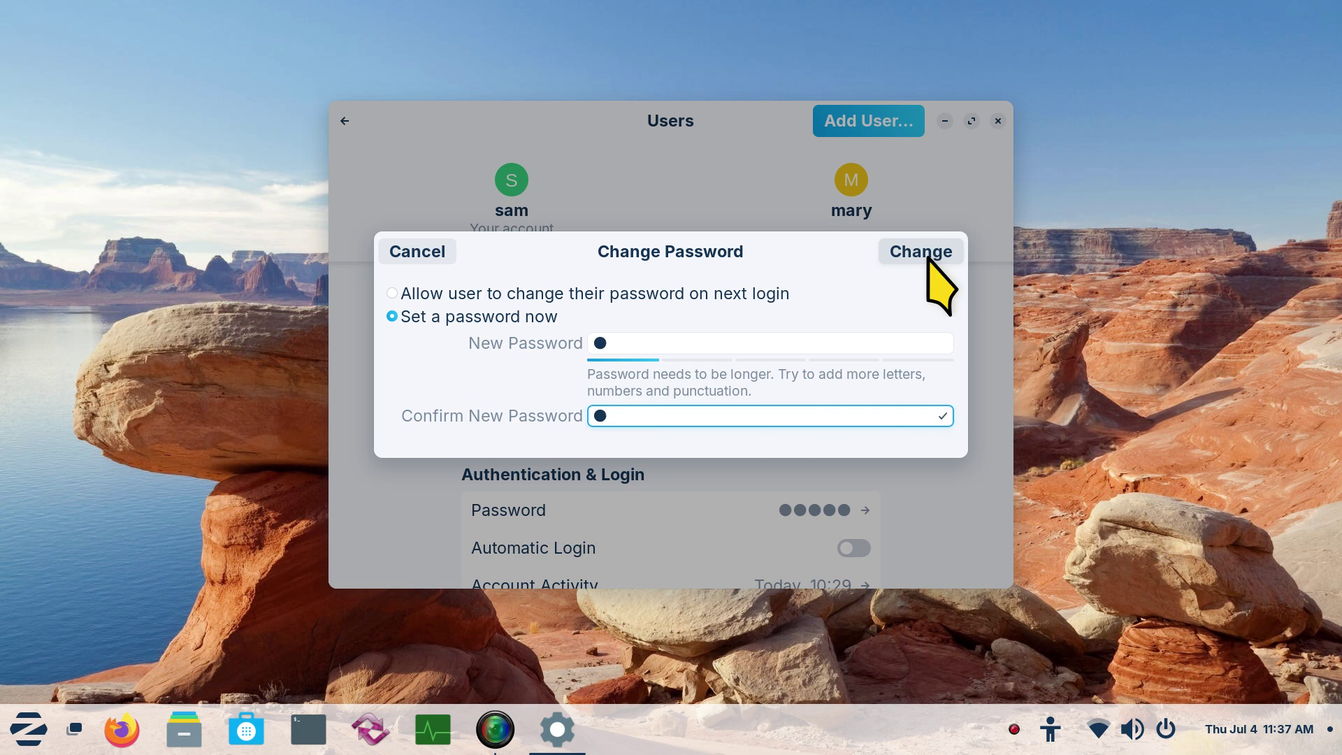
{"action": "left_click", "coordinate": [930, 254]}
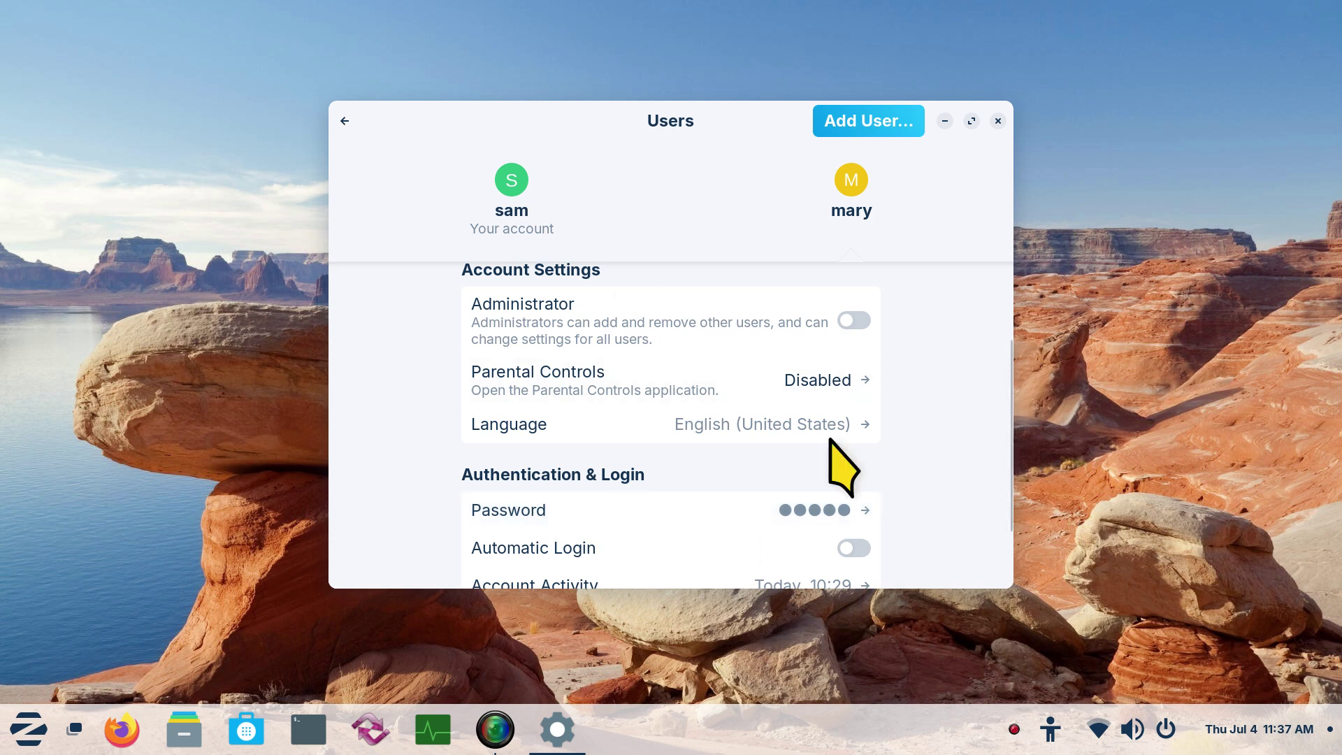
Close Settings, open a Terminal, enlarge its text, and show this month's calendar with cal
{"action": "left_click", "coordinate": [998, 121]}
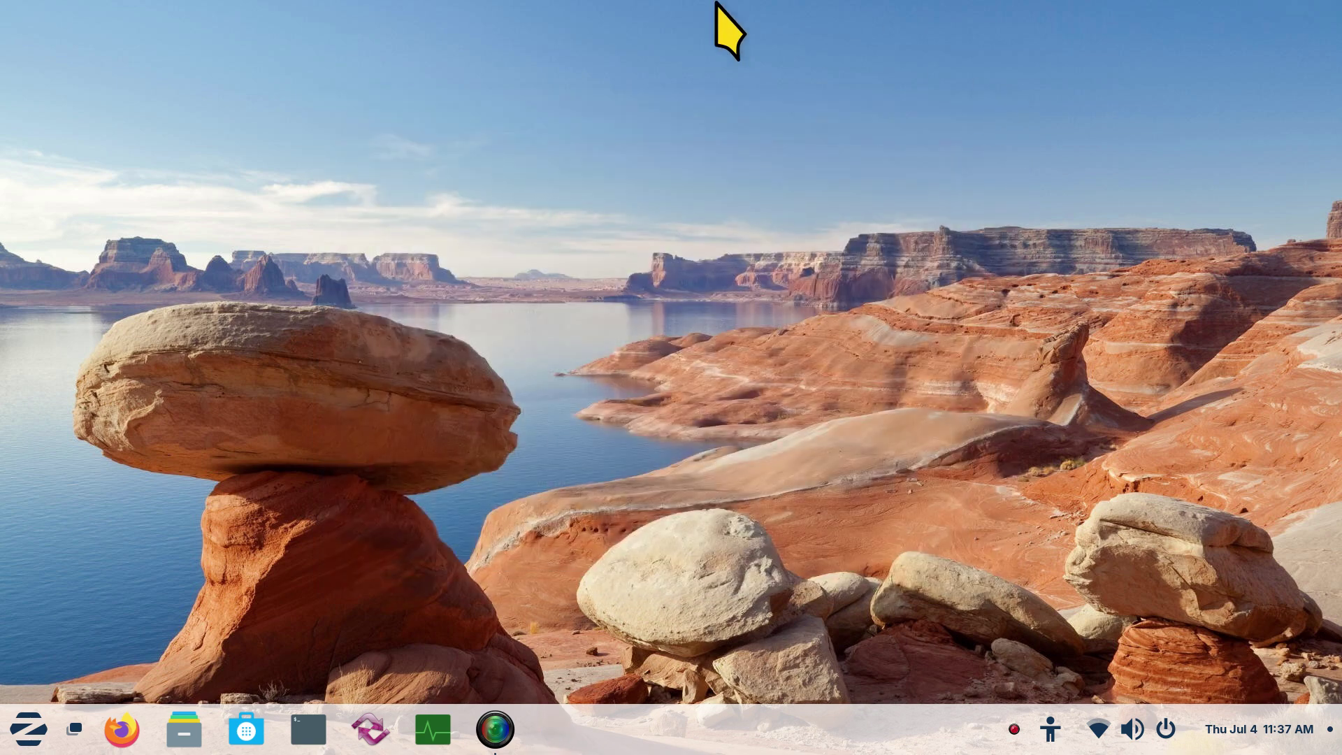
{"action": "left_click", "coordinate": [308, 729]}
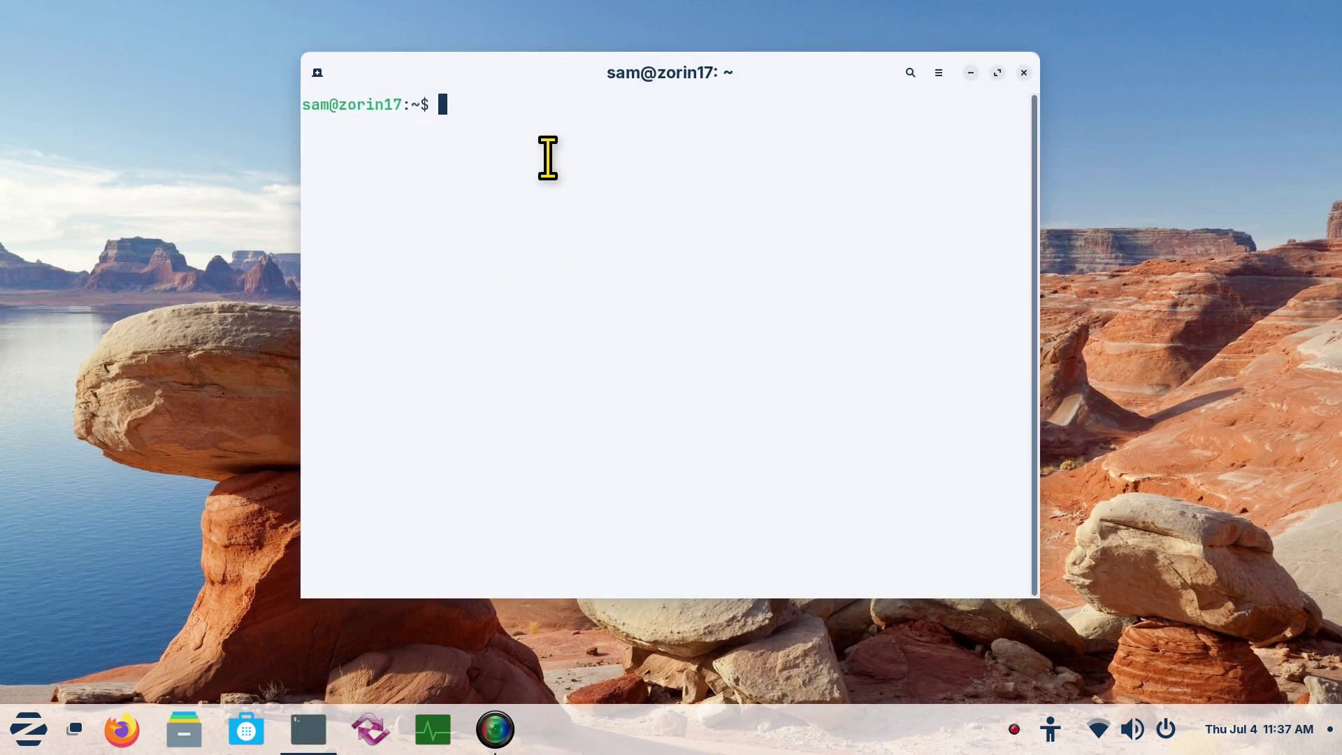
{"action": "left_click_drag", "start_coordinate": [548, 99], "coordinate": [435, 113]}
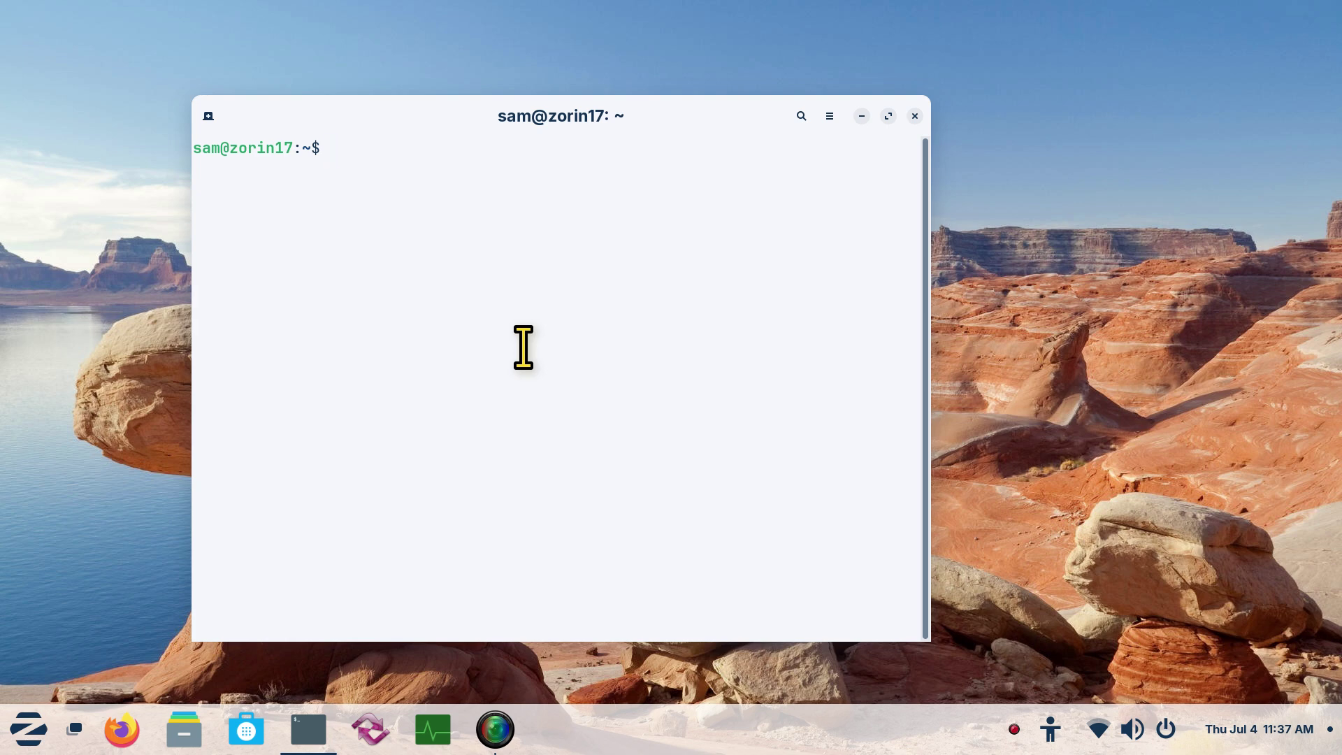
{"action": "key", "text": "ctrl+plus"}
{"action": "key", "text": "ctrl+plus"}
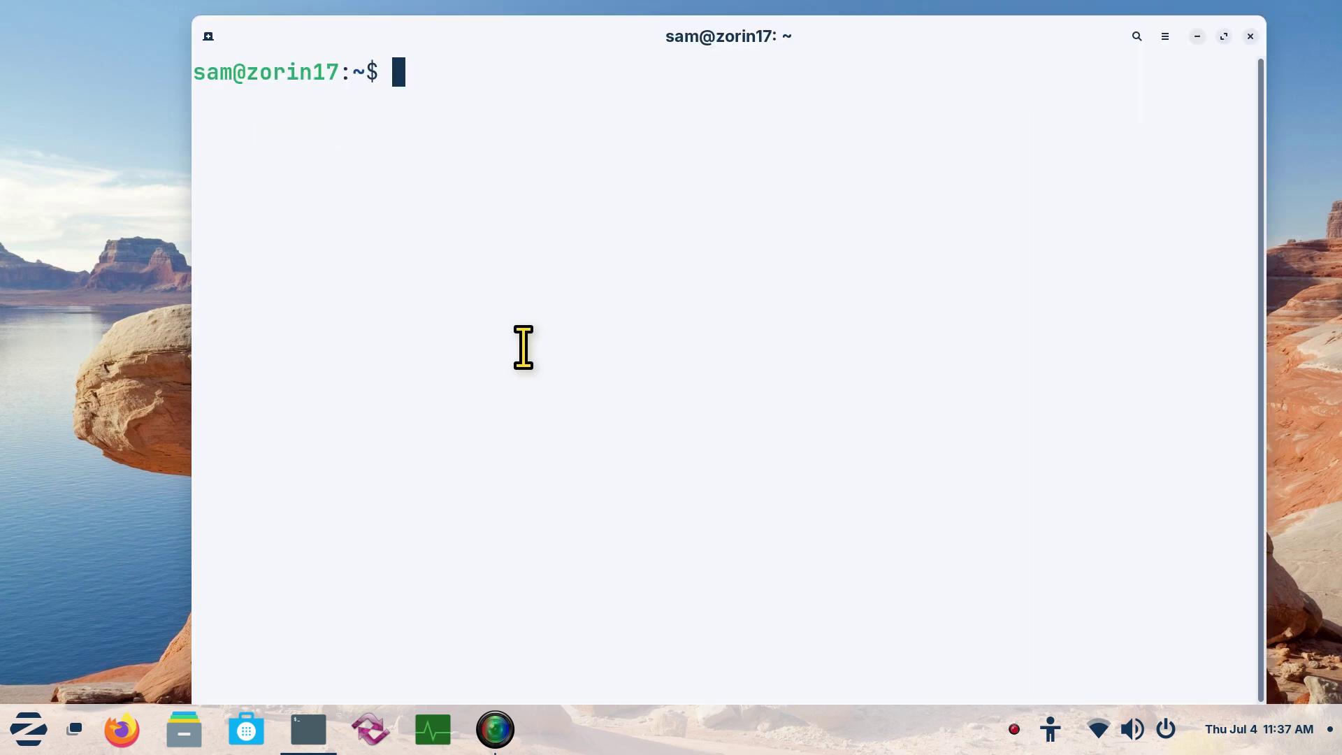
{"action": "type", "text": "cal"}
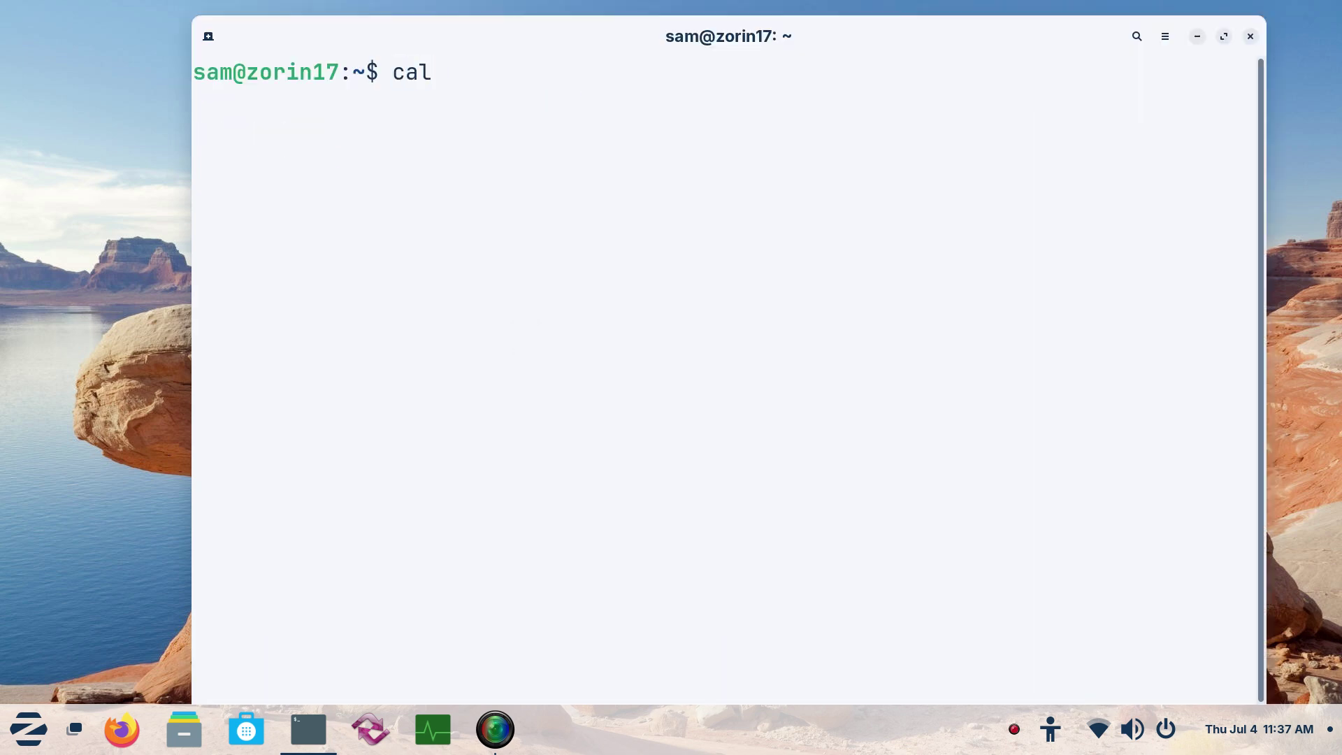
{"action": "key", "text": "Return"}
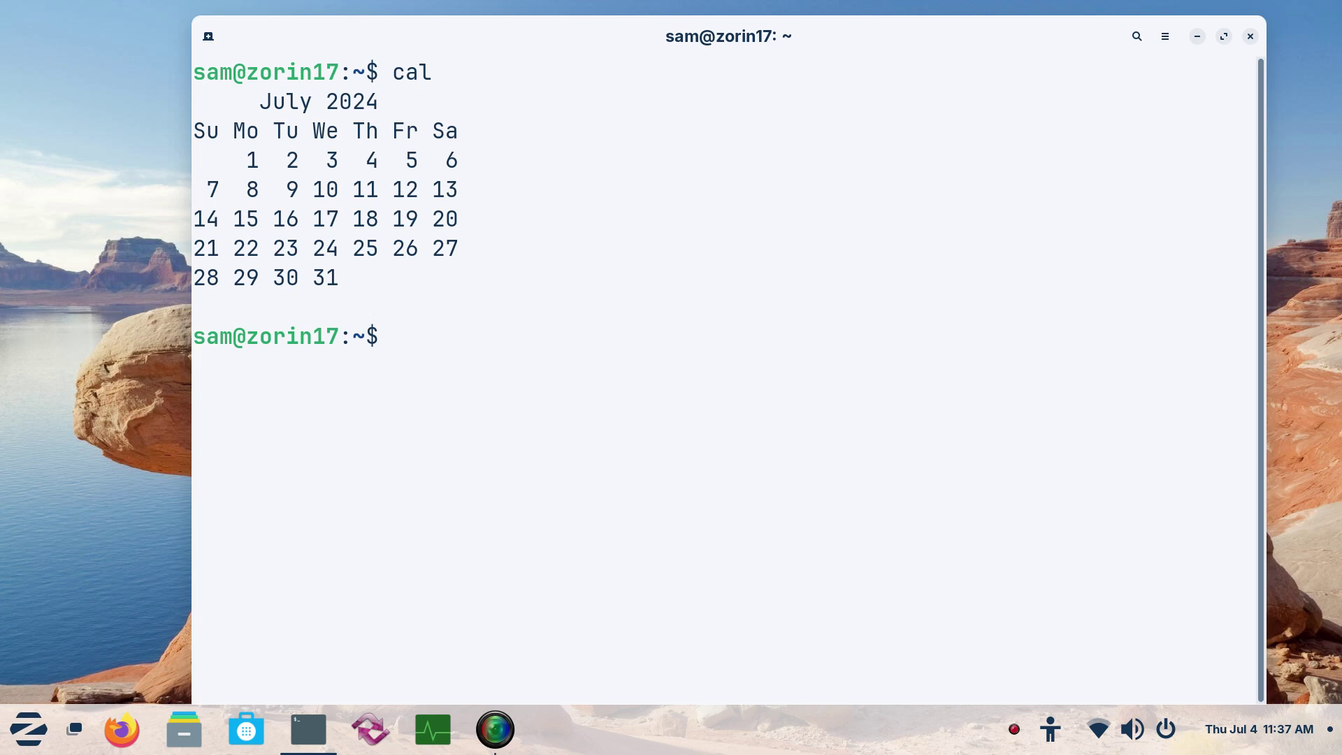
Display the February 1967 calendar with 'cal 2 1967' and highlight the 15th
{"action": "type", "text": "cal 2"}
{"action": "key", "text": "BackSpace"}
{"action": "type", "text": "feb"}
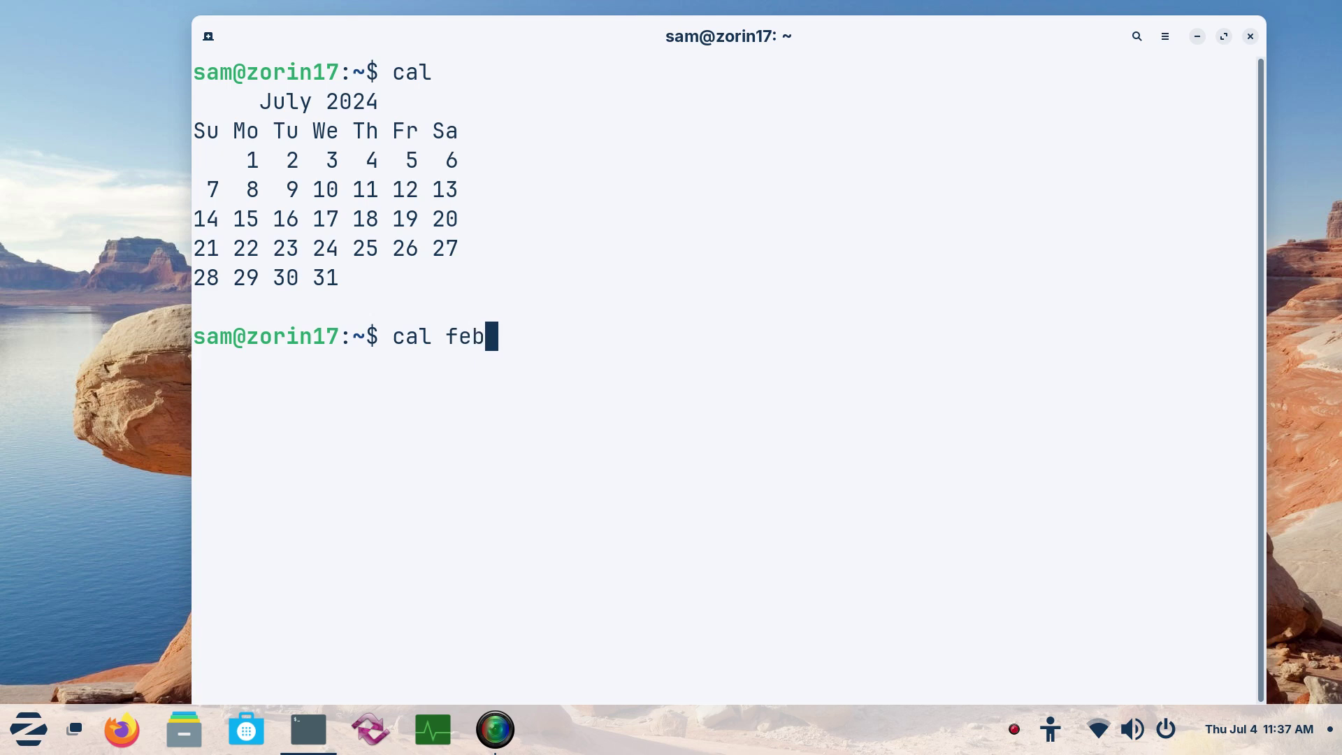
{"action": "key", "text": "BackSpace"}
{"action": "key", "text": "BackSpace"}
{"action": "key", "text": "BackSpace"}
{"action": "type", "text": "2 1"}
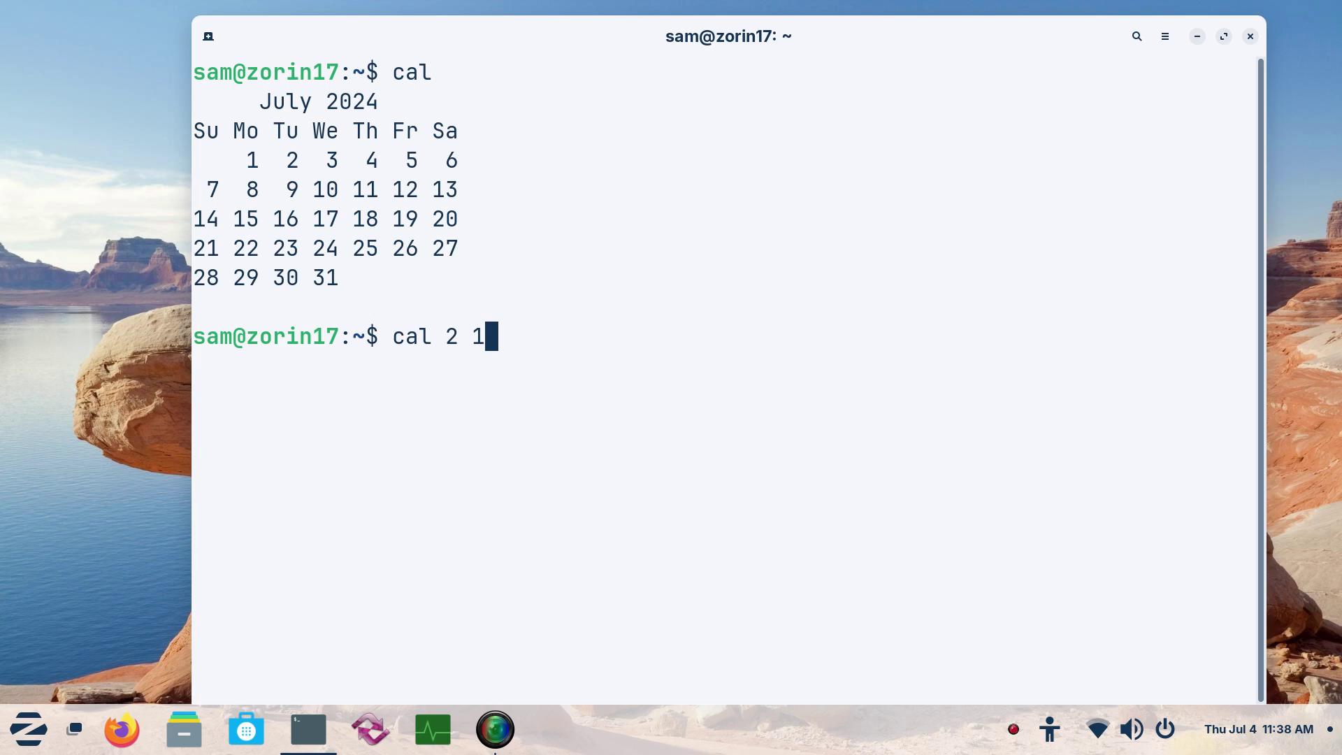
{"action": "type", "text": "967"}
{"action": "key", "text": "Return"}
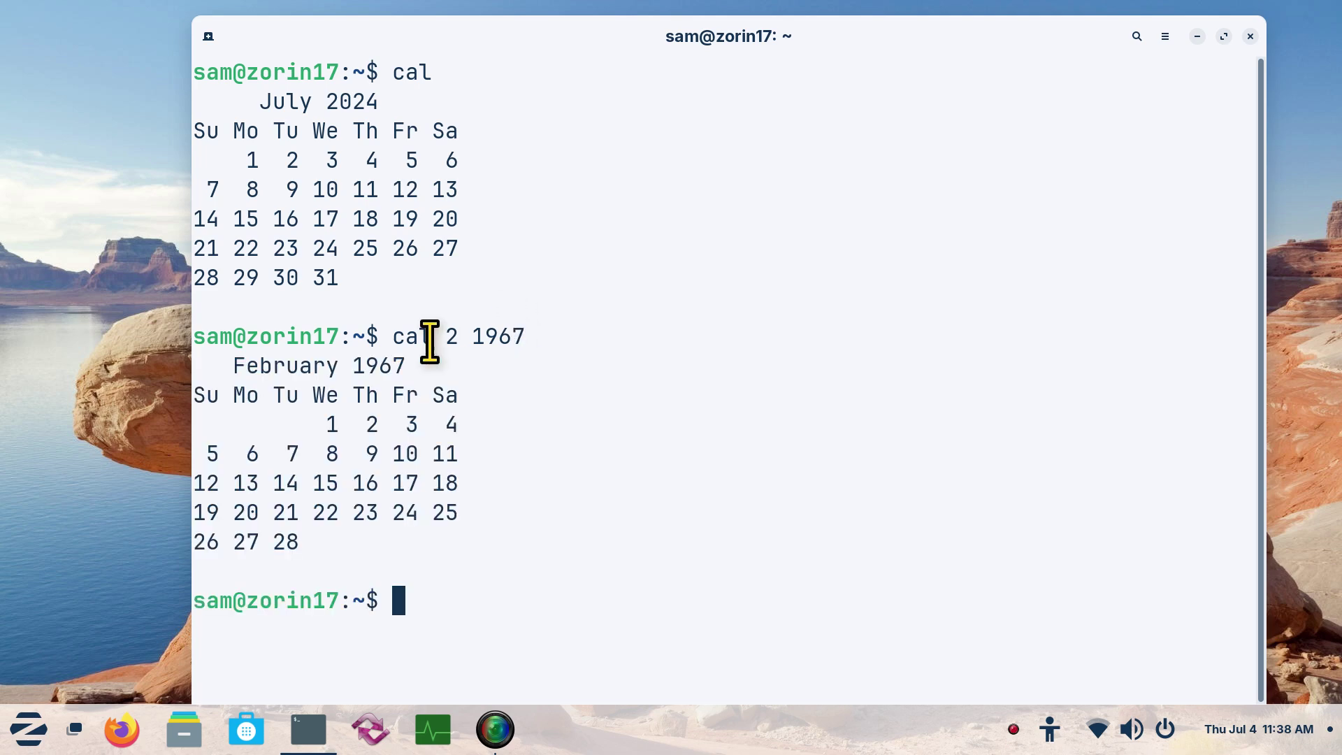
{"action": "double_click", "coordinate": [323, 482]}
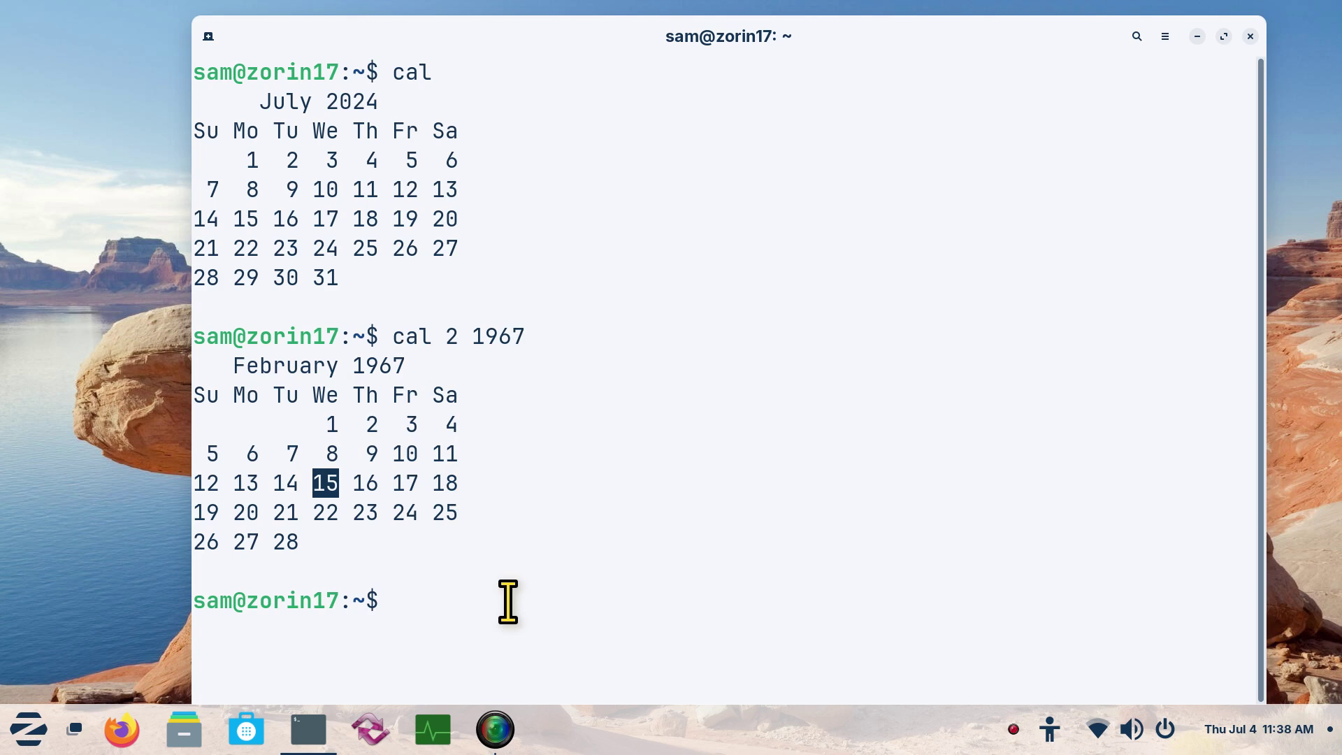
Clear the terminal and type 'sudo passwd', highlighting the username sam and hostname zorin17 in the prompt
{"action": "type", "text": "clear"}
{"action": "key", "text": "Return"}
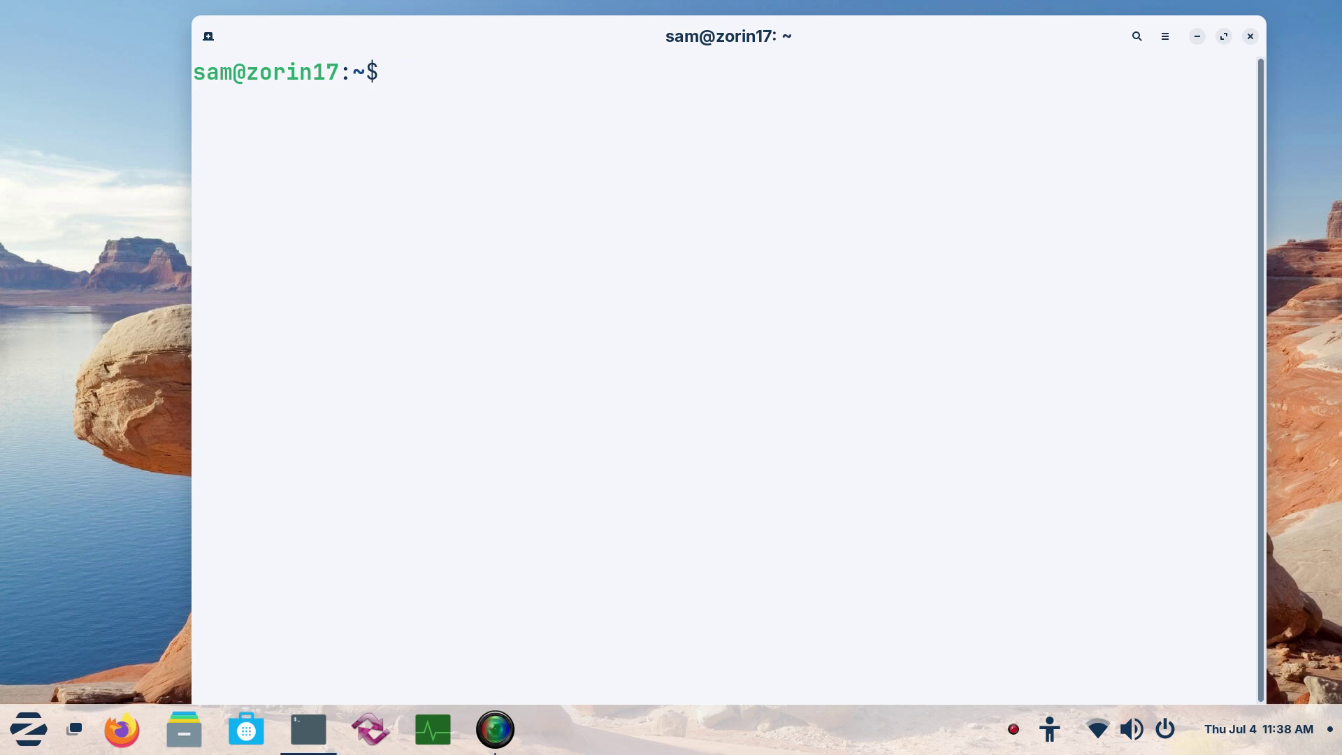
{"action": "type", "text": "sudo"}
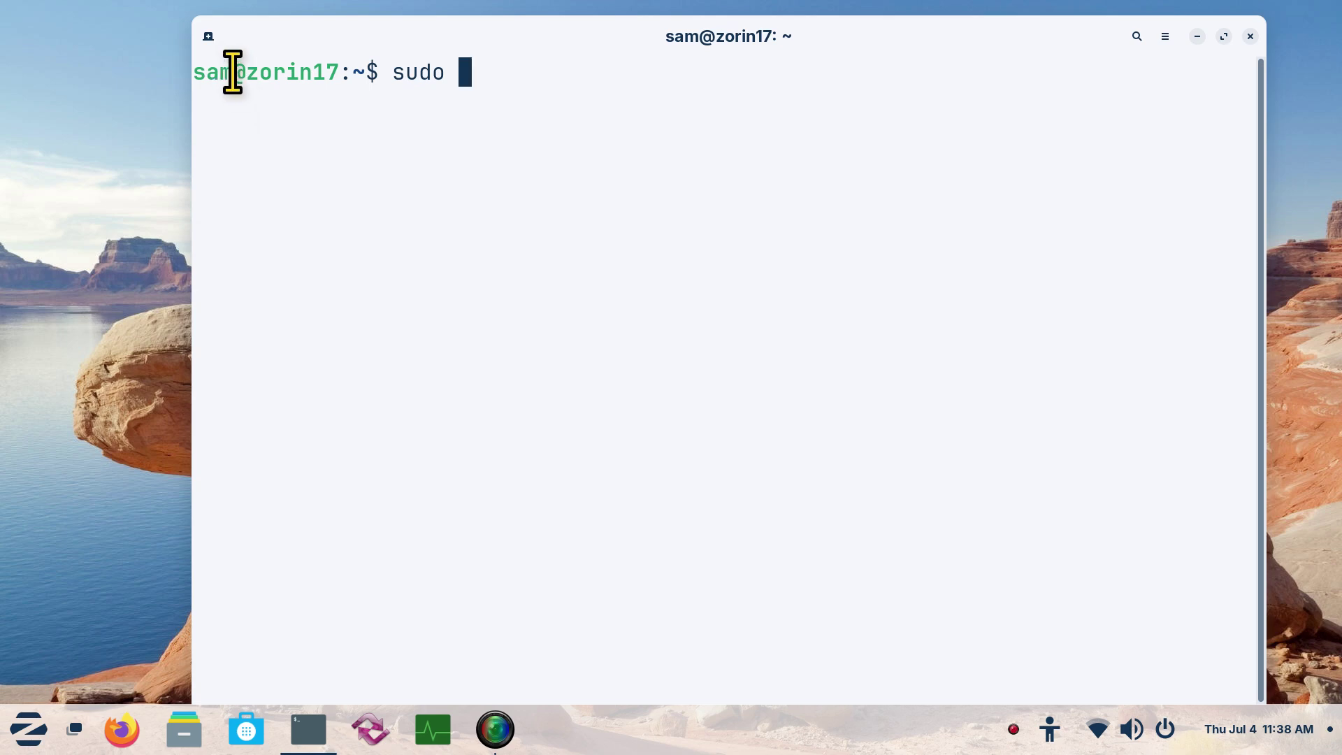
{"action": "left_click_drag", "start_coordinate": [233, 72], "coordinate": [195, 72]}
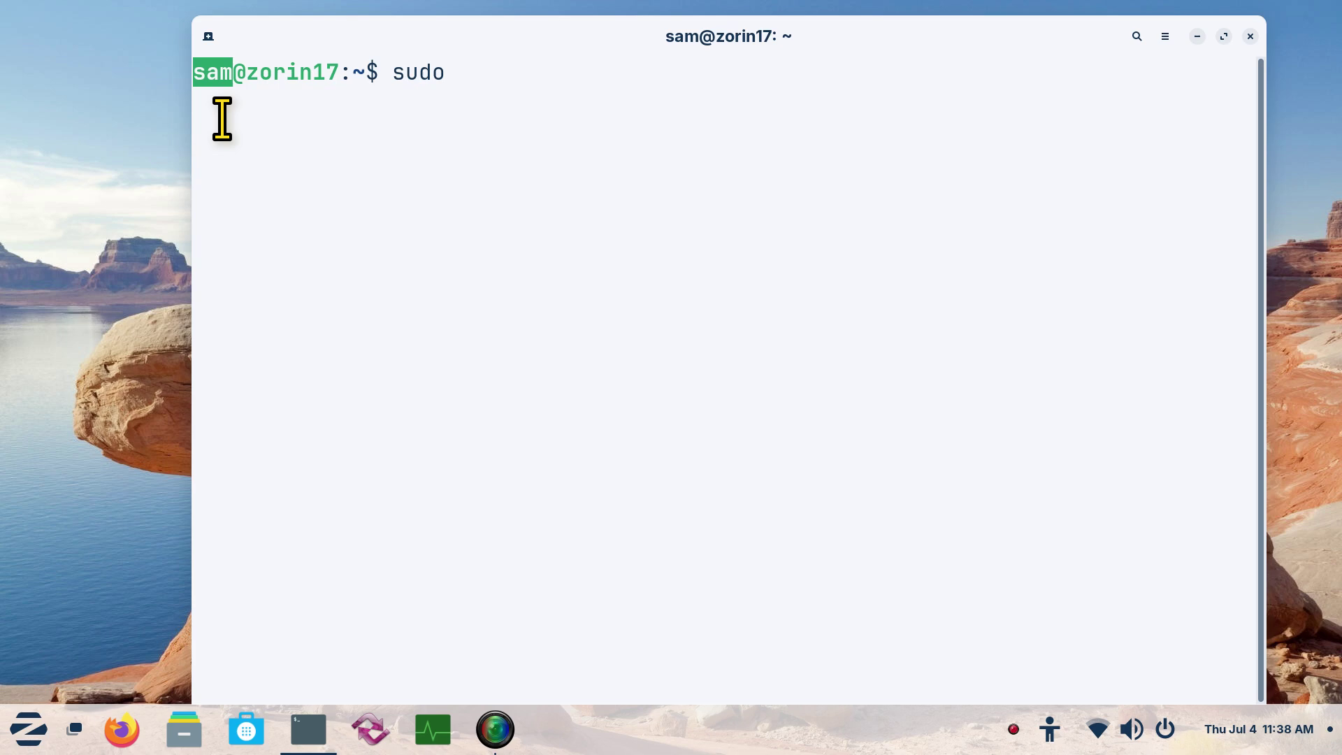
{"action": "left_click", "coordinate": [252, 75]}
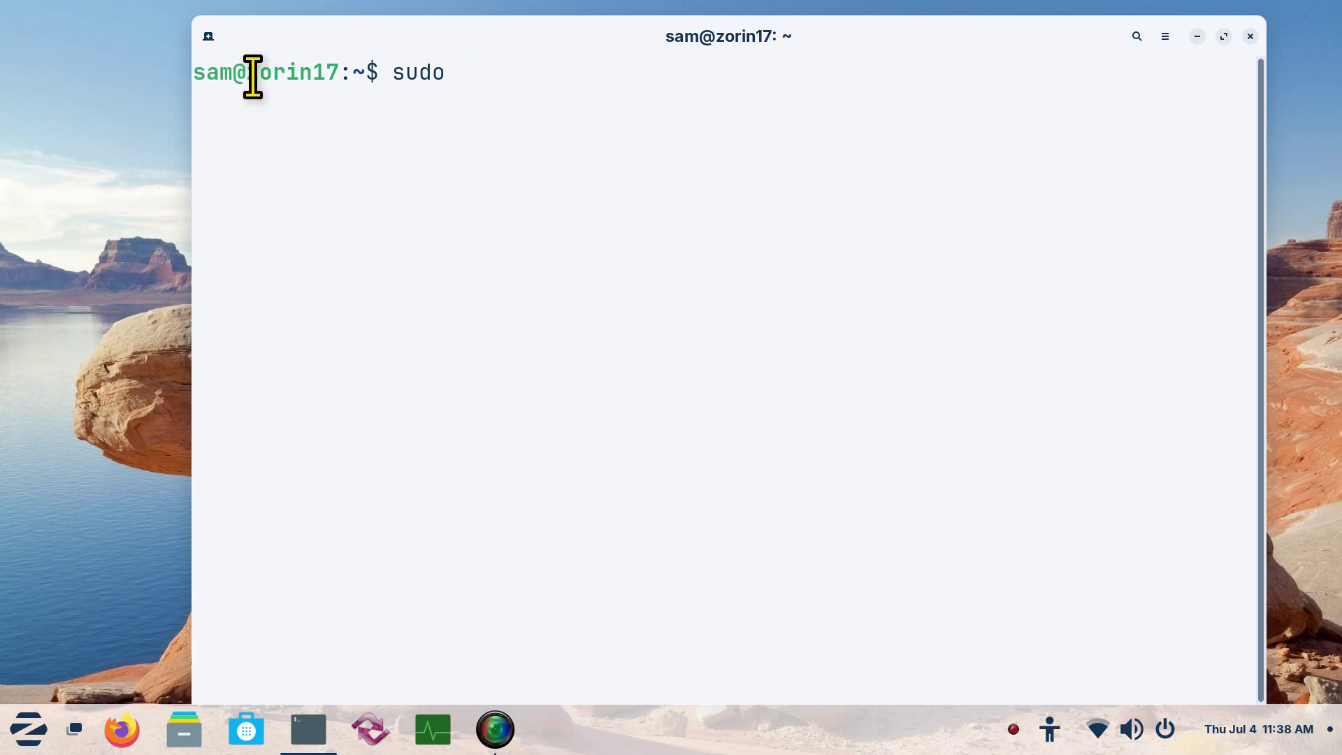
{"action": "left_click_drag", "start_coordinate": [252, 76], "coordinate": [344, 73]}
{"action": "left_click", "coordinate": [393, 203]}
{"action": "type", "text": "passwd"}
Run 'sudo passwd sam', authenticate with sudo, and enter the short new password twice
{"action": "type", "text": "sam"}
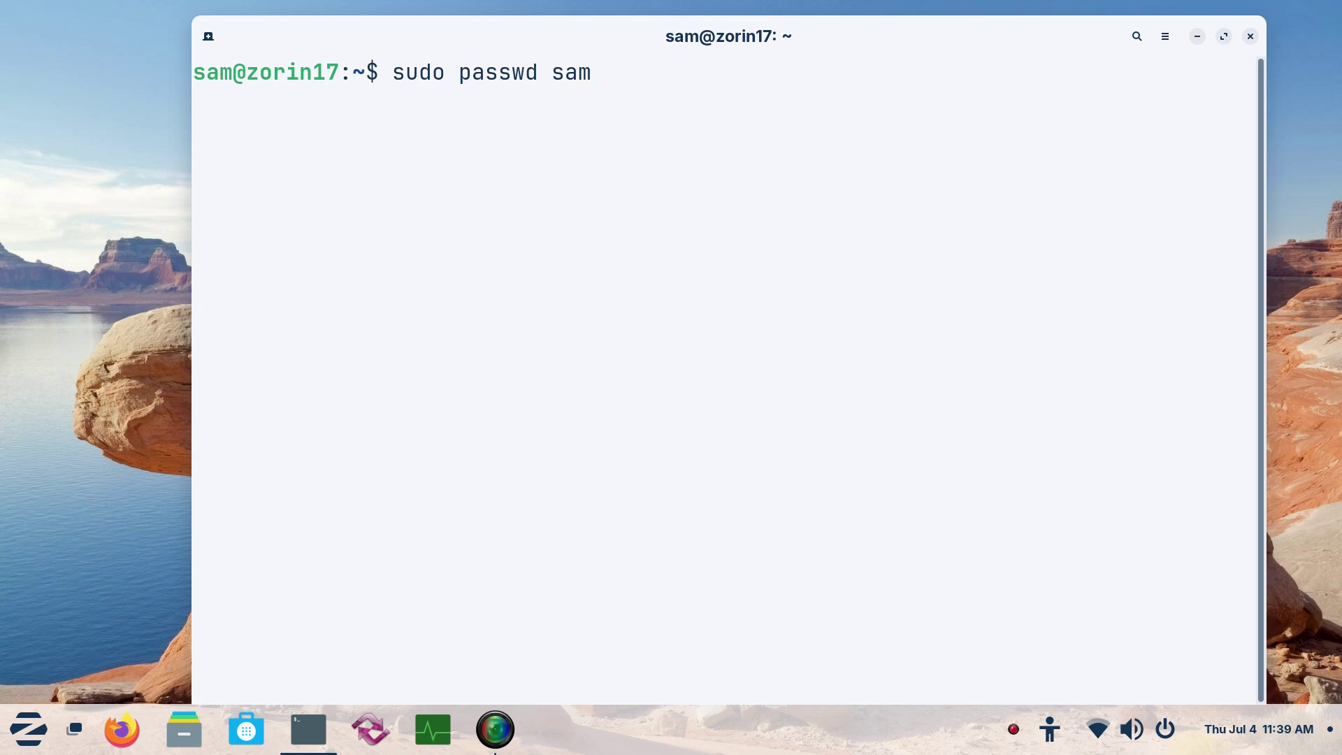
{"action": "key", "text": "Return"}
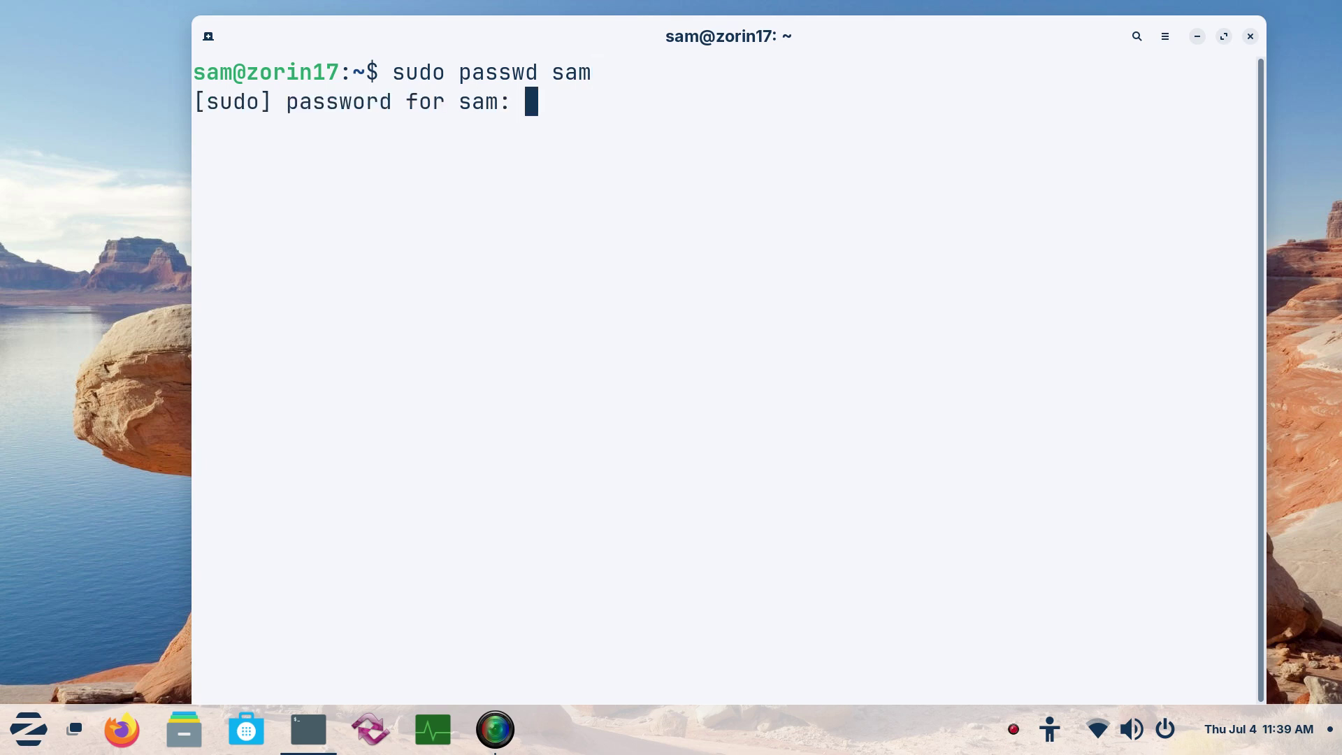
{"action": "type", "text": "*"}
{"action": "key", "text": "Return"}
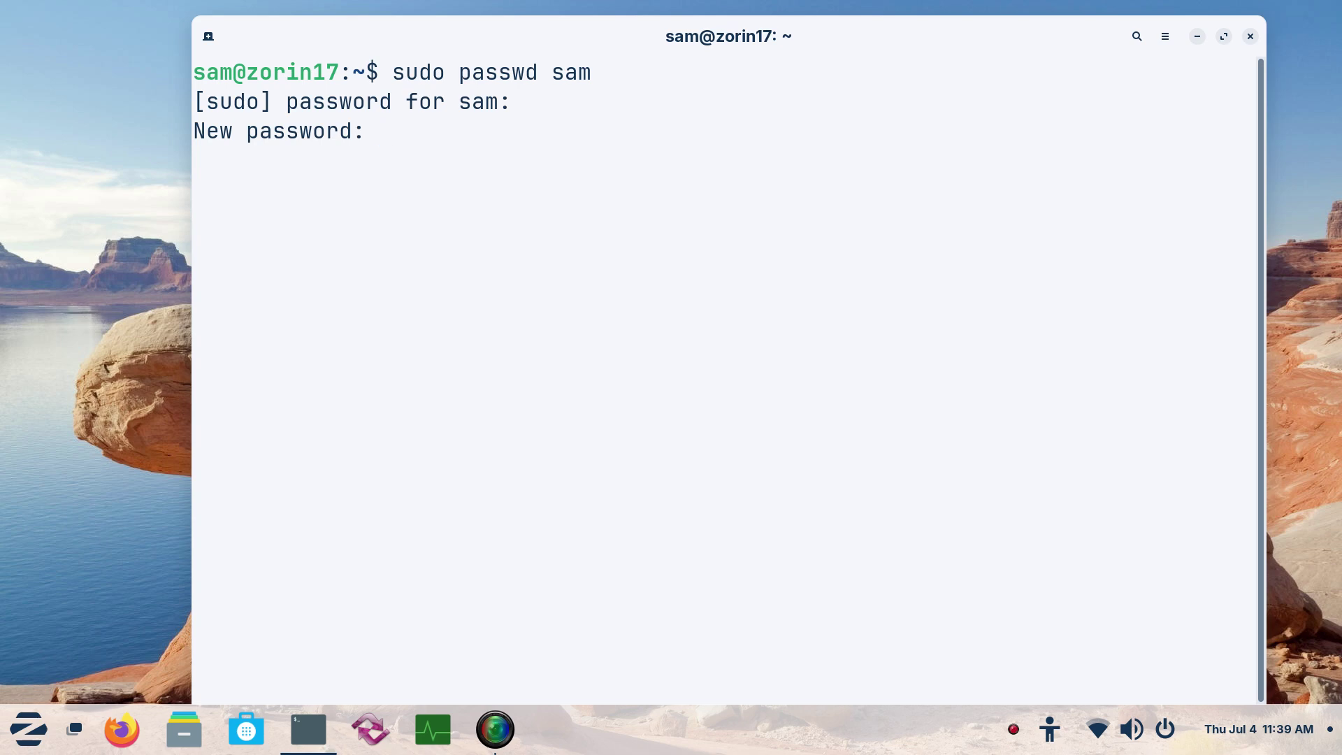
{"action": "key", "text": "Return"}
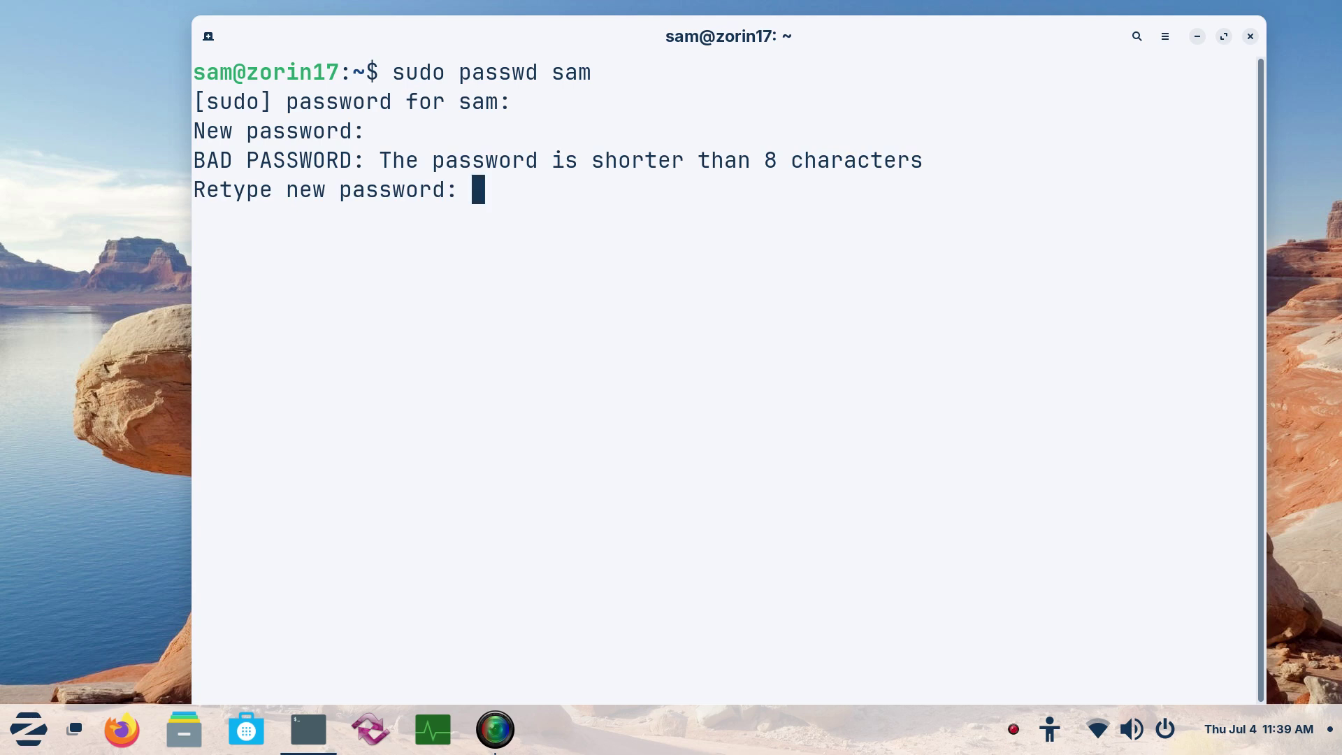
{"action": "key", "text": "Return"}
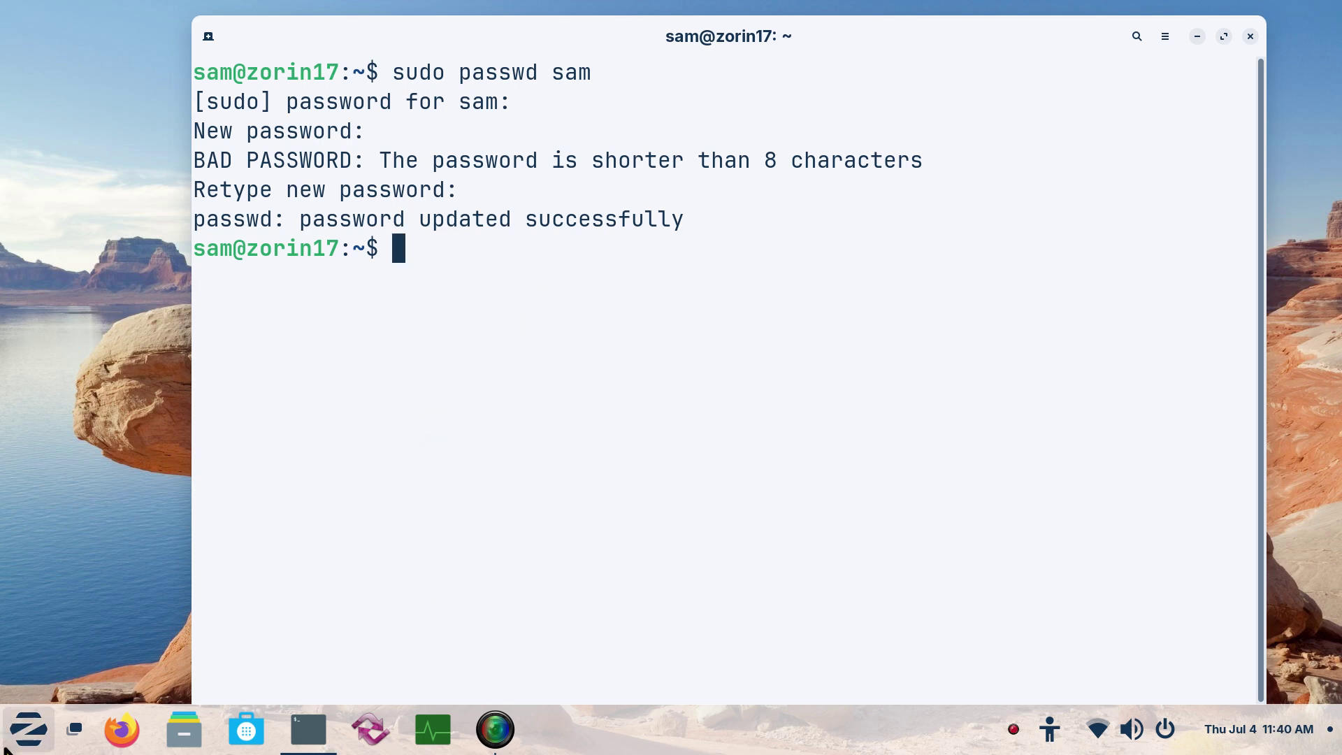
Reopen Settings, unlock the Users page with sam's new password, then close Settings
{"action": "left_click", "coordinate": [25, 741]}
{"action": "left_click", "coordinate": [329, 597]}
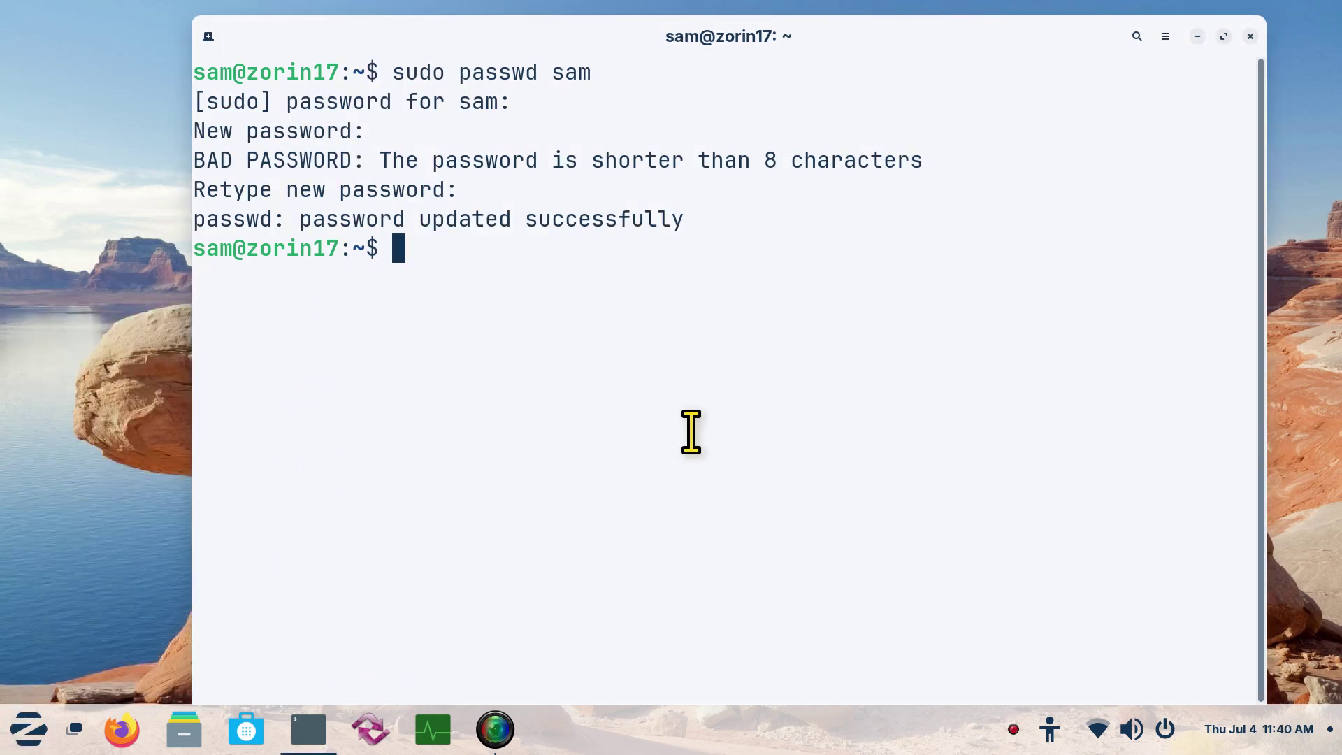
{"action": "scroll", "coordinate": [694, 447], "scroll_direction": "down", "scroll_amount": 3}
{"action": "scroll", "coordinate": [698, 450], "scroll_direction": "down", "scroll_amount": 5}
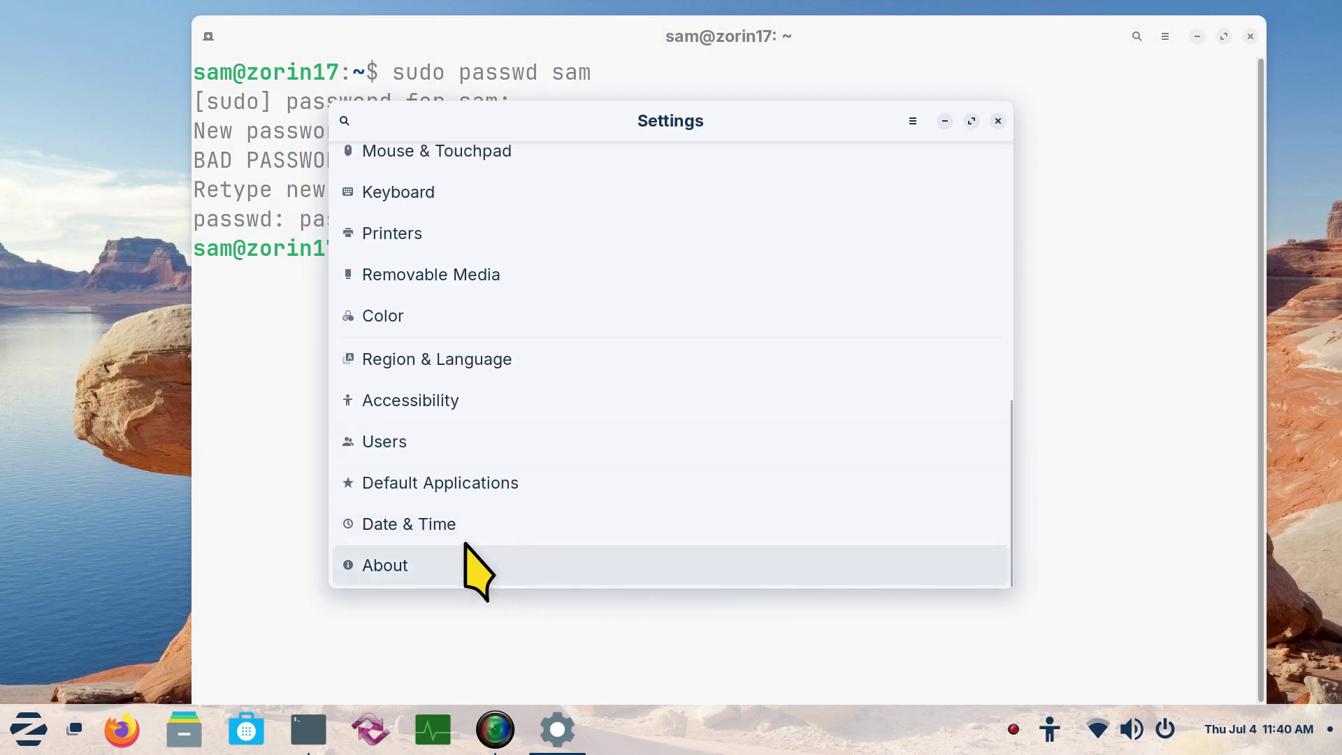
{"action": "left_click", "coordinate": [428, 442]}
{"action": "left_click", "coordinate": [957, 169]}
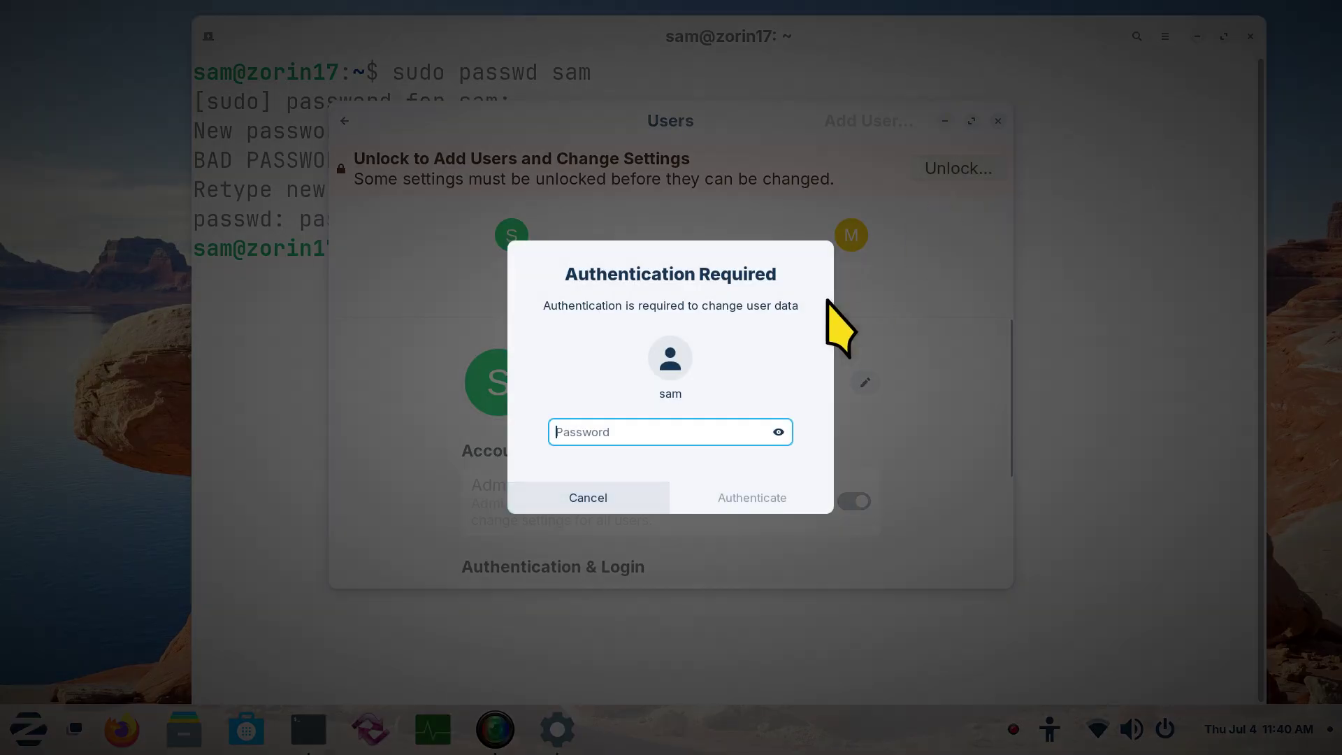
{"action": "type", "text": "p"}
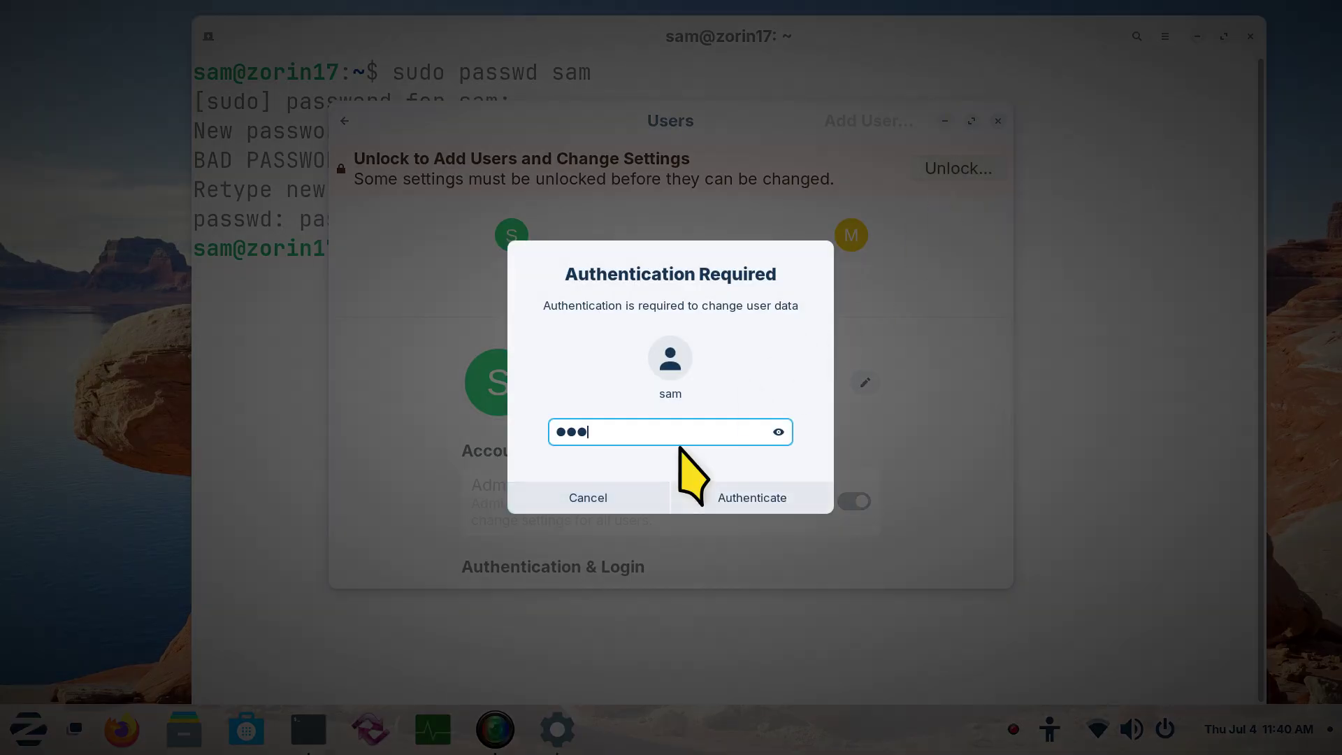
{"action": "key", "text": "Return"}
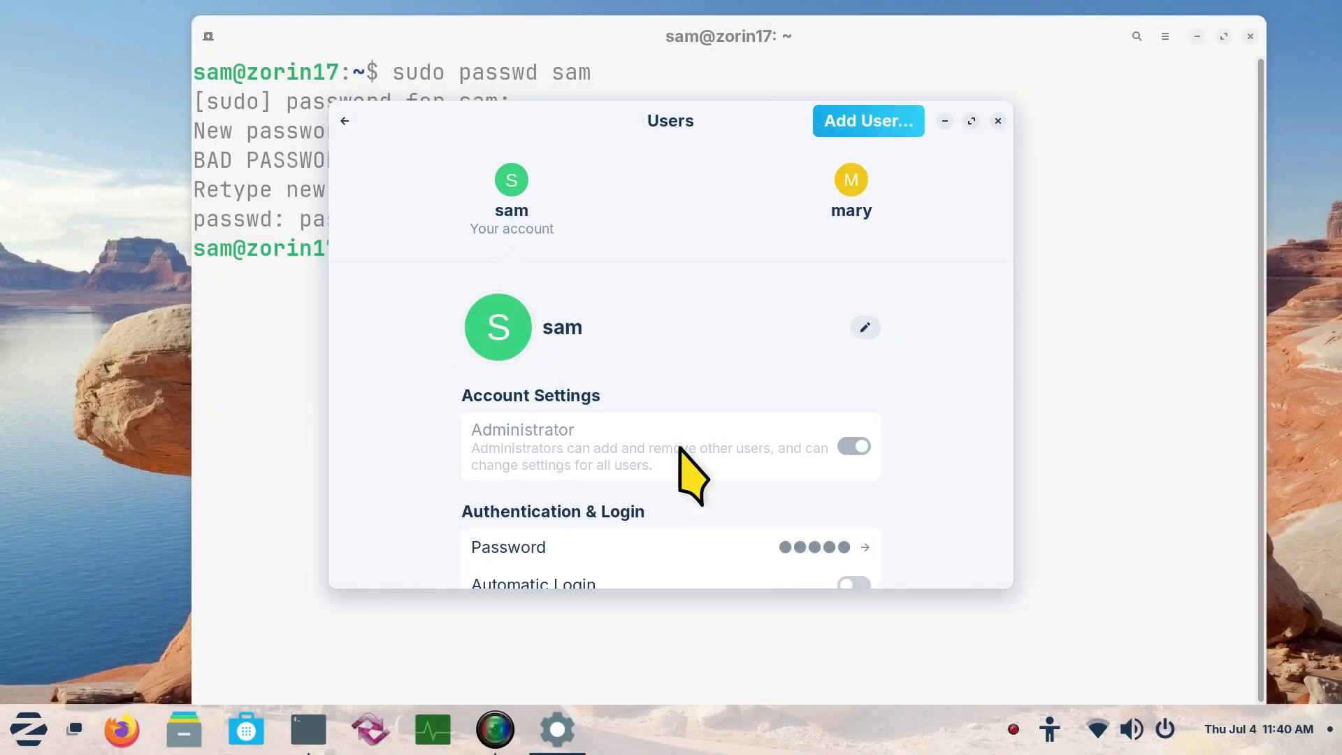
{"action": "left_click", "coordinate": [998, 122]}
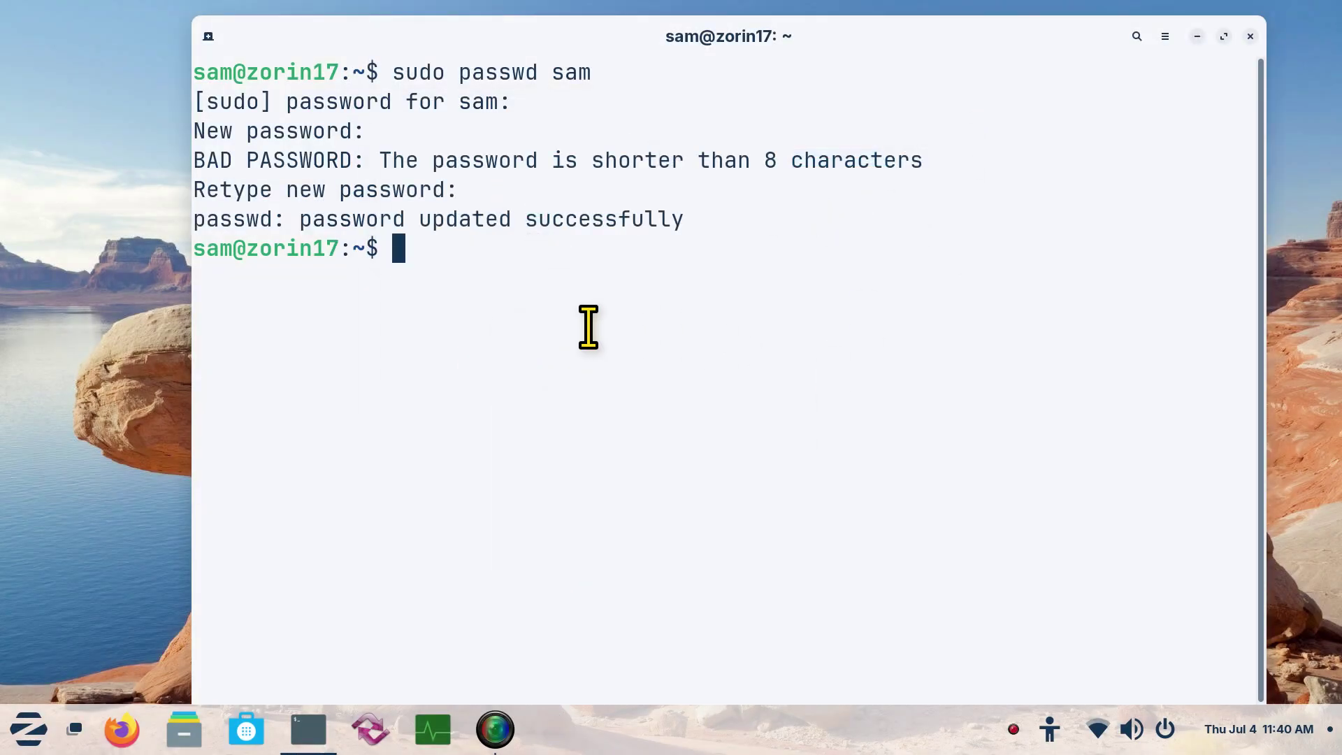
Clear the terminal, rerun 'sudo passwd sam' from history, then close the Terminal window
{"action": "type", "text": "clear"}
{"action": "key", "text": "Return"}
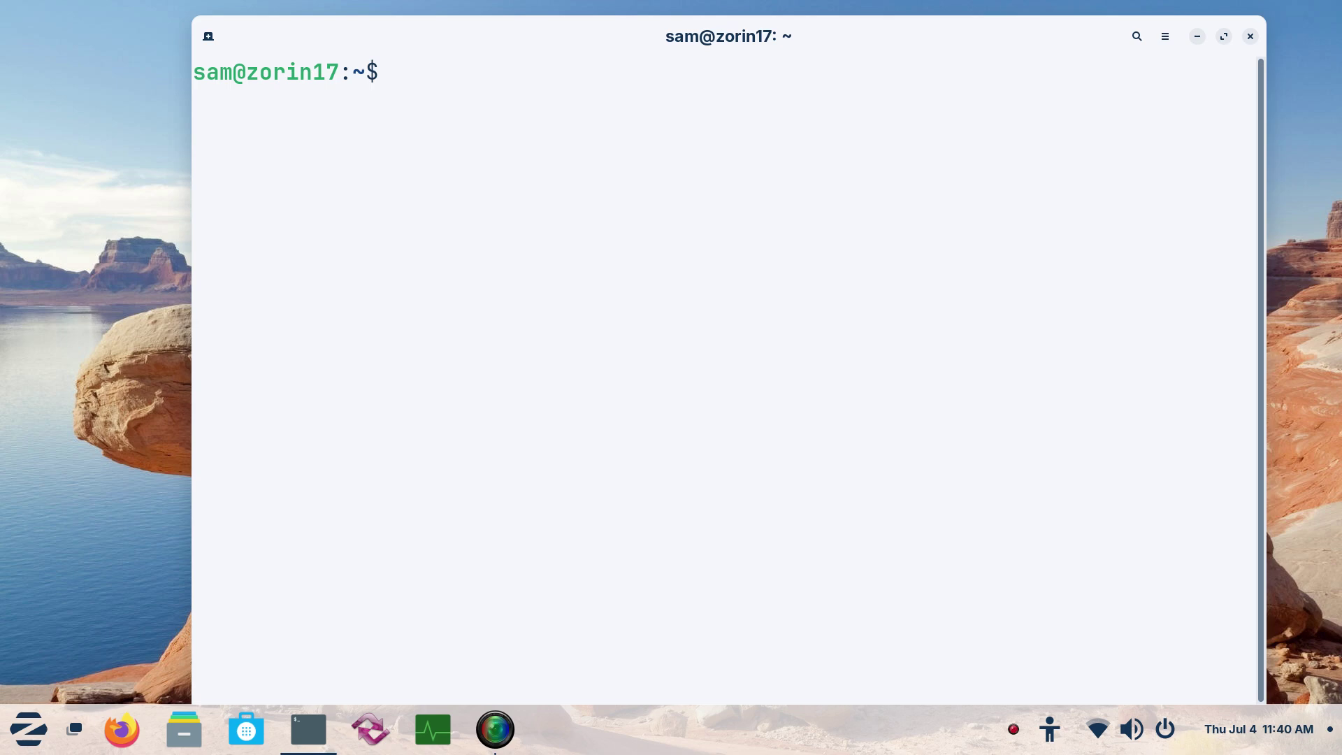
{"action": "key", "text": "Up"}
{"action": "key", "text": "Up"}
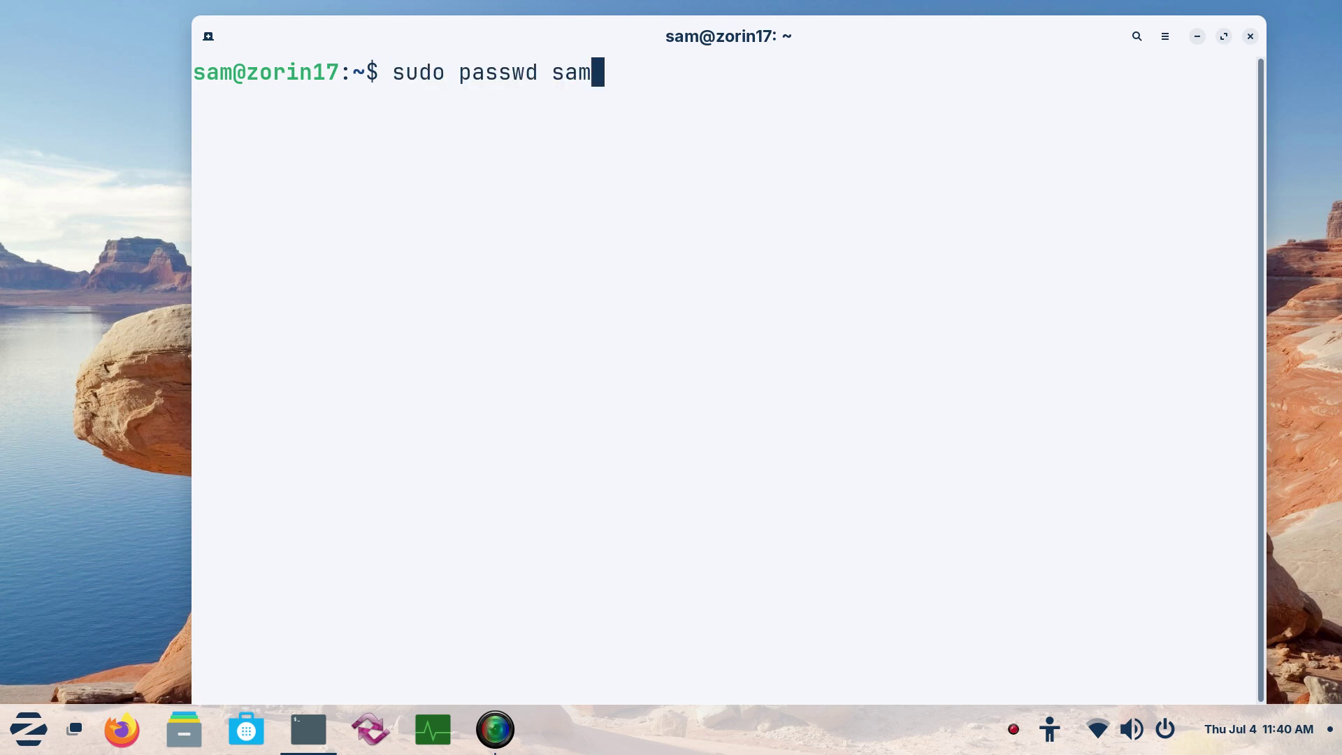
{"action": "key", "text": "Return"}
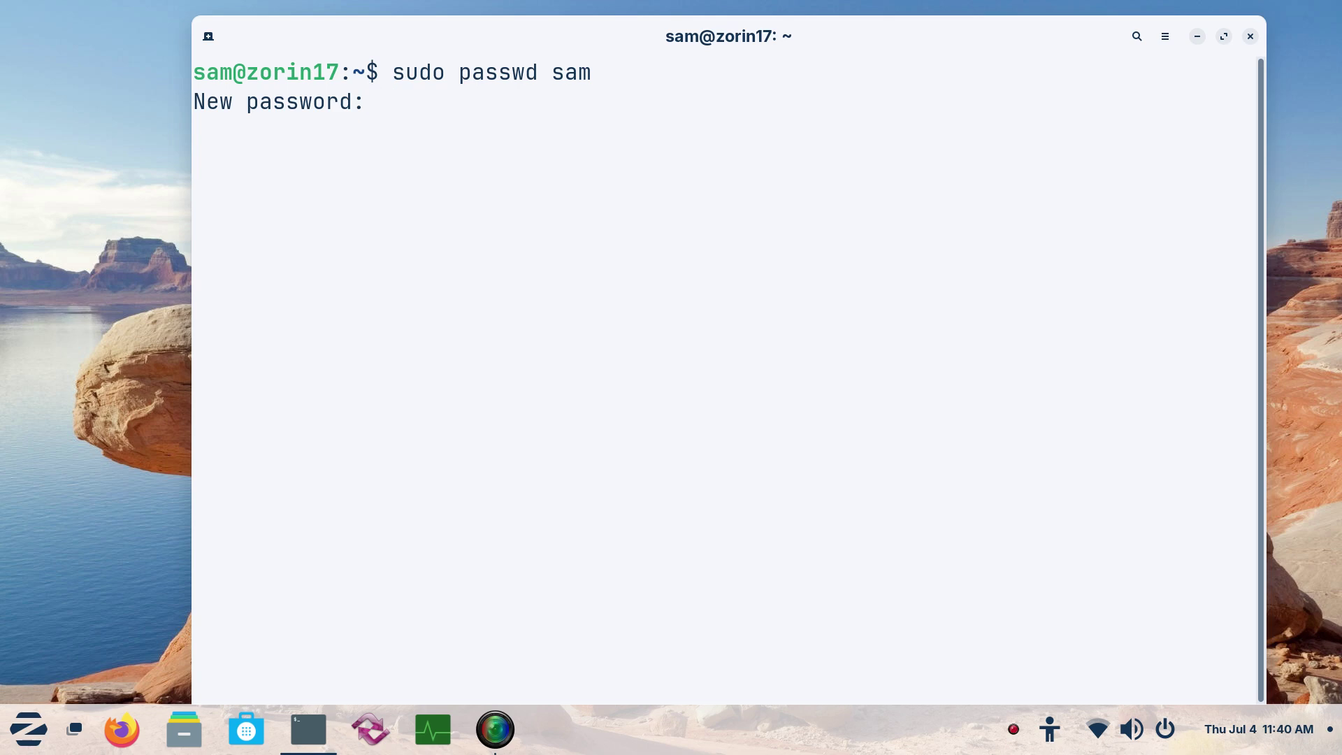
{"action": "left_click", "coordinate": [1250, 36]}
Close the running terminal and open a new terminal window, moved left with larger text
{"action": "left_click", "coordinate": [934, 413]}
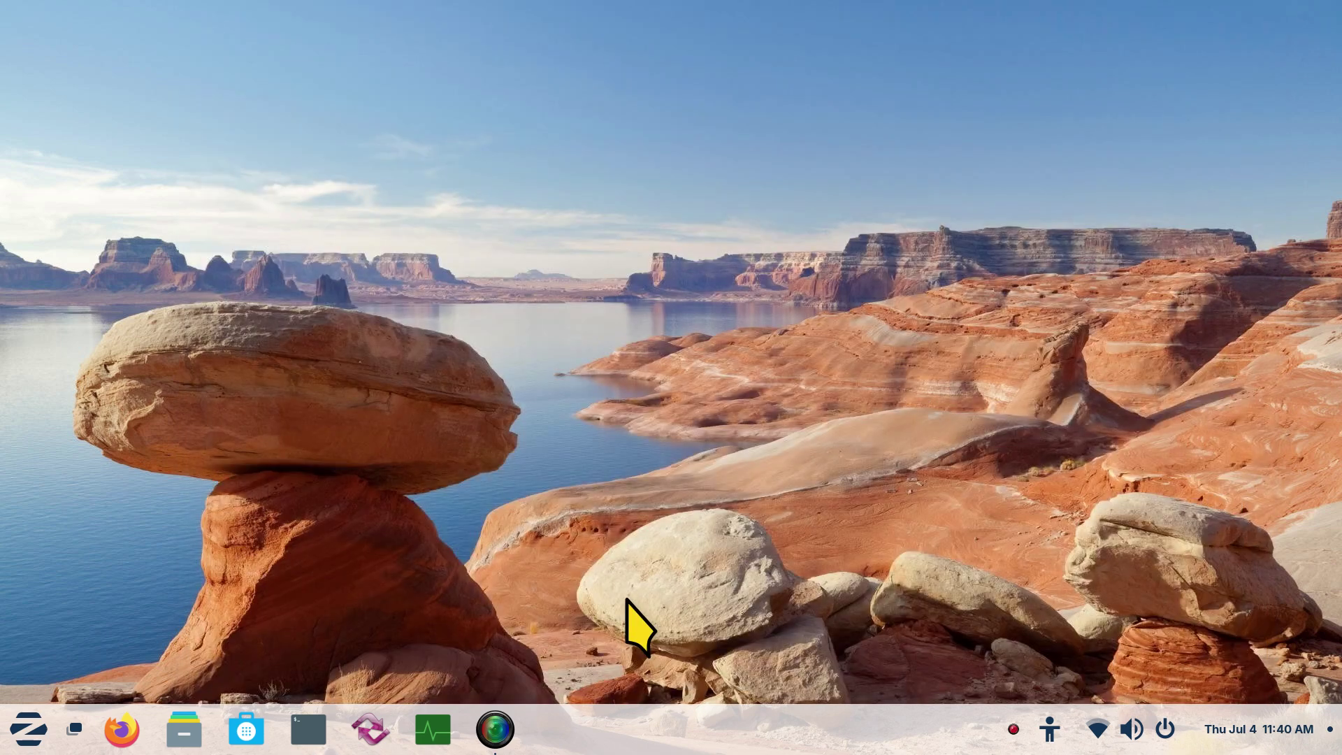
{"action": "left_click", "coordinate": [306, 730]}
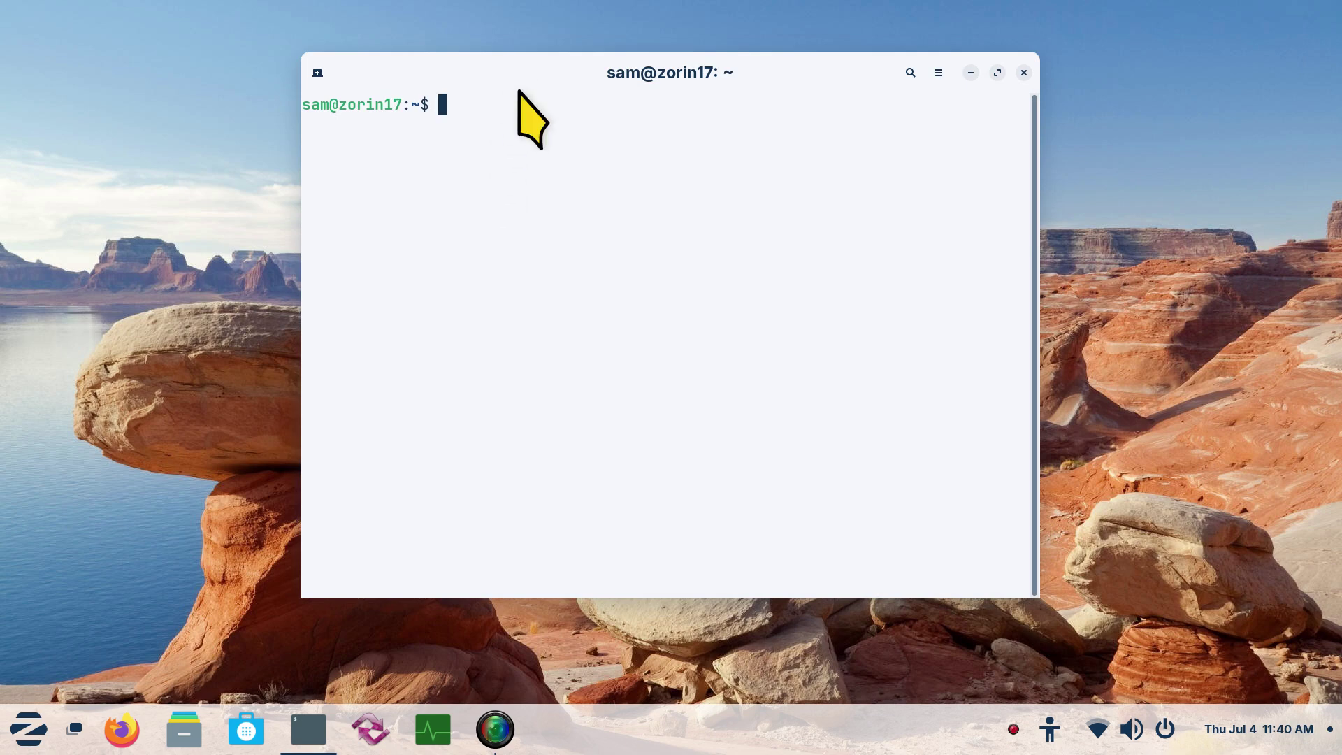
{"action": "left_click_drag", "start_coordinate": [517, 69], "coordinate": [418, 74]}
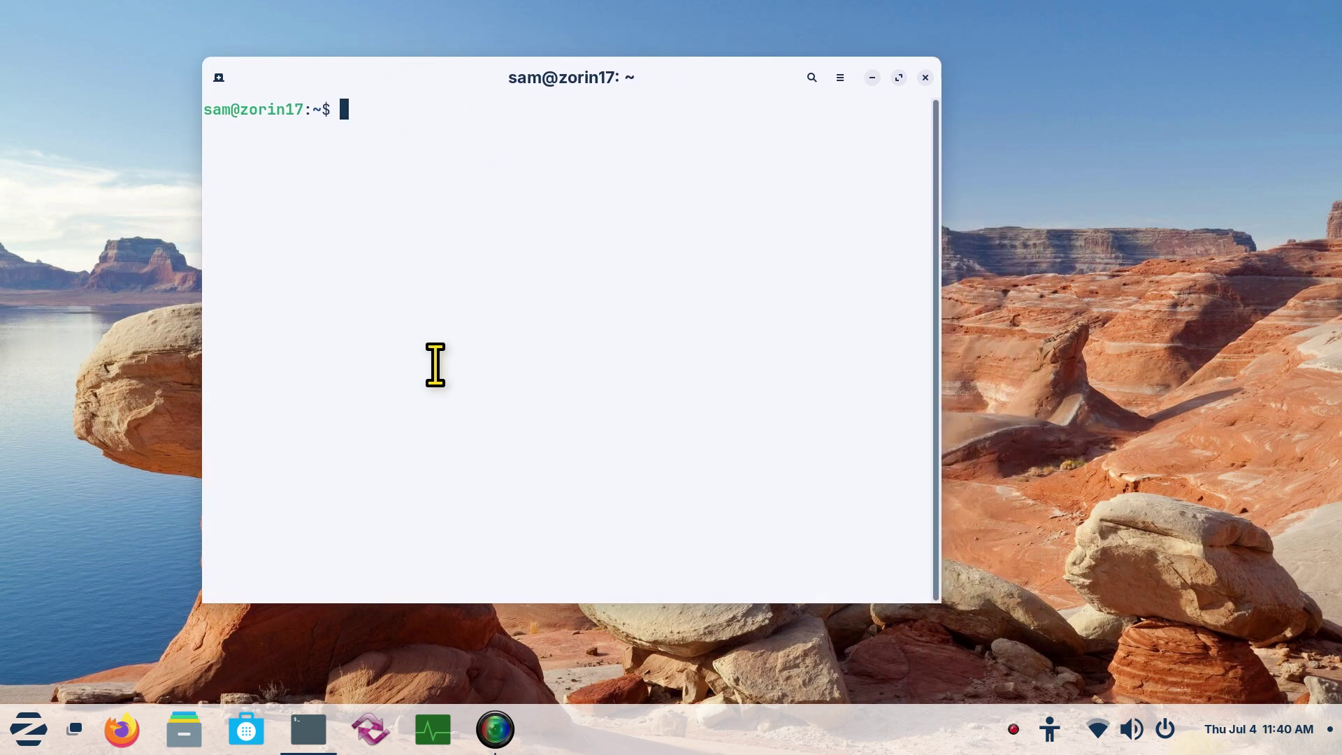
{"action": "key", "text": "ctrl+plus"}
{"action": "key", "text": "ctrl+plus"}
{"action": "key", "text": "ctrl+plus"}
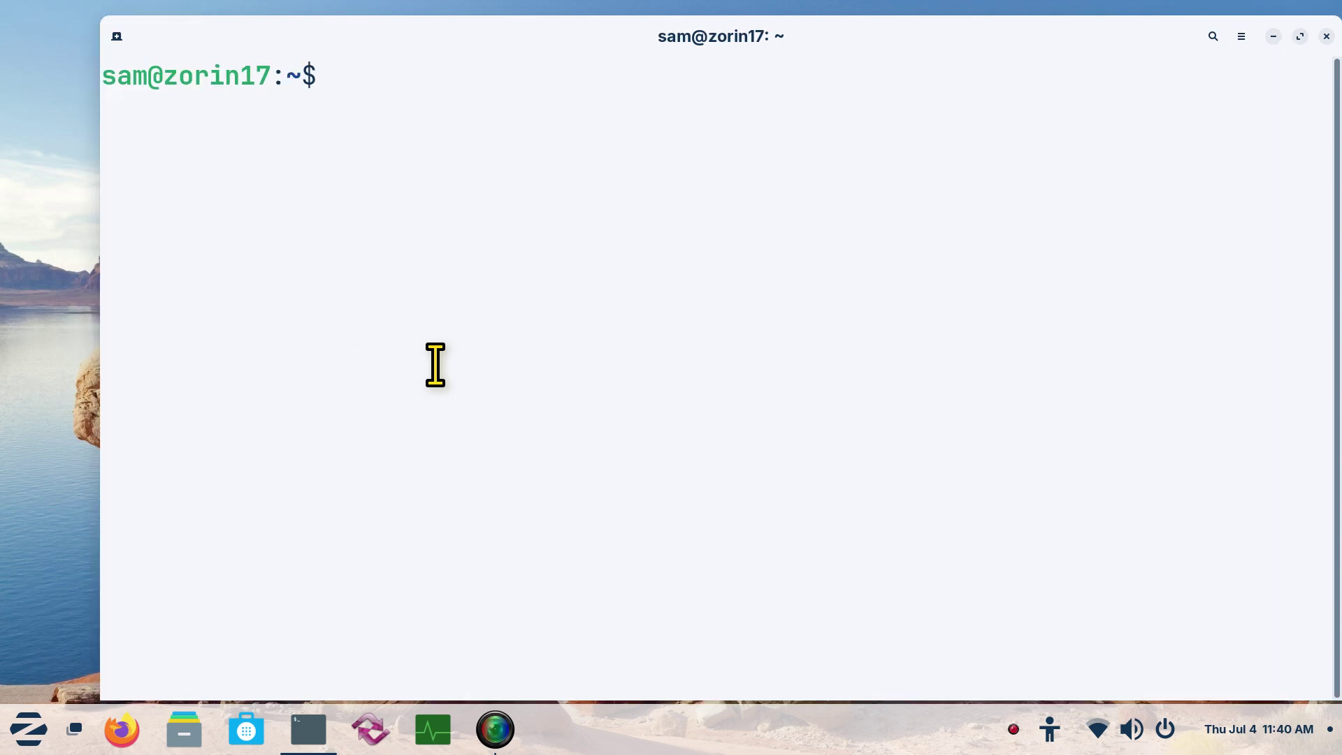
Run sudo passwd sam and set sam's new palindrome password despite the warning
{"action": "type", "text": "sudo passwd sam"}
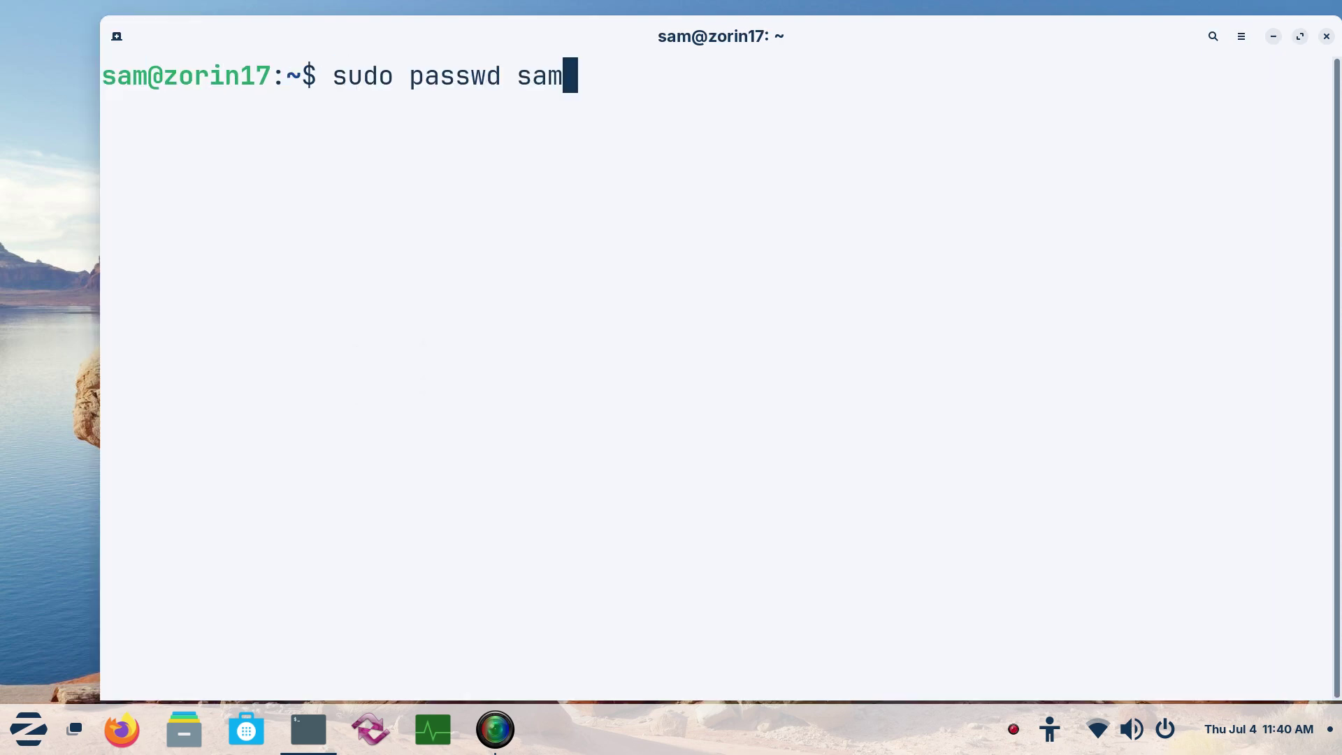
{"action": "key", "text": "Return"}
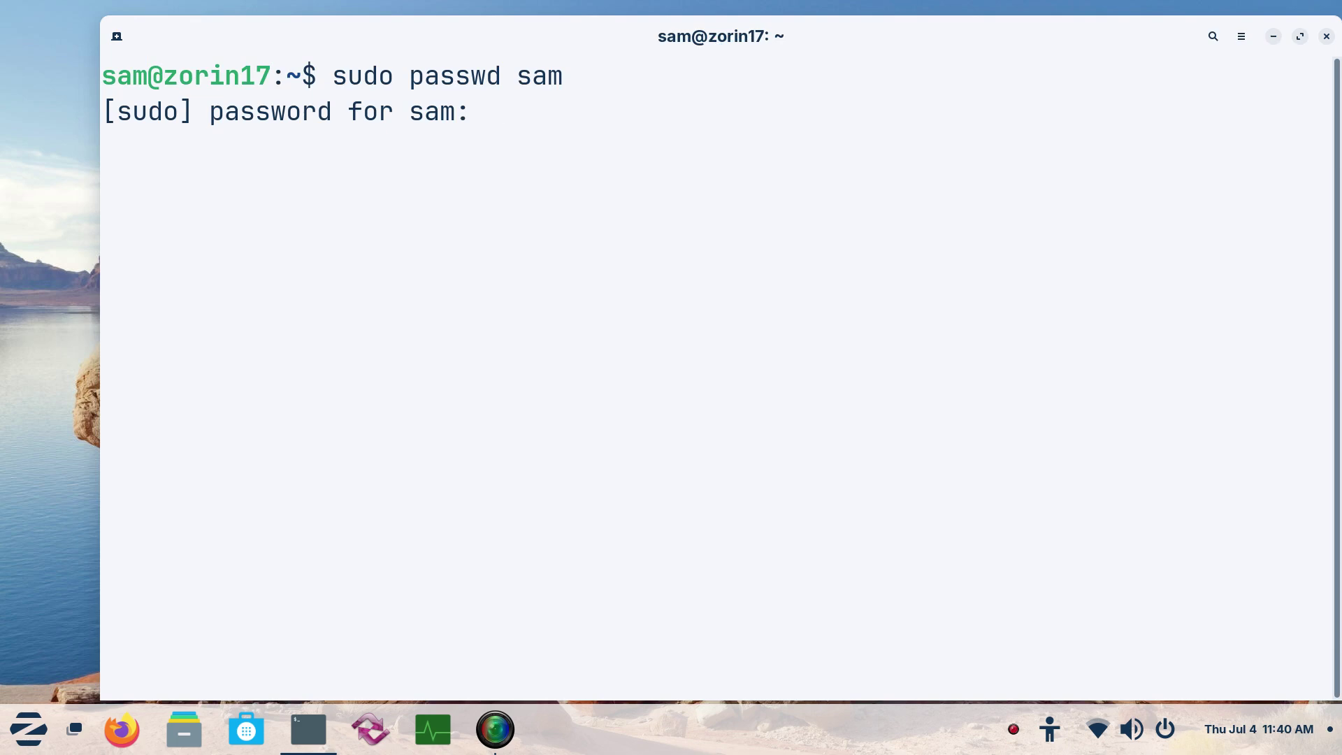
{"action": "type", "text": "*****"}
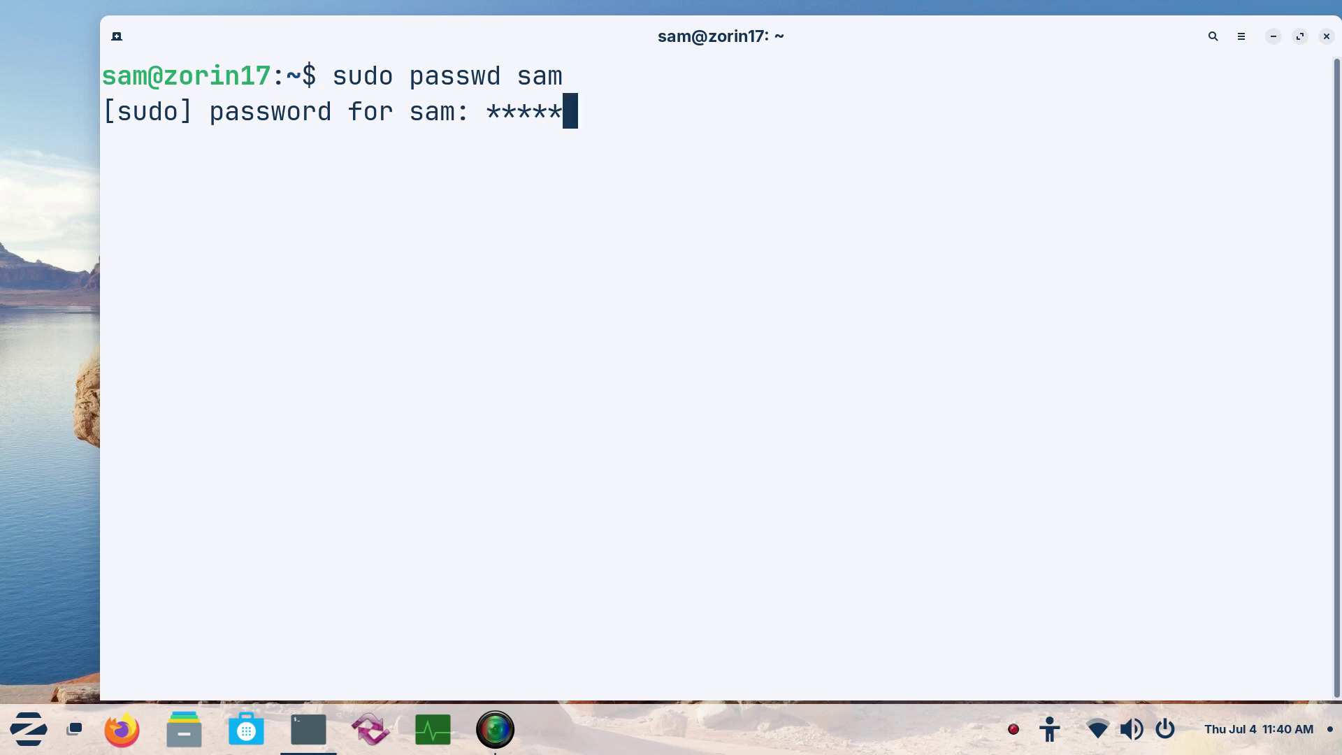
{"action": "key", "text": "Return"}
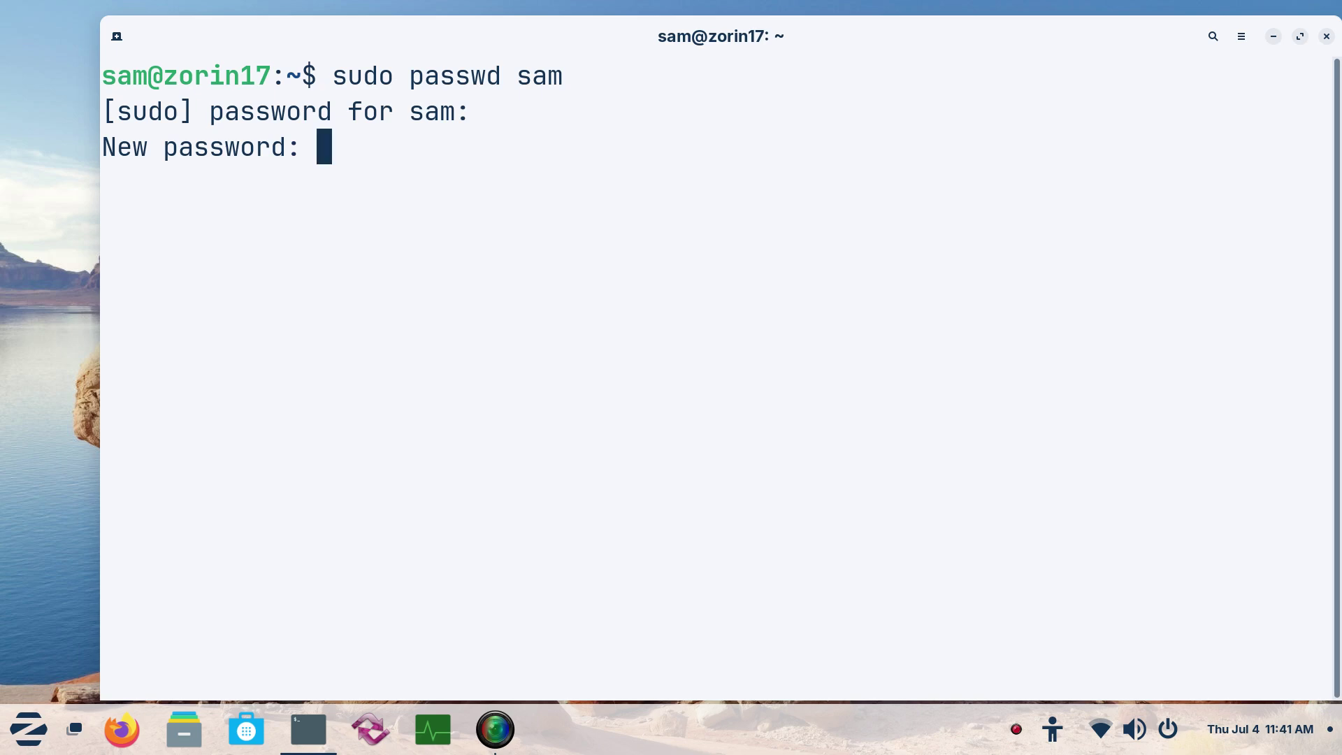
{"action": "key", "text": "Return"}
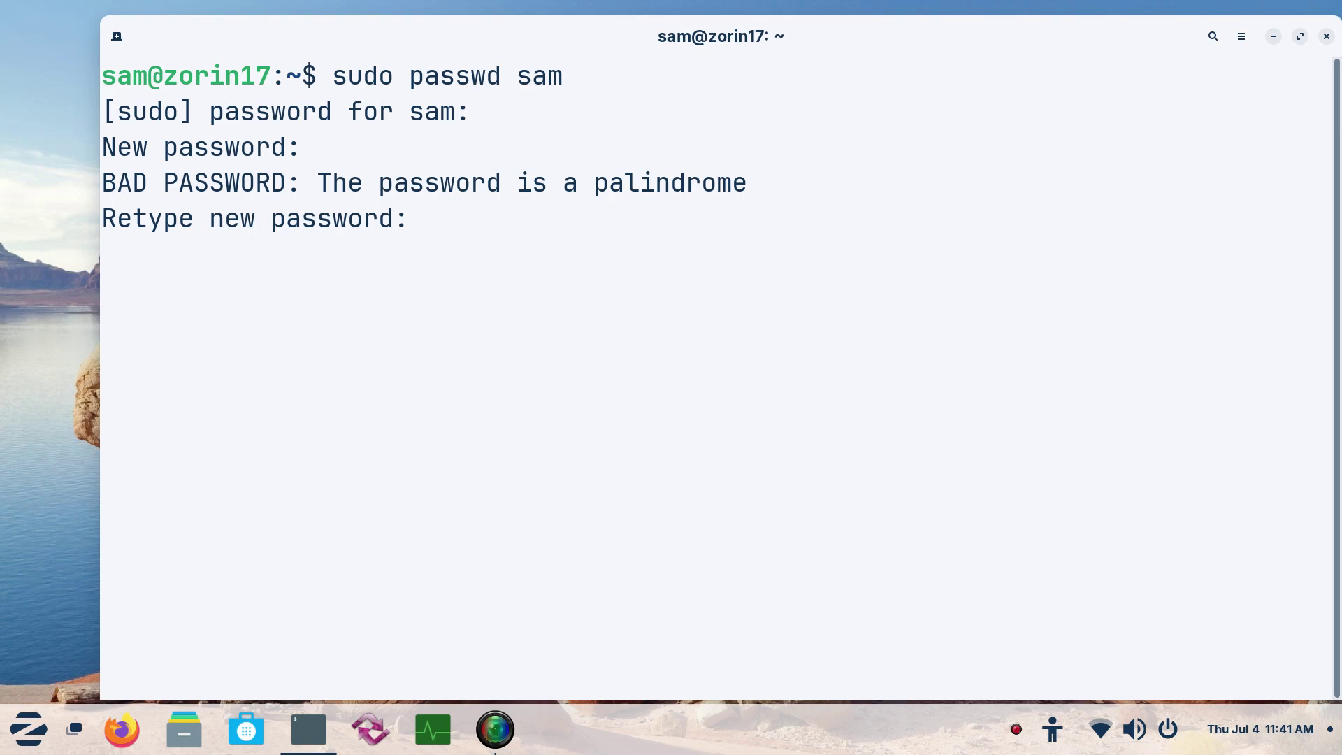
{"action": "key", "text": "Return"}
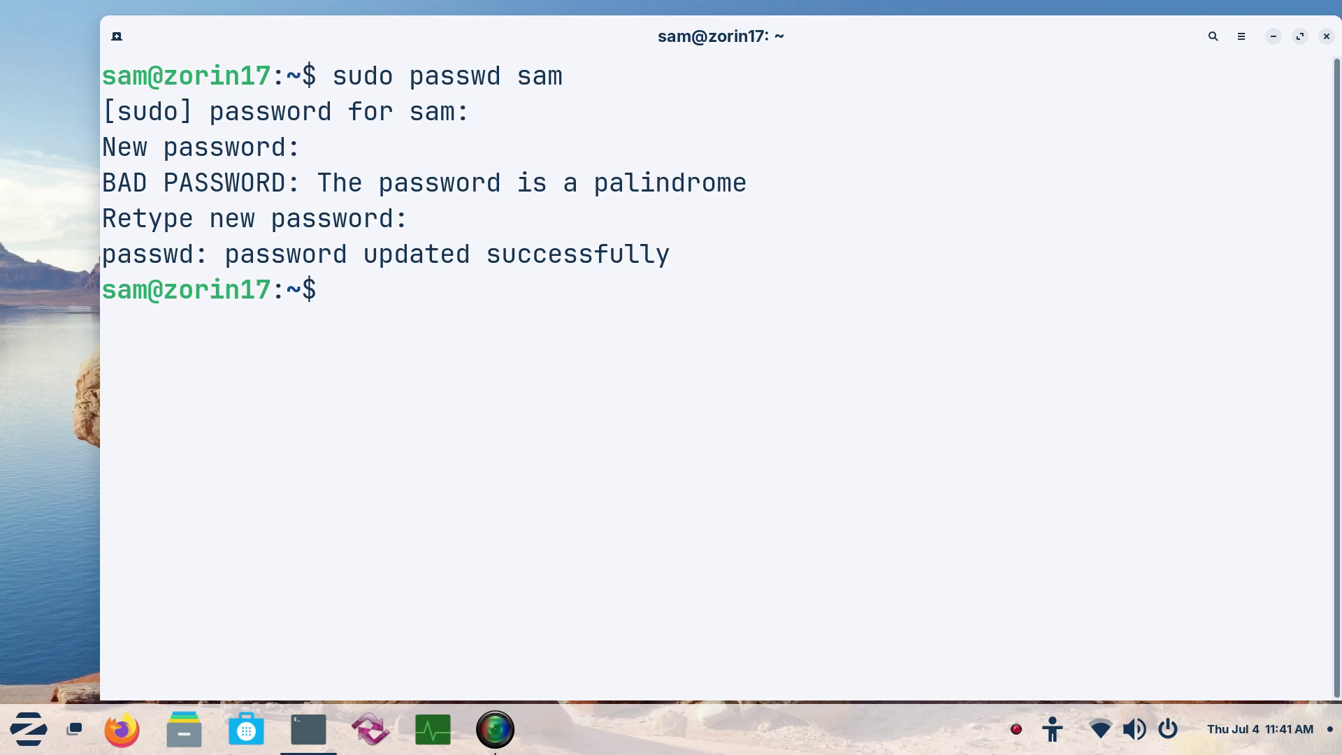
Exit the terminal and launch Settings from the Zorin menu
{"action": "type", "text": "exit"}
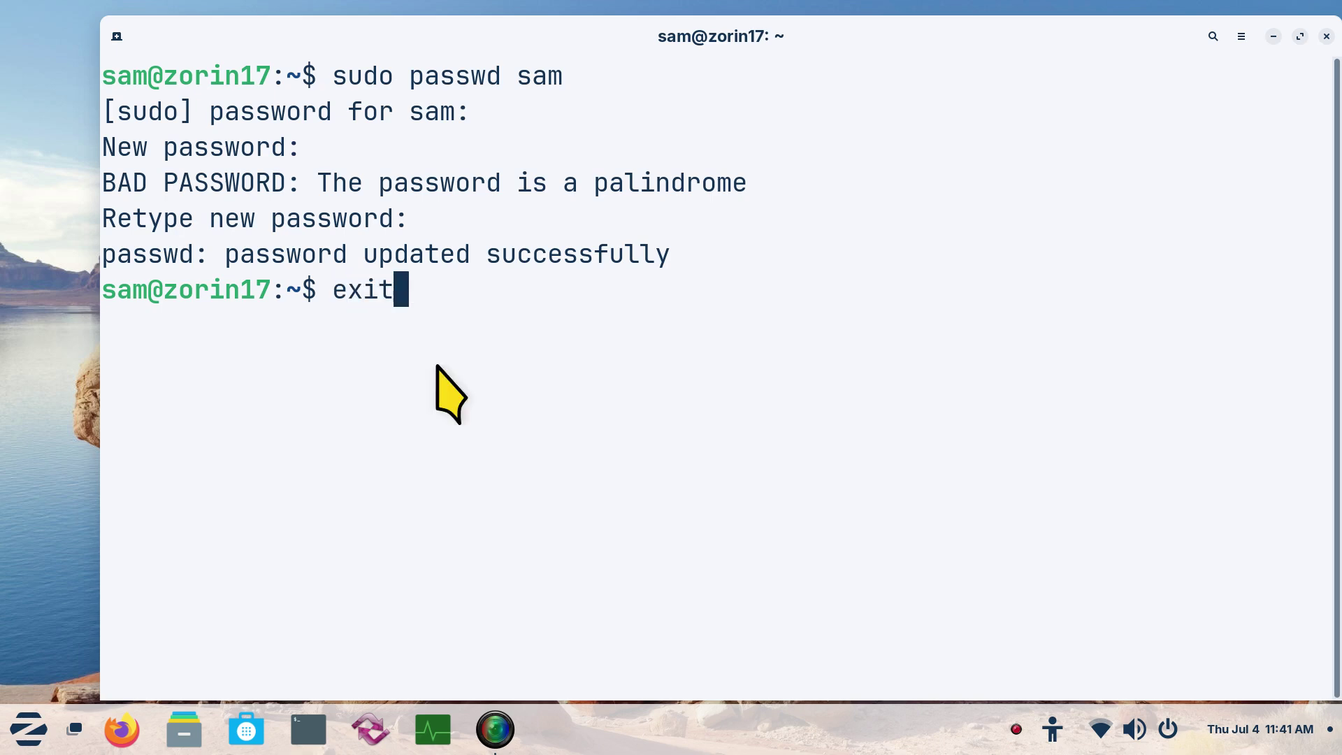
{"action": "key", "text": "Return"}
{"action": "left_click", "coordinate": [42, 727]}
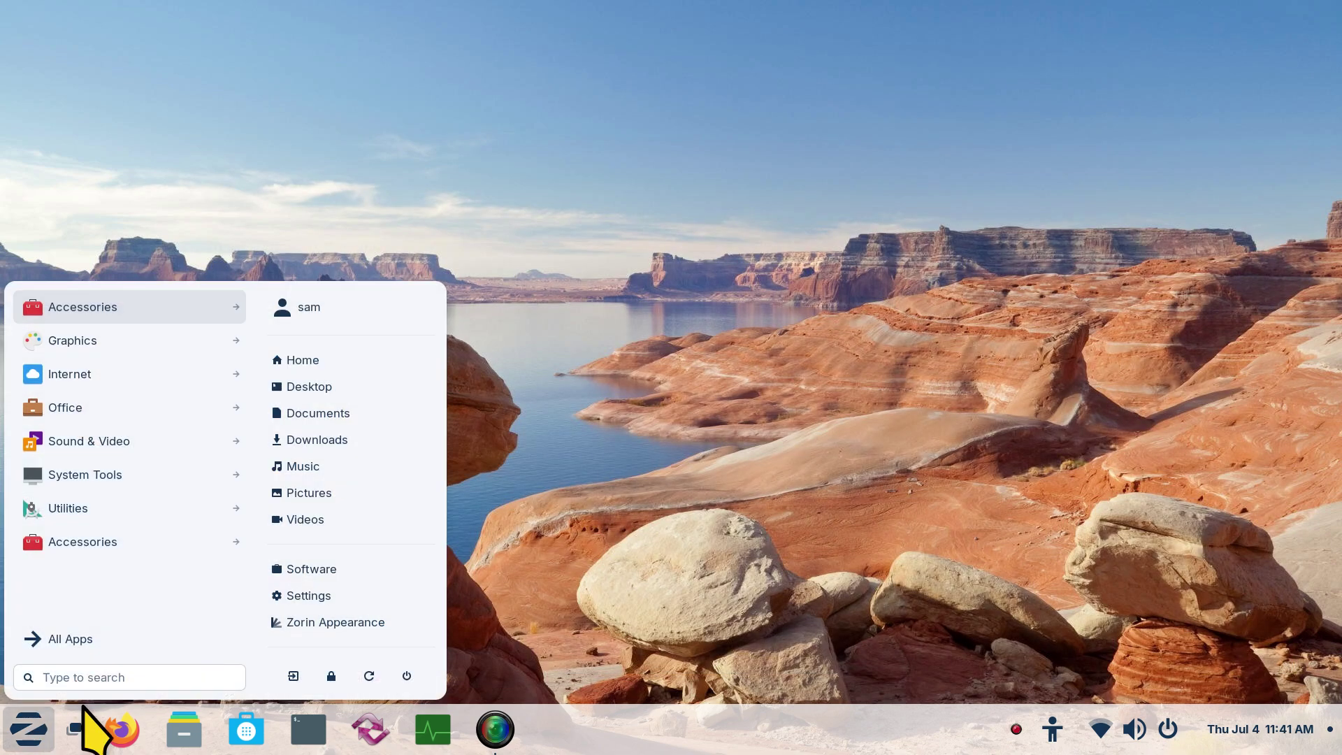
{"action": "left_click", "coordinate": [347, 602]}
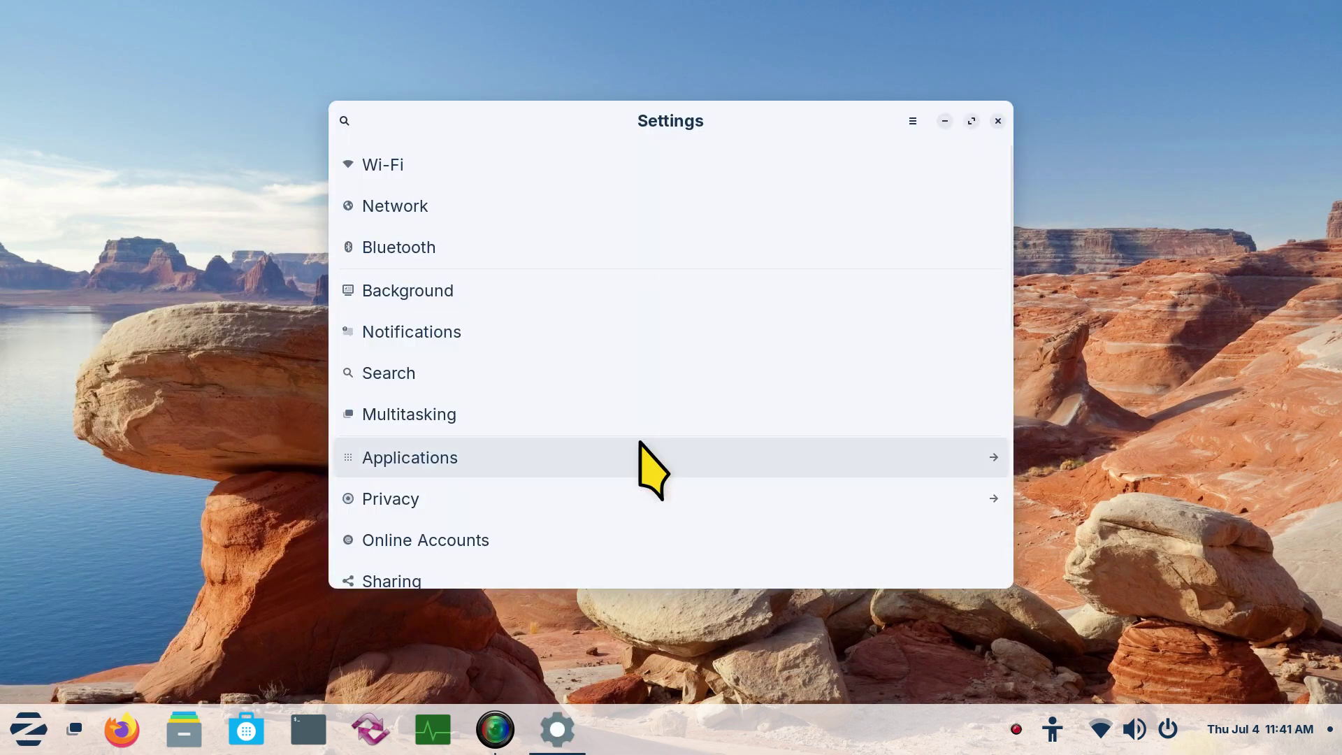
Go to the Users page and unlock it by authenticating with sam's new password
{"action": "scroll", "coordinate": [640, 464], "scroll_direction": "down", "scroll_amount": 10}
{"action": "left_click", "coordinate": [437, 573]}
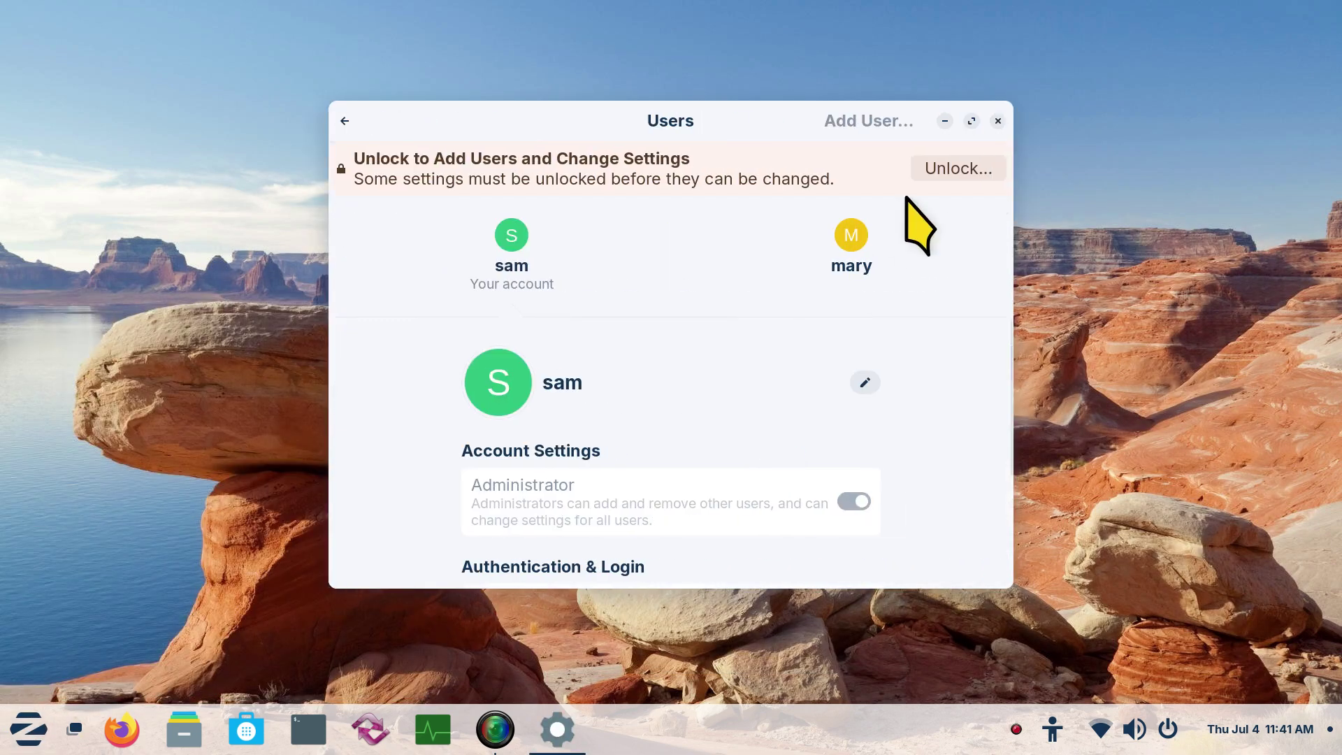
{"action": "left_click", "coordinate": [947, 170]}
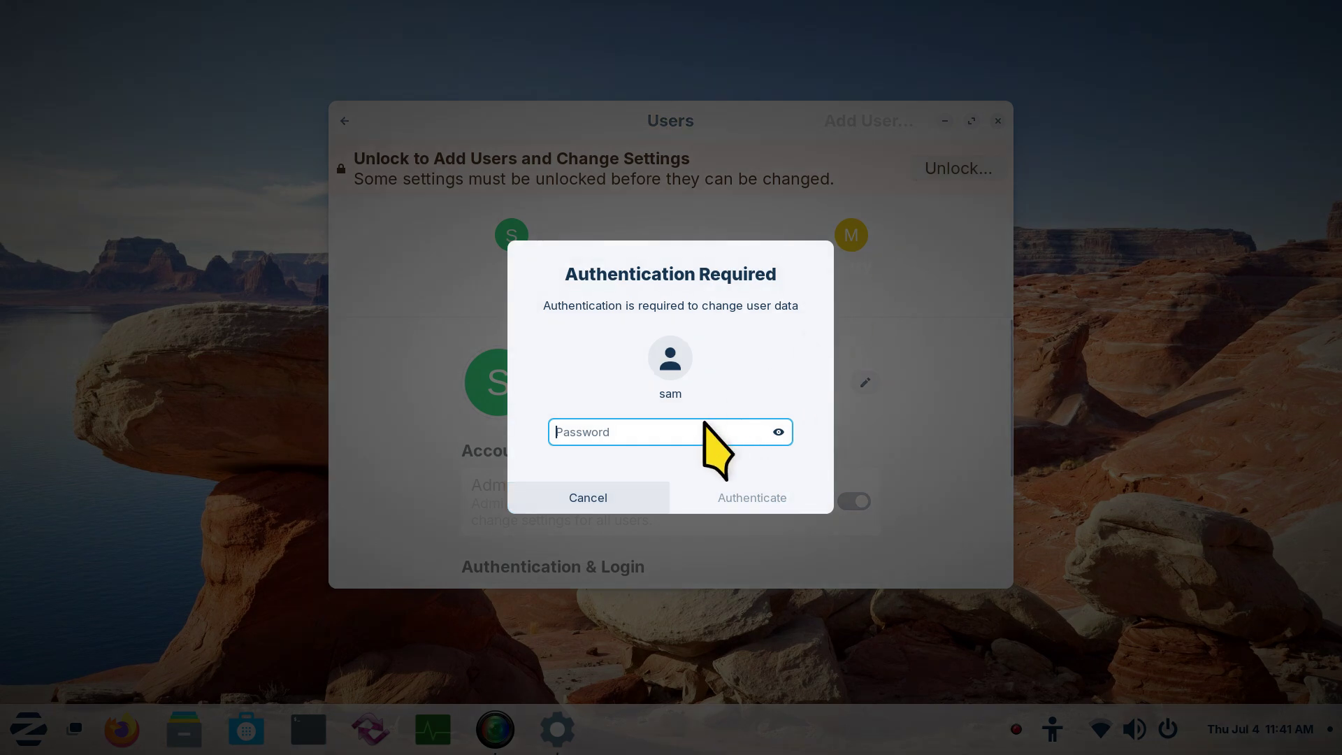
{"action": "type", "text": "s"}
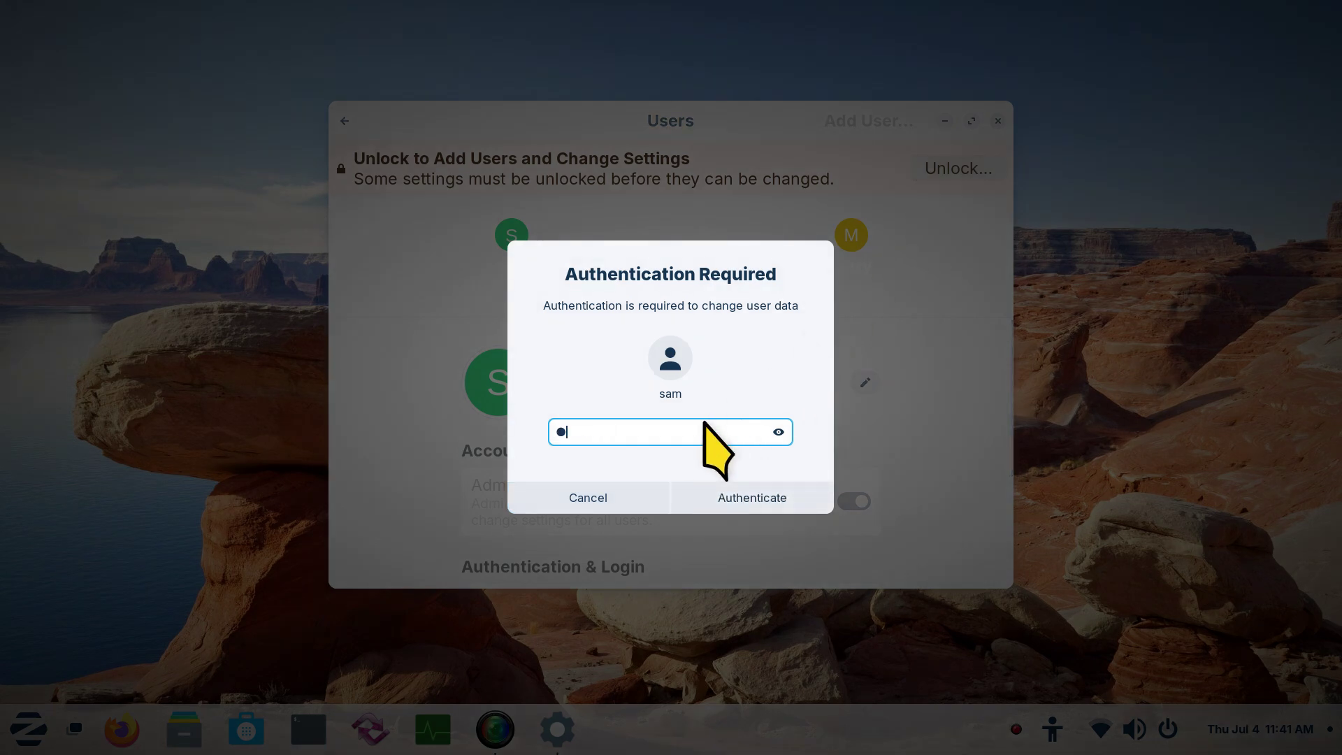
{"action": "left_click", "coordinate": [731, 504]}
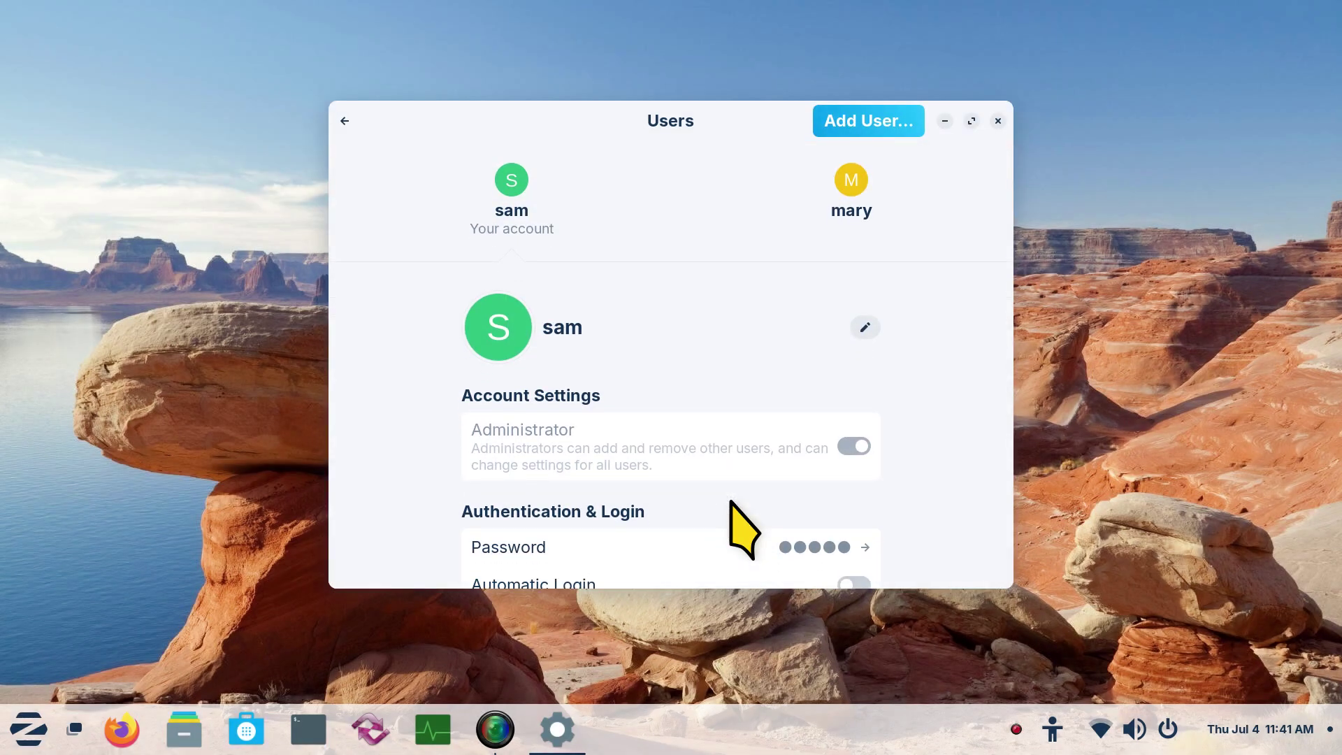
{"action": "left_click", "coordinate": [998, 121]}
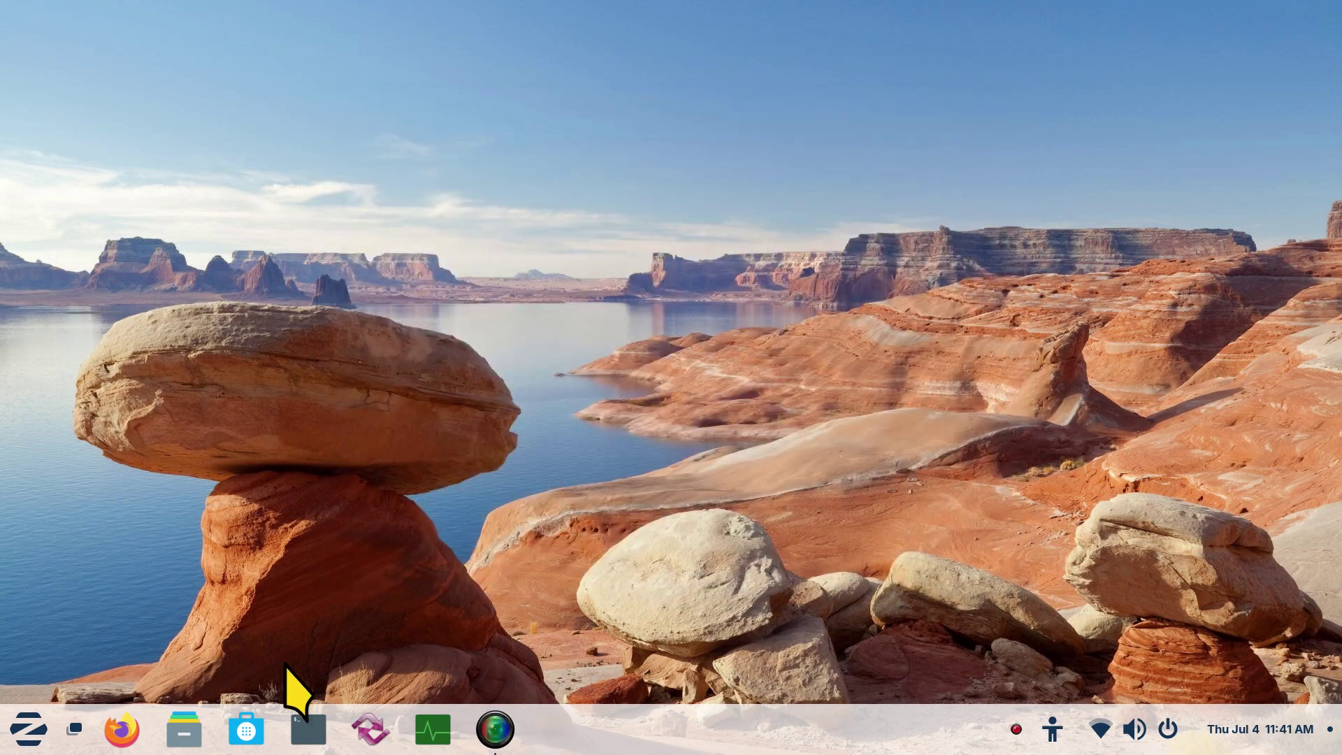
{"action": "left_click", "coordinate": [118, 727]}
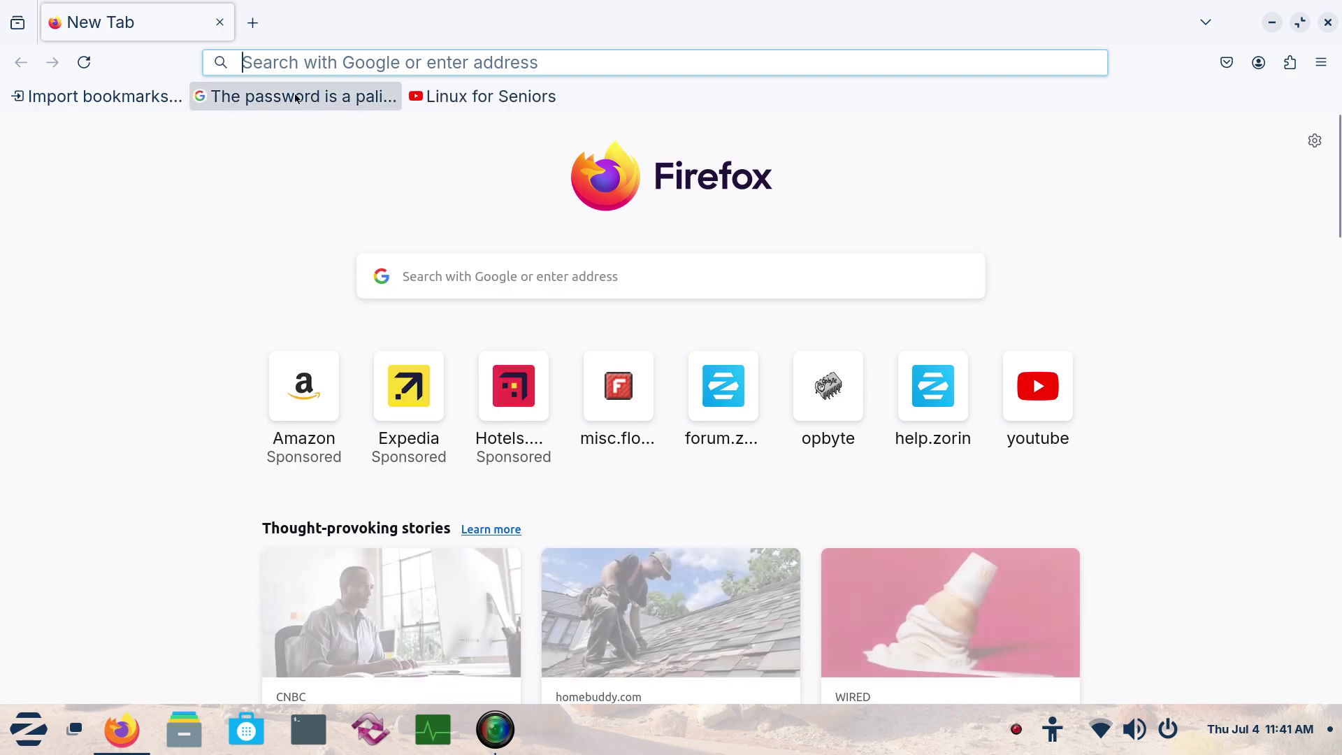
{"action": "left_click", "coordinate": [296, 98]}
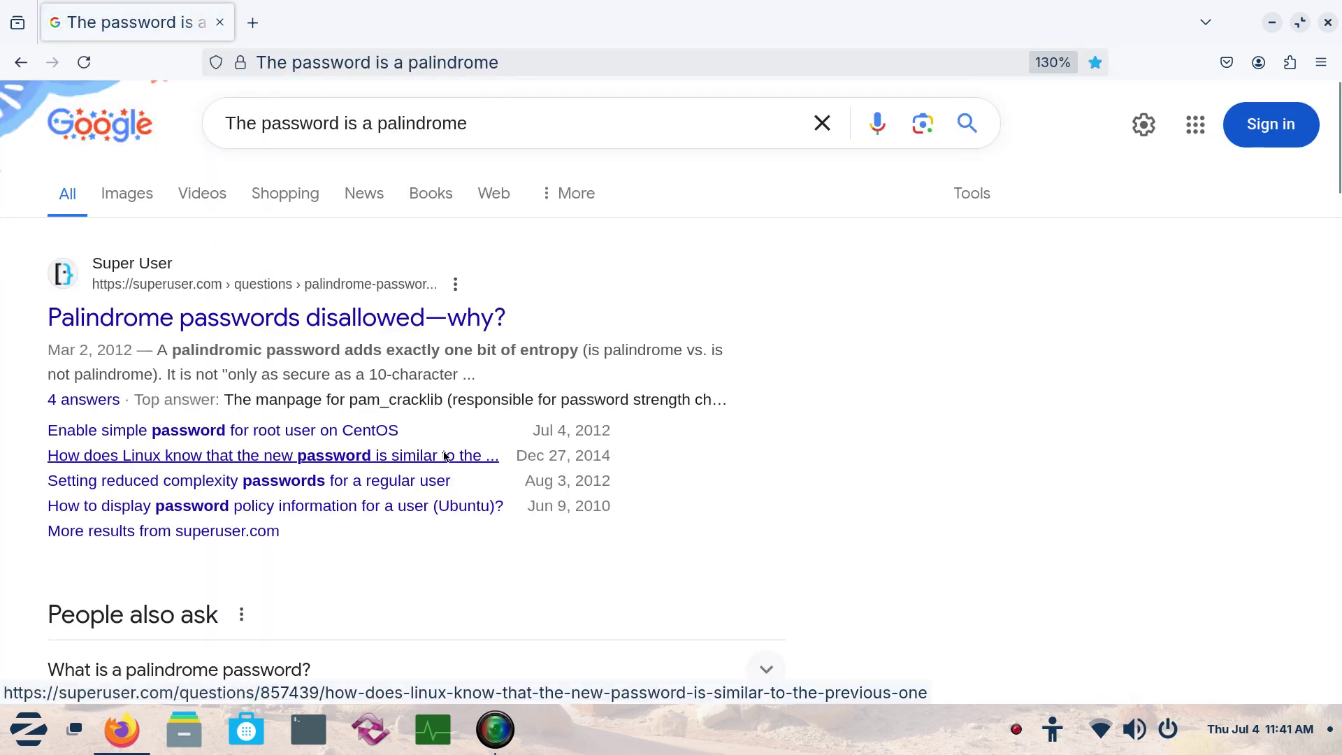
{"action": "scroll", "coordinate": [444, 456], "scroll_direction": "down", "scroll_amount": 4}
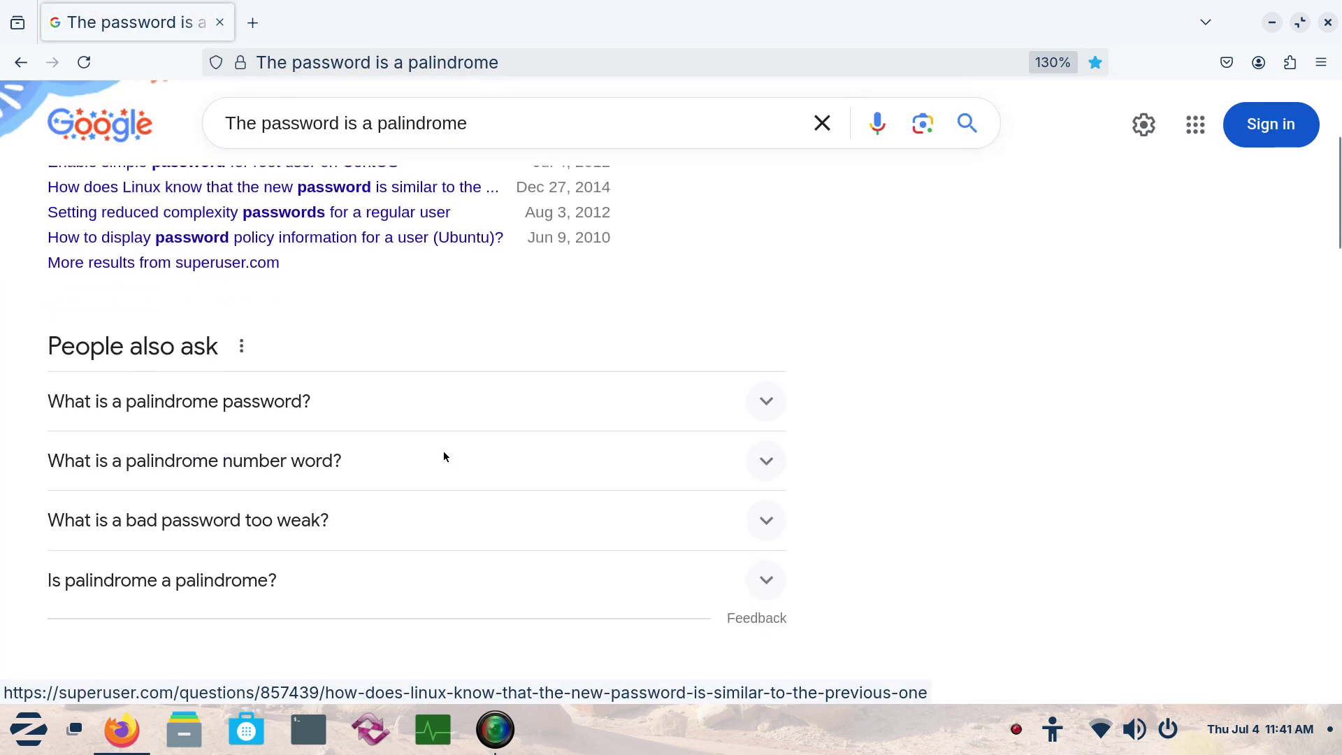
{"action": "left_click", "coordinate": [769, 403]}
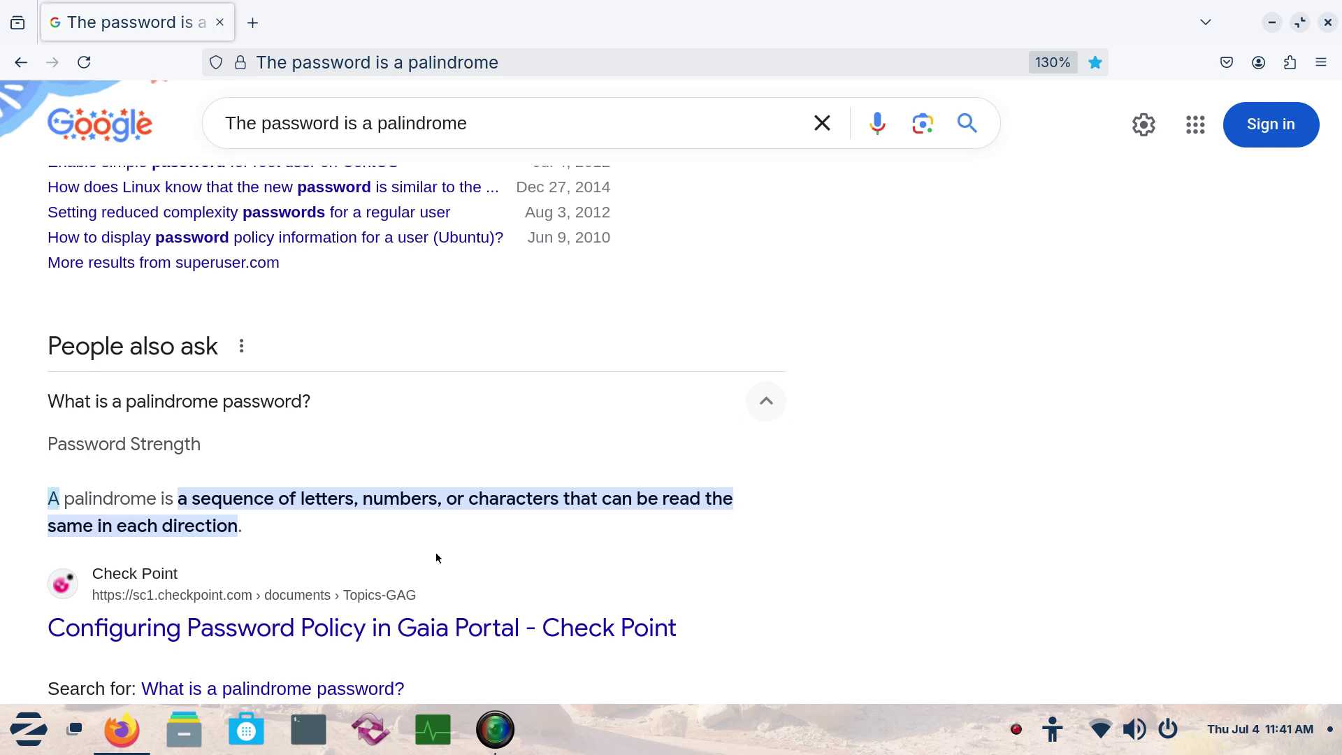
{"action": "left_click", "coordinate": [1327, 23]}
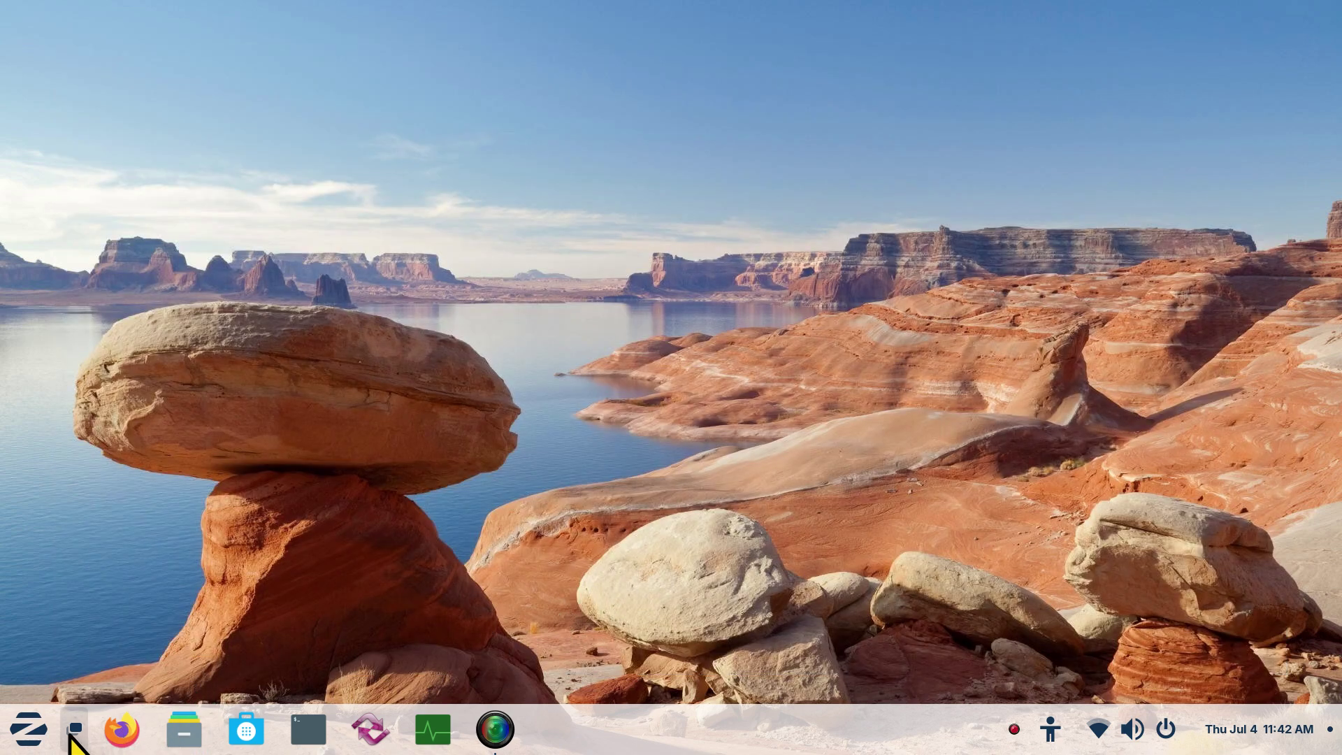
Reopen Settings from the app menu, go to Users, and unlock it with the admin password
{"action": "key", "text": "super"}
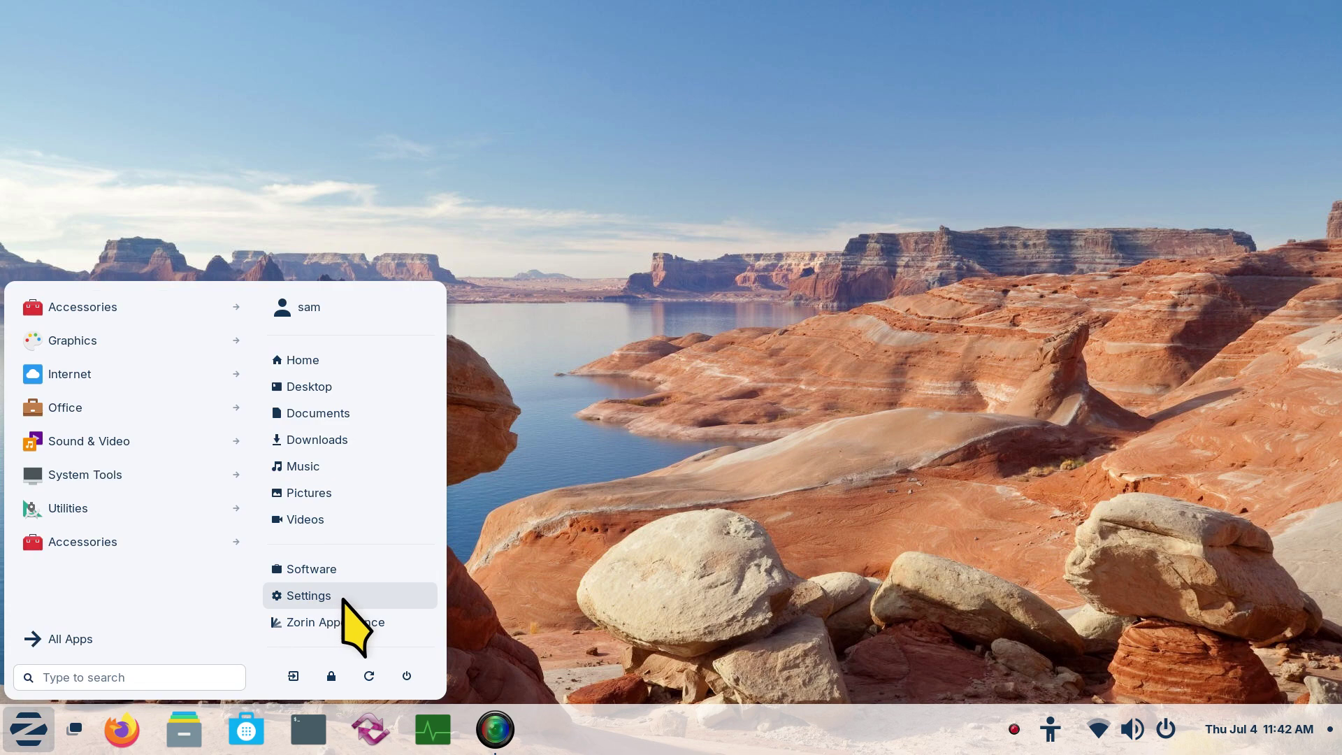
{"action": "left_click", "coordinate": [342, 598]}
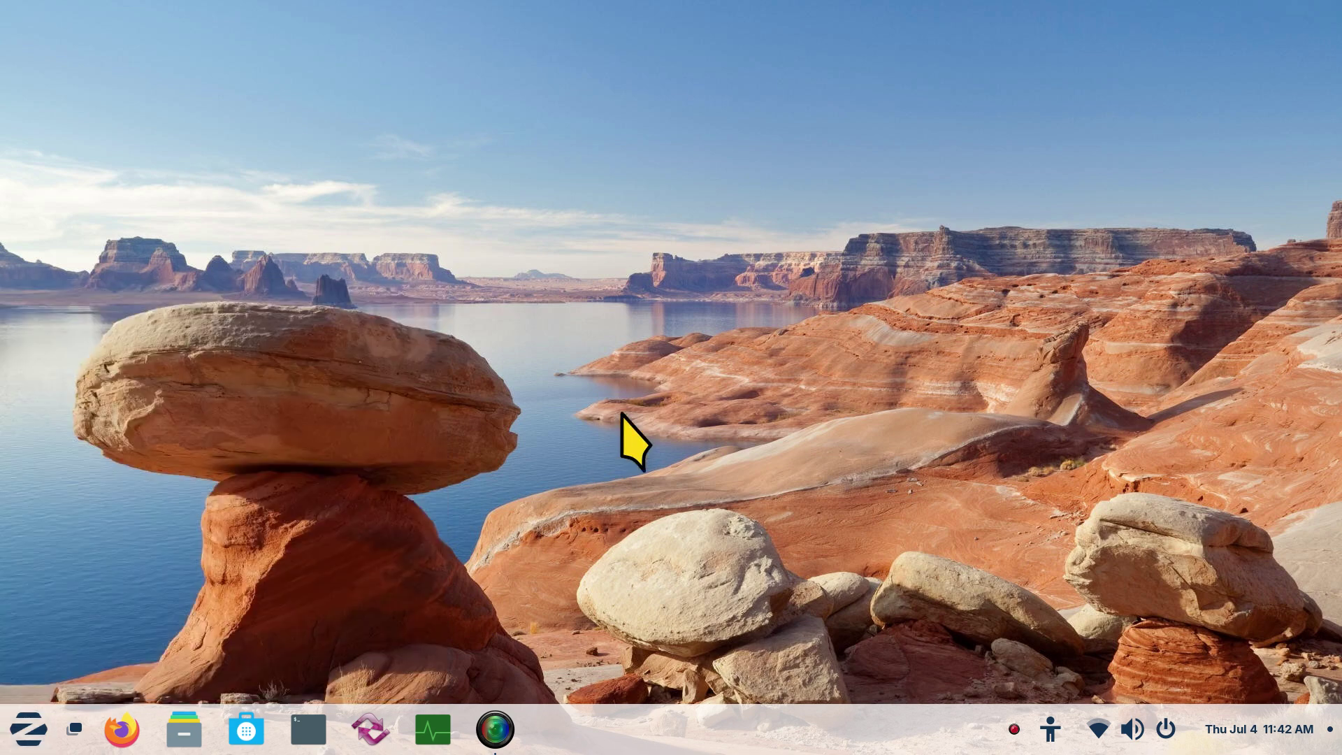
{"action": "scroll", "coordinate": [624, 405], "scroll_direction": "down", "scroll_amount": 3}
{"action": "scroll", "coordinate": [624, 405], "scroll_direction": "down", "scroll_amount": 6}
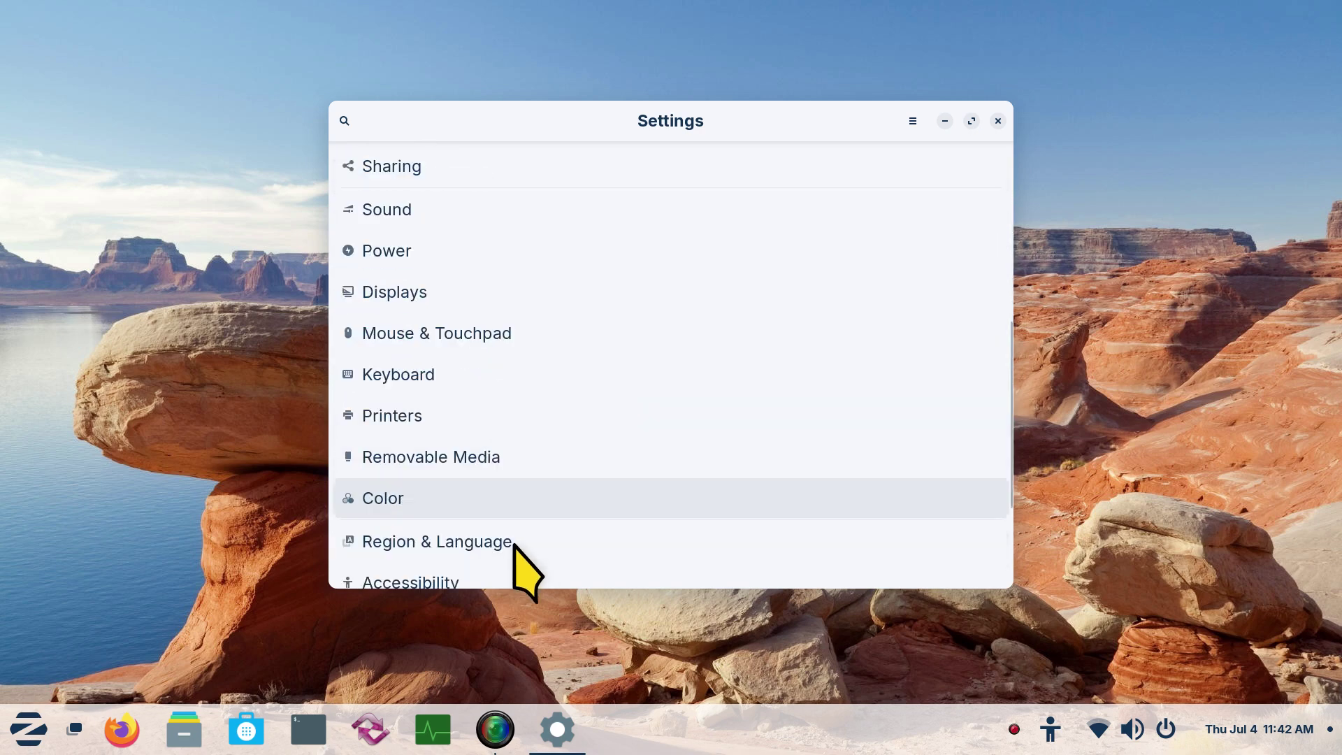
{"action": "left_click", "coordinate": [440, 442]}
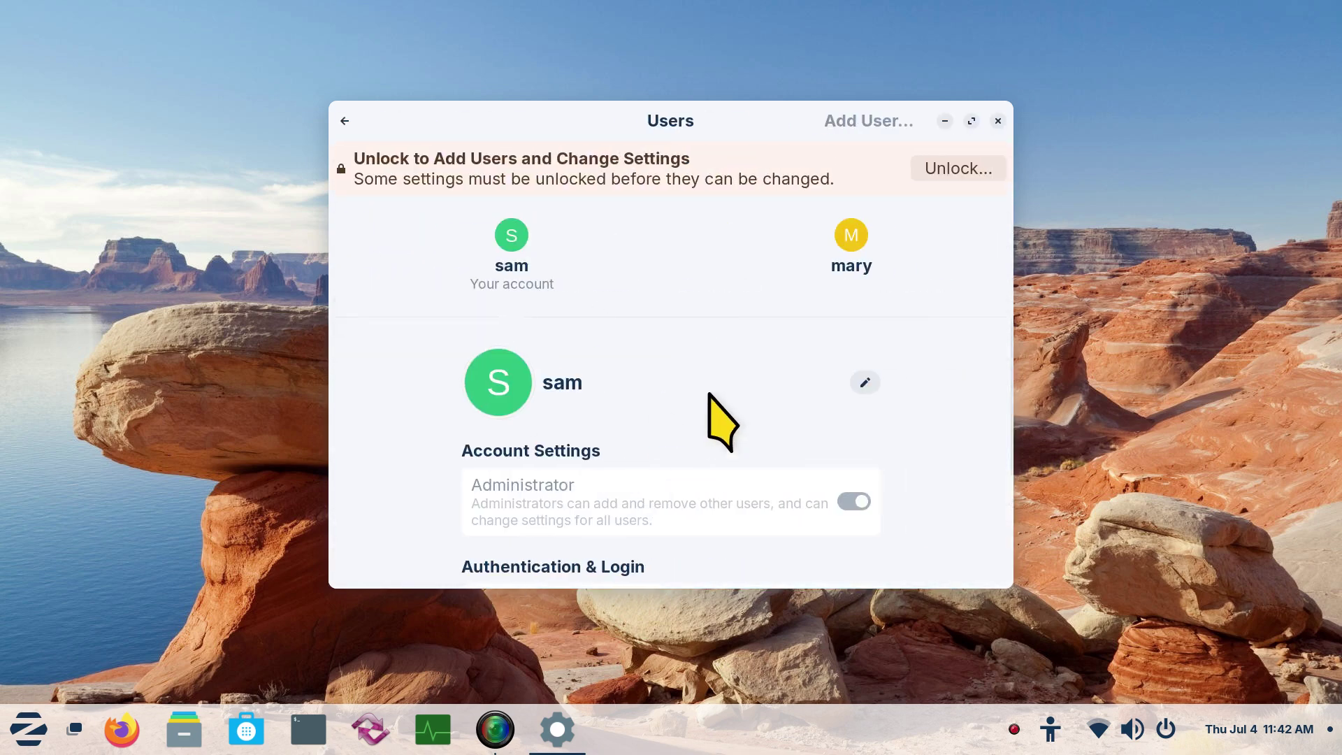
{"action": "left_click", "coordinate": [958, 175]}
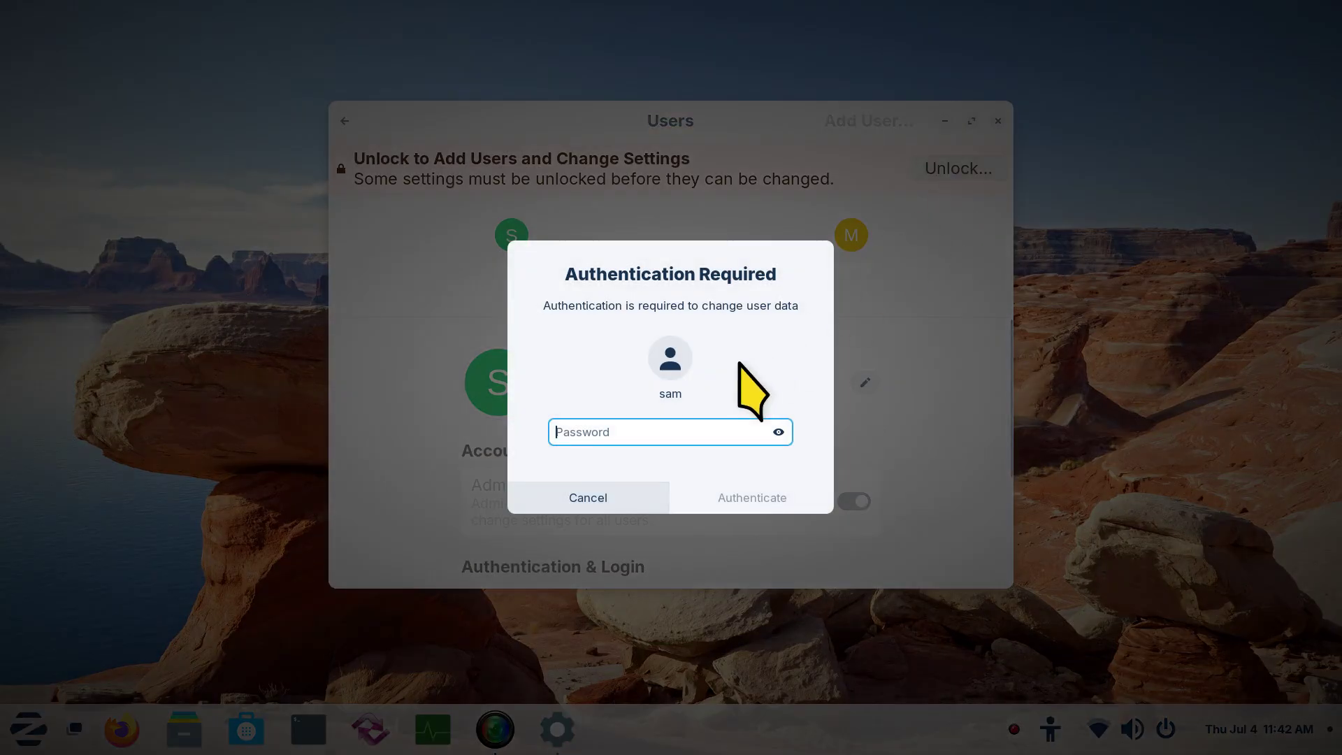
{"action": "type", "text": "password"}
{"action": "key", "text": "Return"}
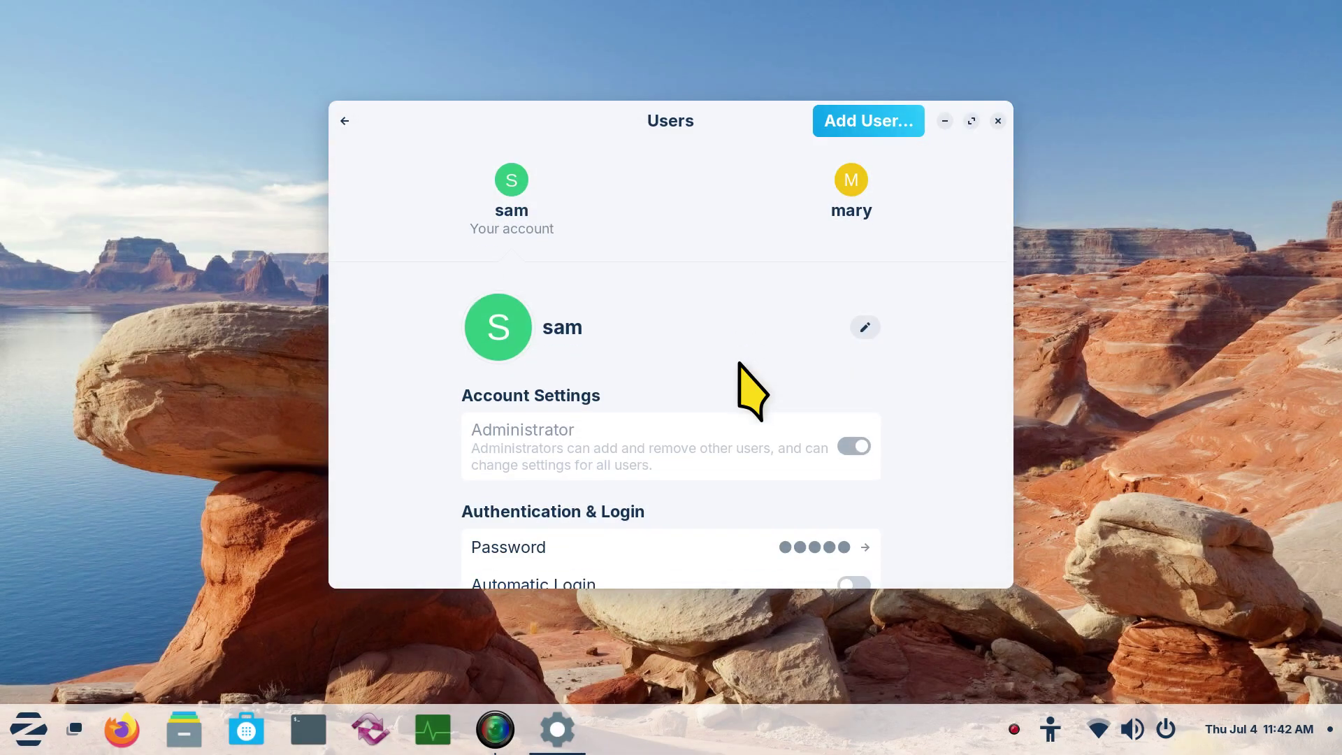
{"action": "scroll", "coordinate": [751, 391], "scroll_direction": "down", "scroll_amount": 1}
{"action": "left_click", "coordinate": [800, 505]}
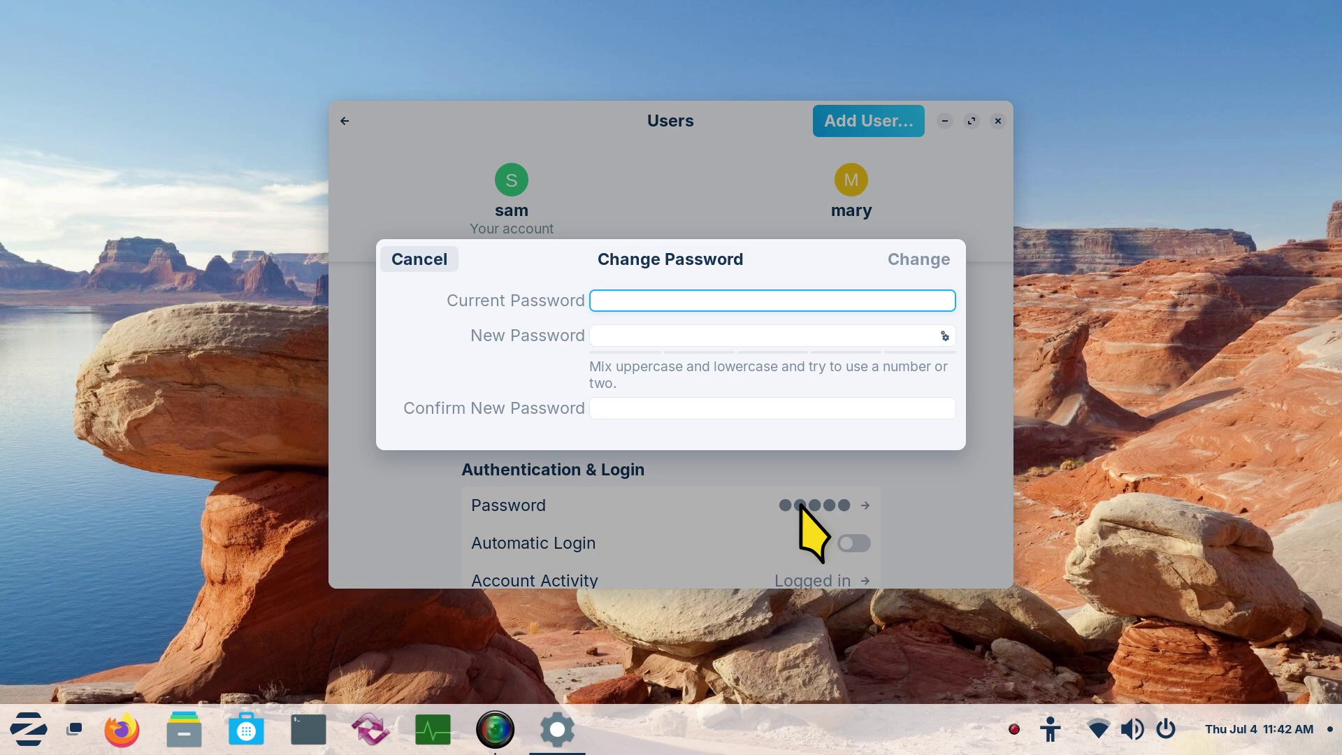
{"action": "left_click", "coordinate": [626, 337]}
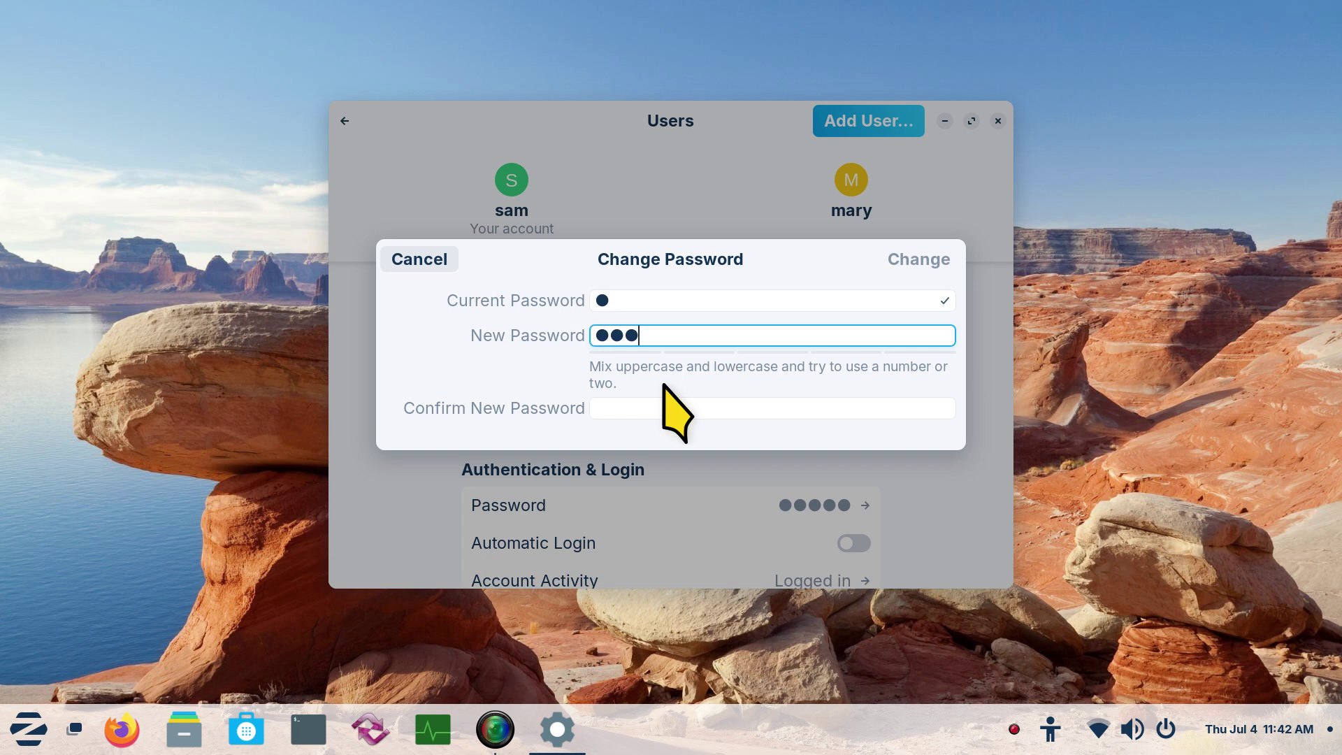
{"action": "left_click", "coordinate": [627, 409]}
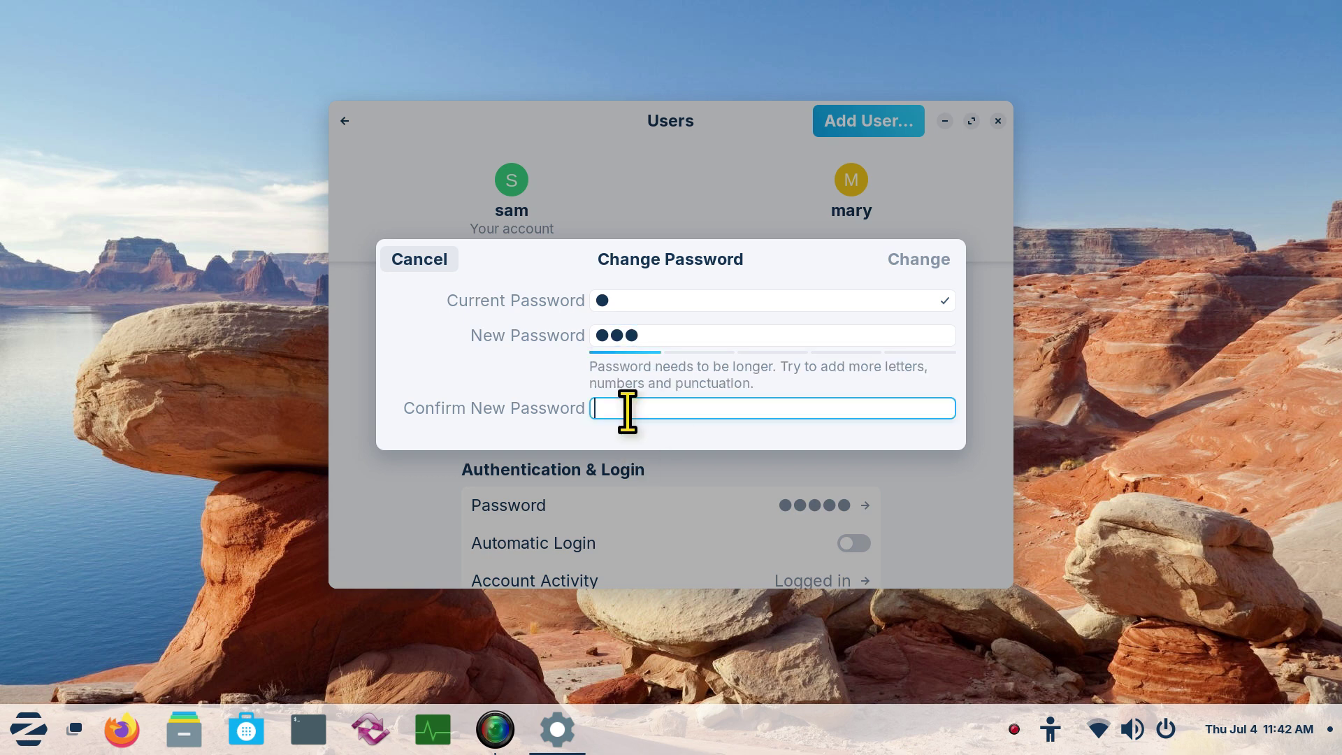
{"action": "type", "text": "ab"}
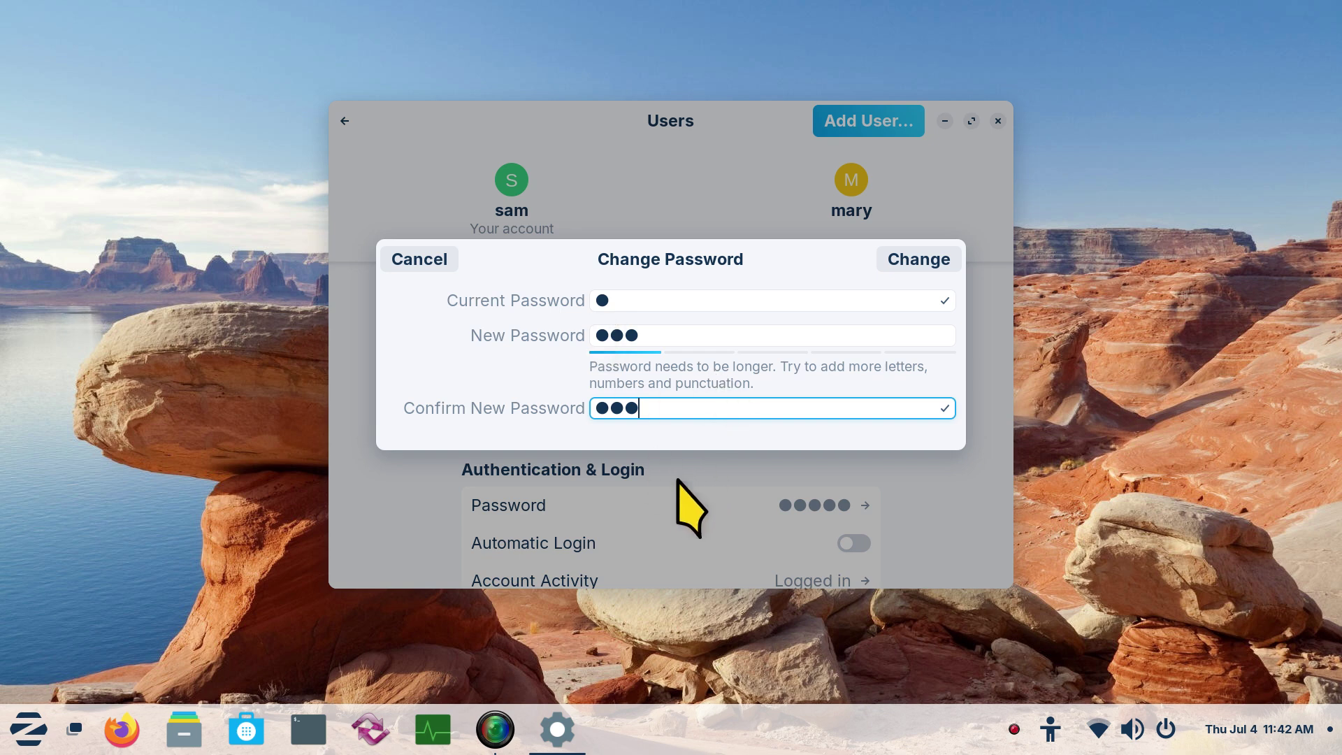
{"action": "left_click", "coordinate": [923, 260]}
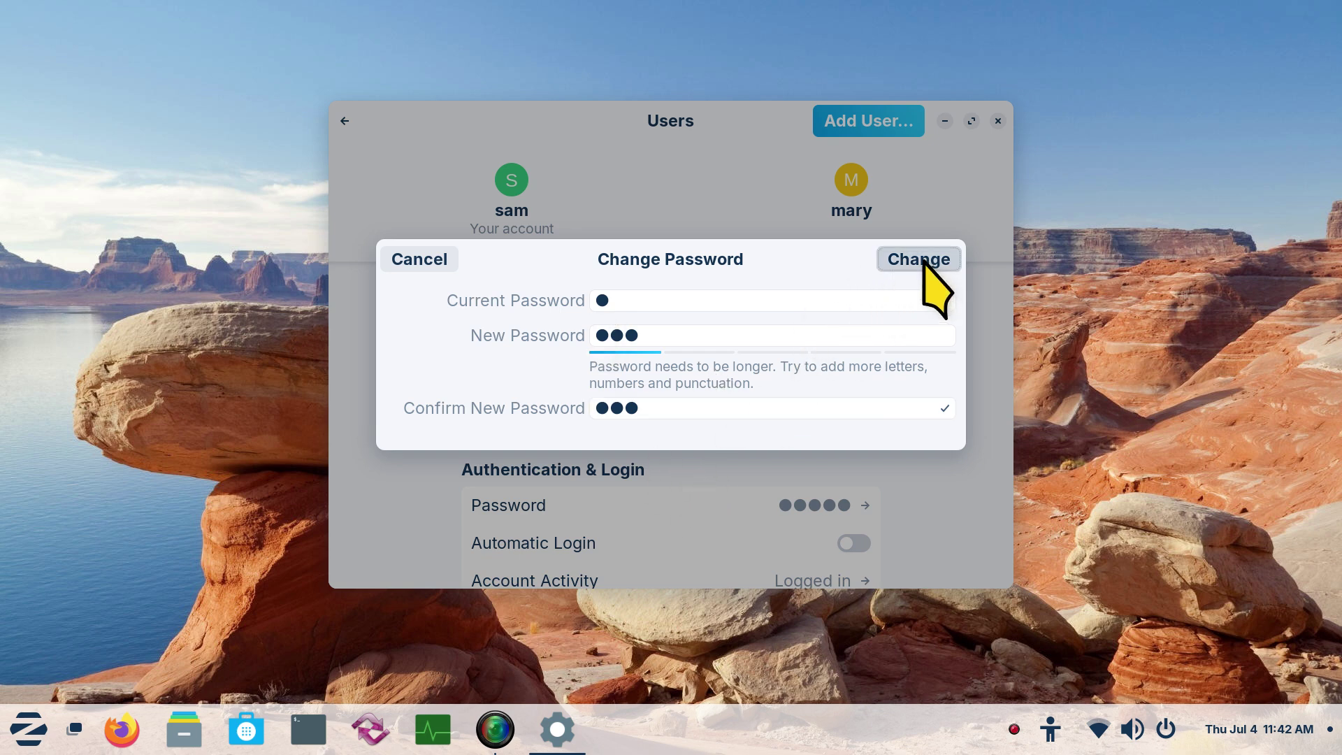
{"action": "left_click", "coordinate": [763, 389]}
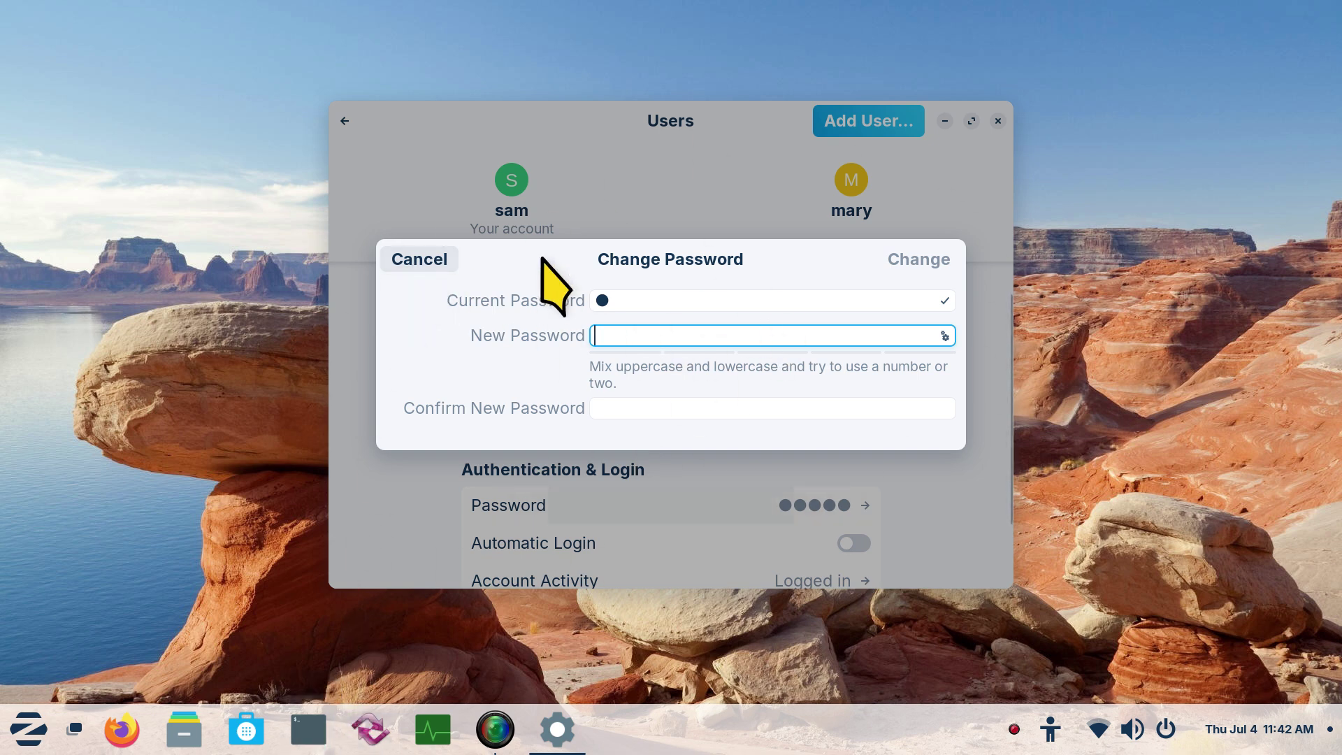
Cancel sam's password change, then set mary's password now to a one-character password, confirmed
{"action": "left_click", "coordinate": [413, 260]}
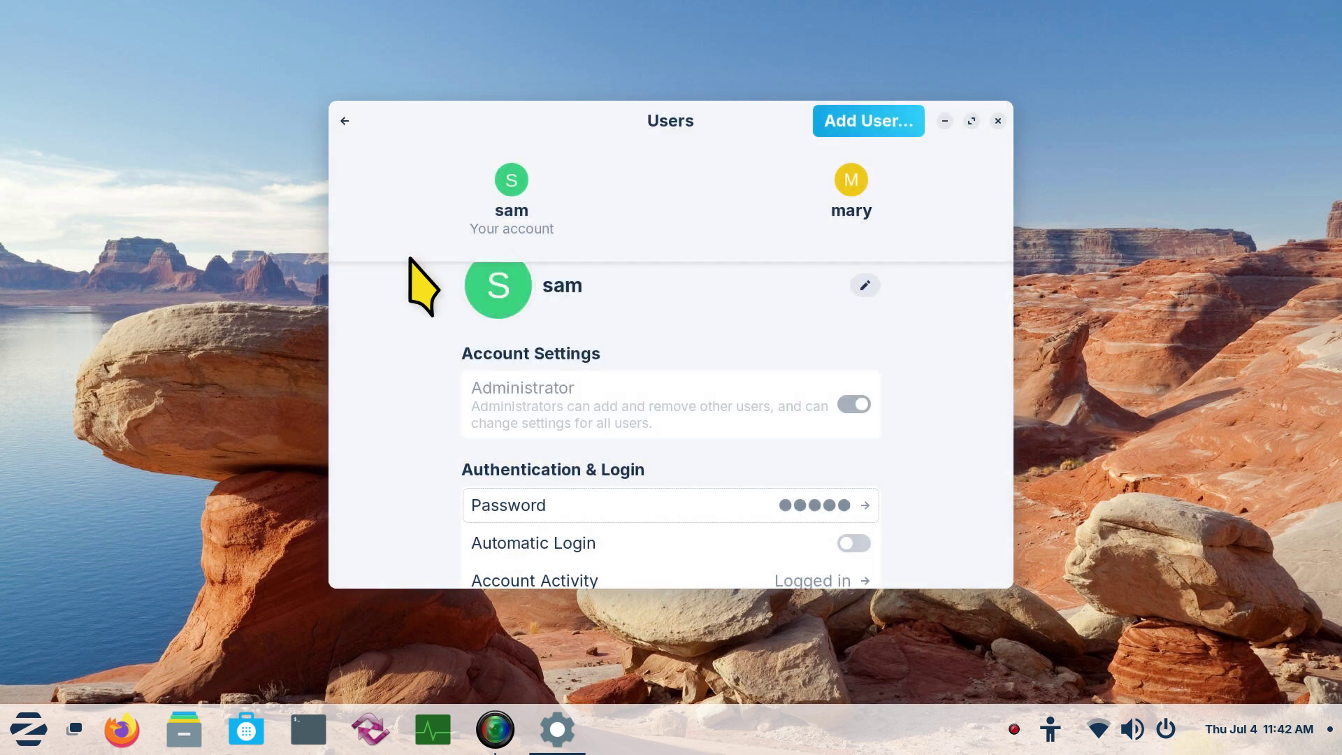
{"action": "left_click", "coordinate": [849, 183]}
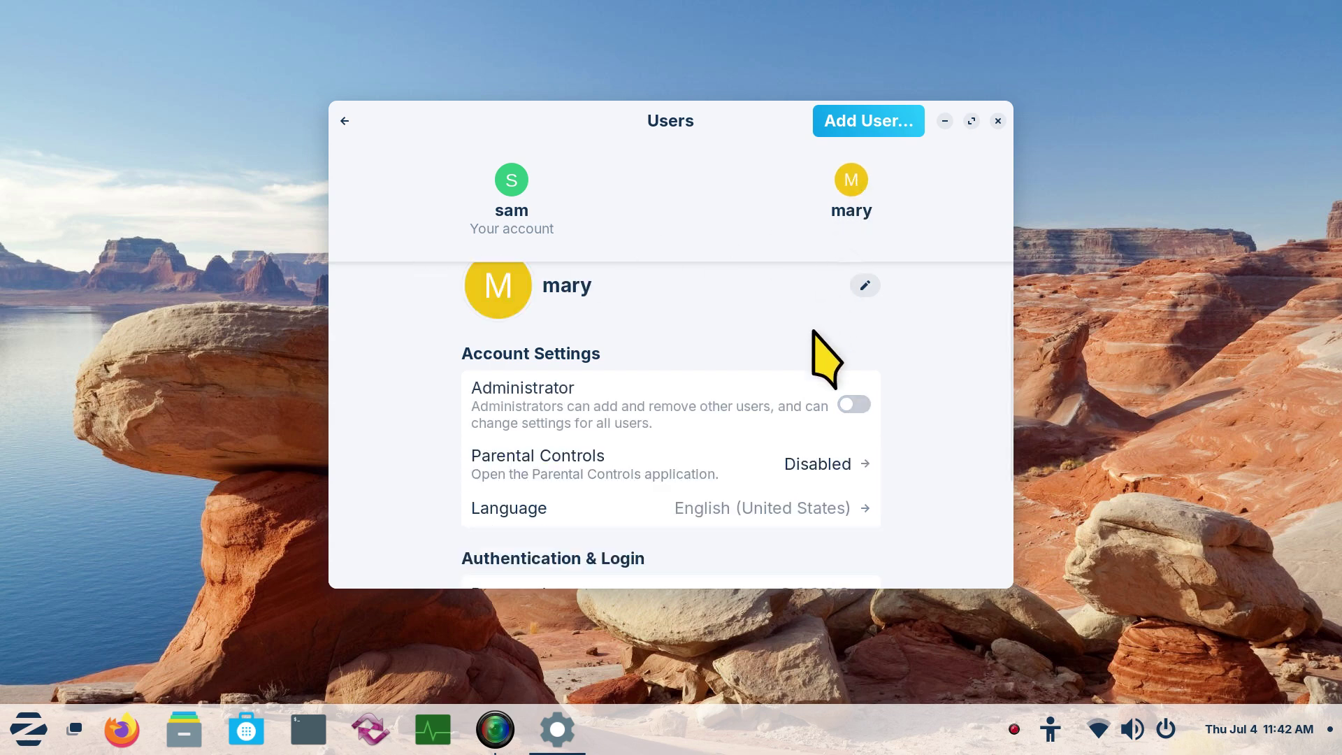
{"action": "scroll", "coordinate": [737, 471], "scroll_direction": "down", "scroll_amount": 3}
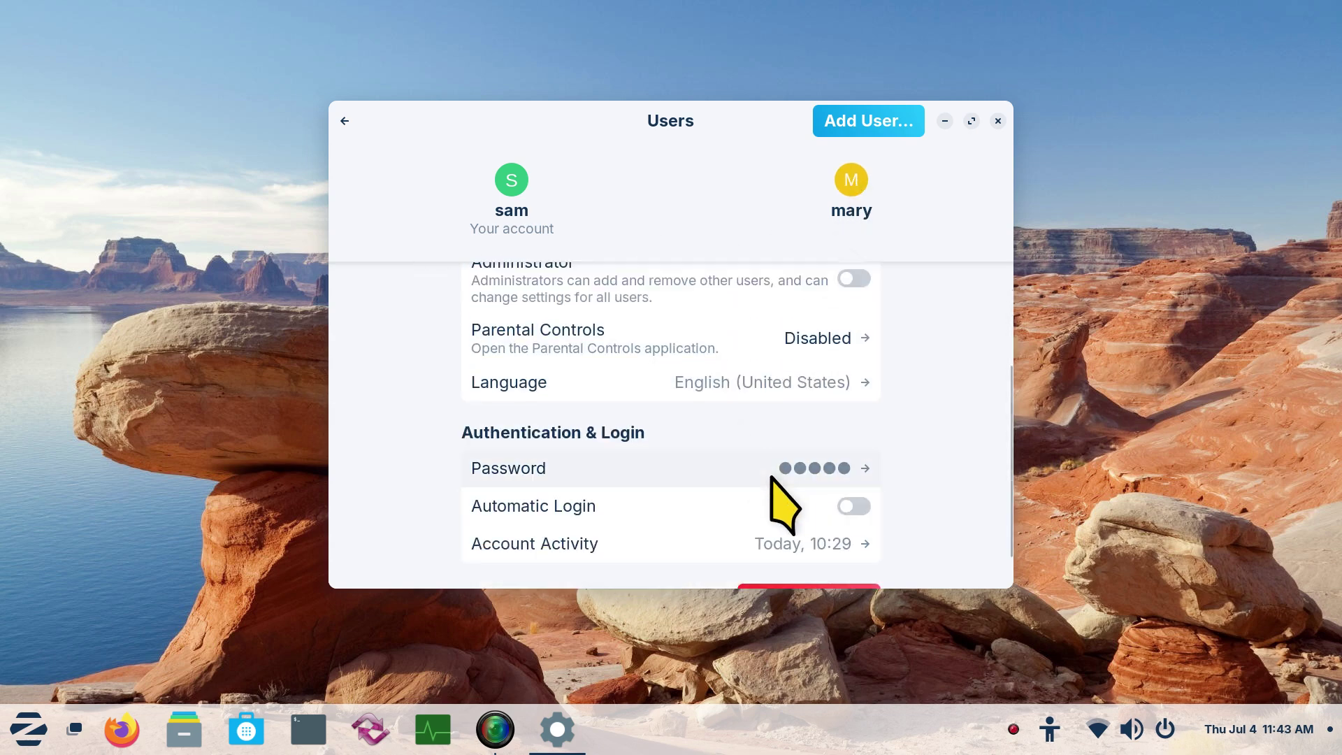
{"action": "left_click", "coordinate": [790, 474]}
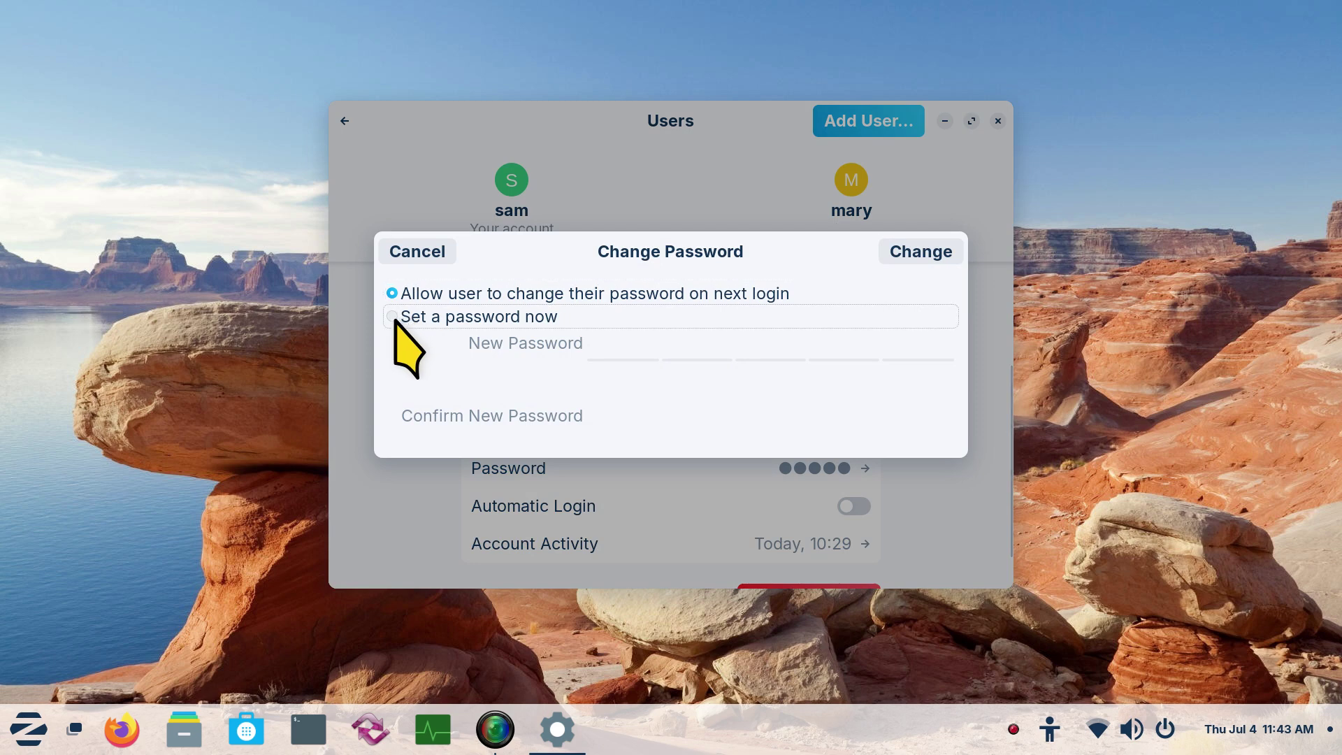
{"action": "left_click", "coordinate": [393, 317]}
{"action": "left_click", "coordinate": [643, 346]}
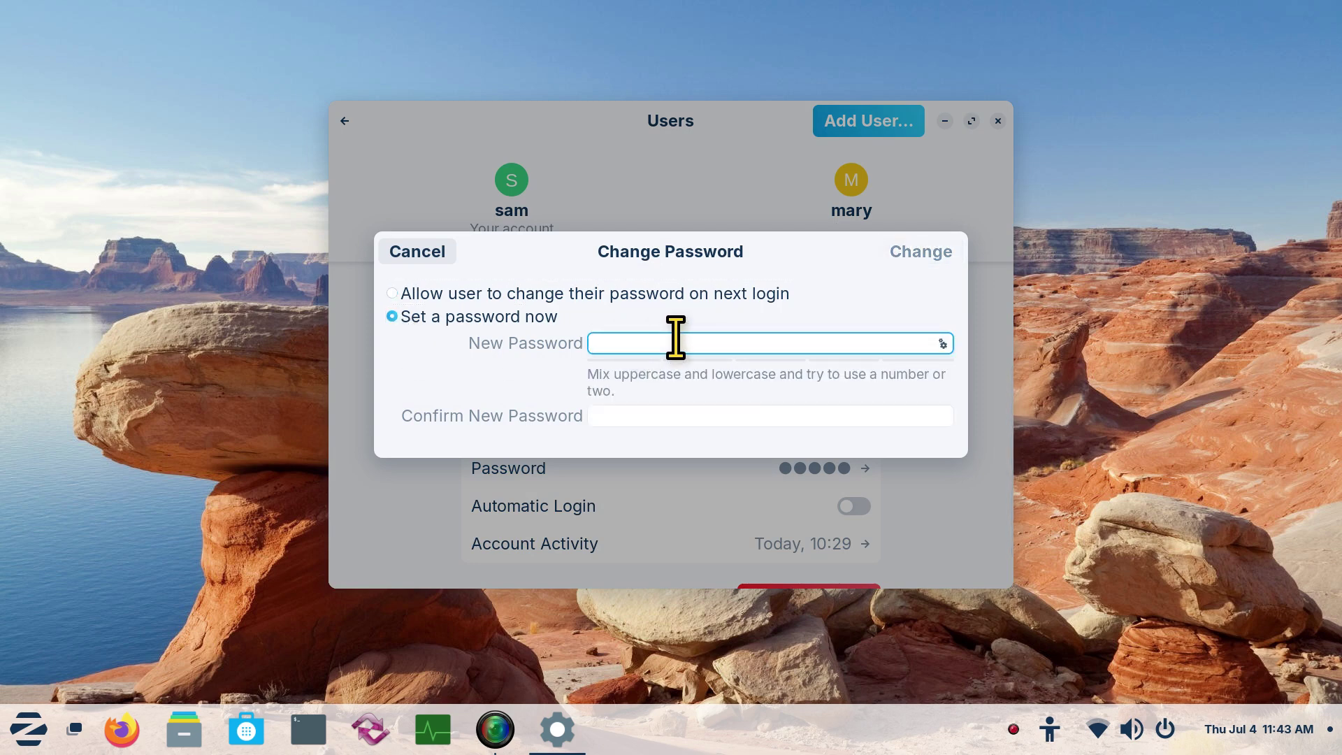
{"action": "type", "text": "a"}
{"action": "left_click", "coordinate": [617, 415]}
{"action": "type", "text": "a"}
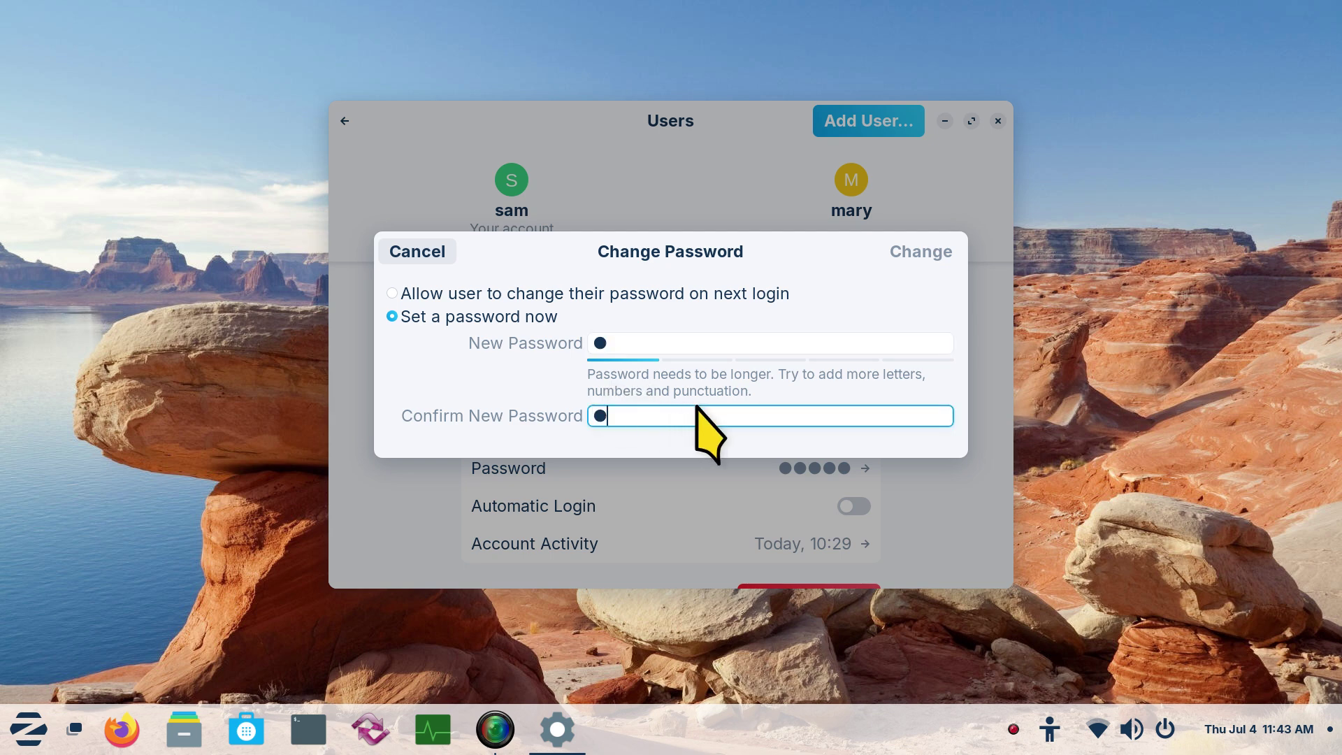
{"action": "left_click", "coordinate": [923, 253]}
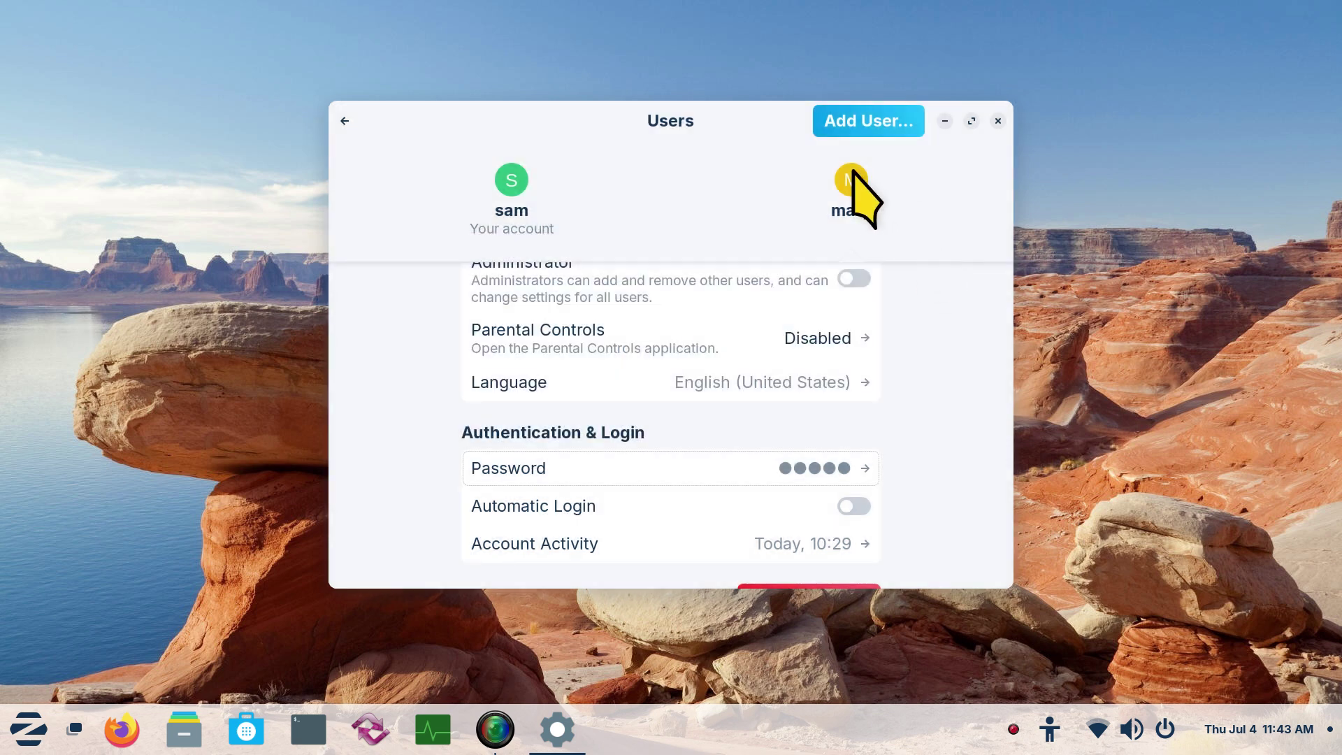
{"action": "scroll", "coordinate": [873, 335], "scroll_direction": "up", "scroll_amount": 1}
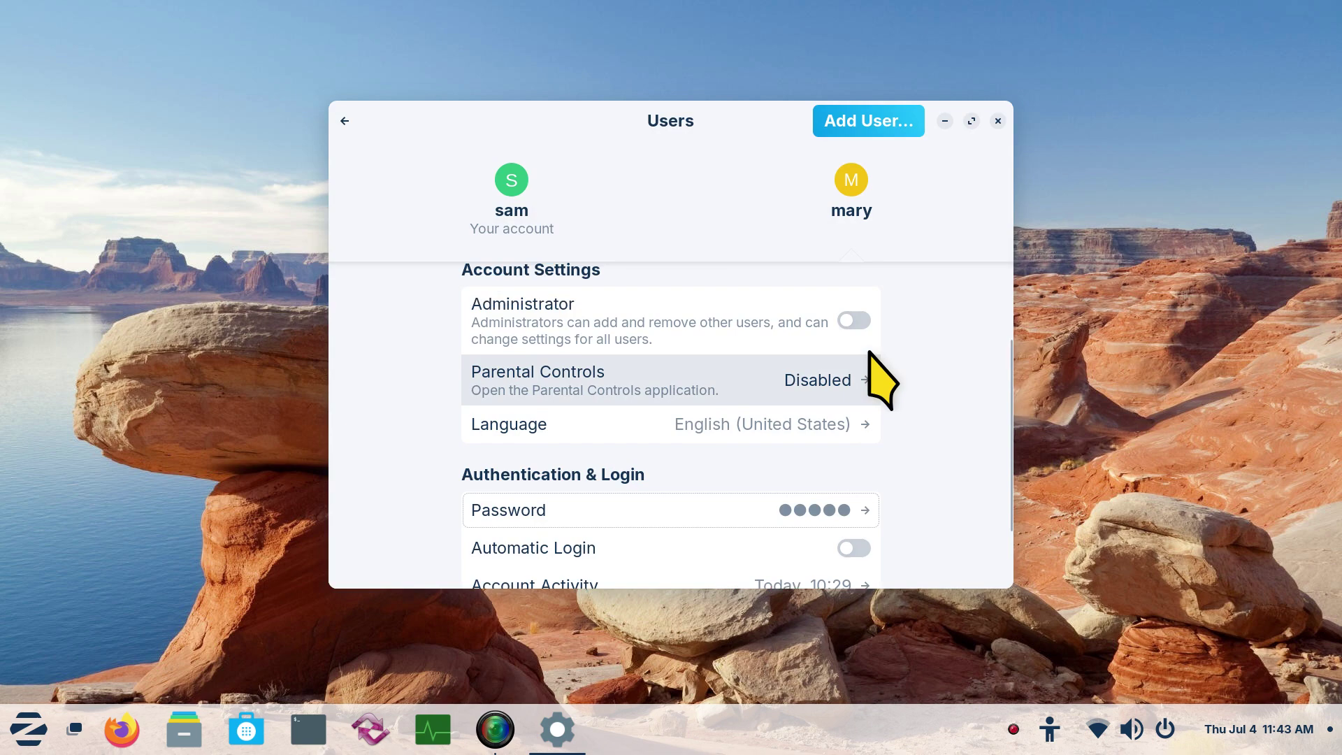
{"action": "scroll", "coordinate": [882, 381], "scroll_direction": "up", "scroll_amount": 1}
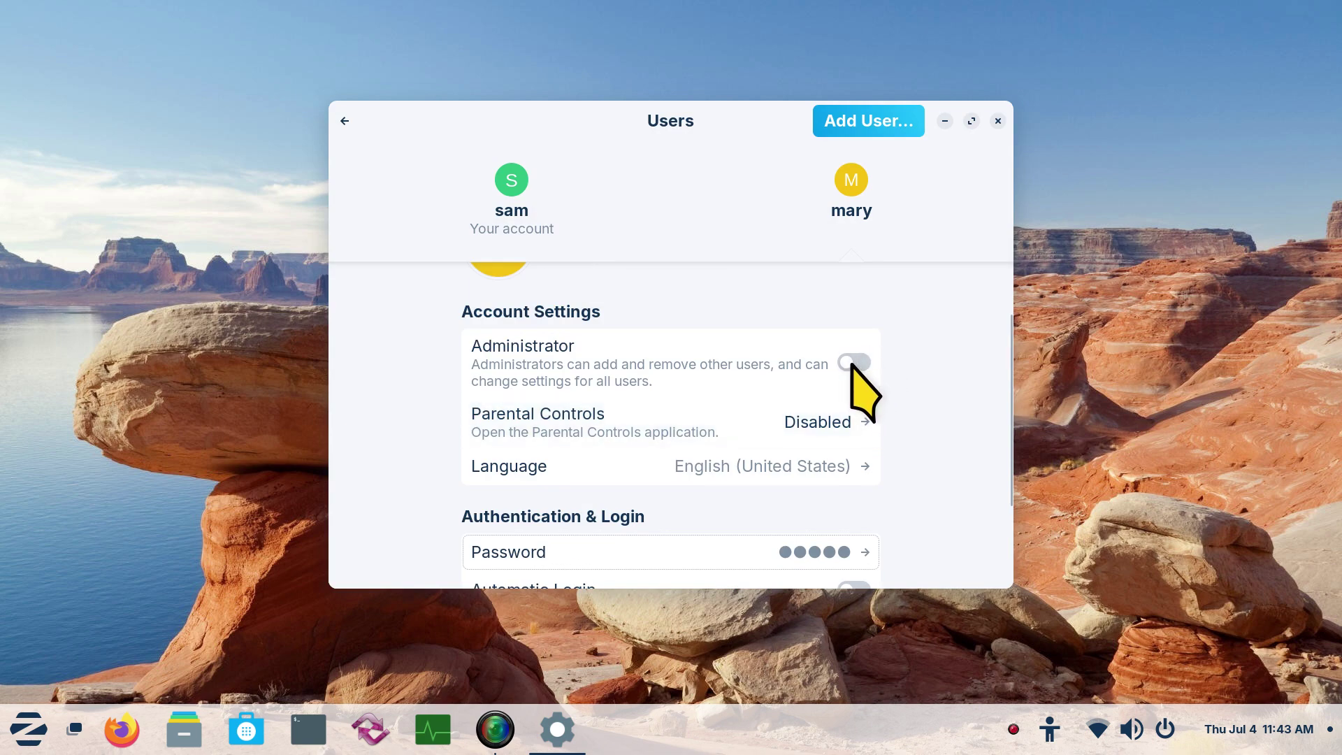
{"action": "left_click", "coordinate": [345, 120]}
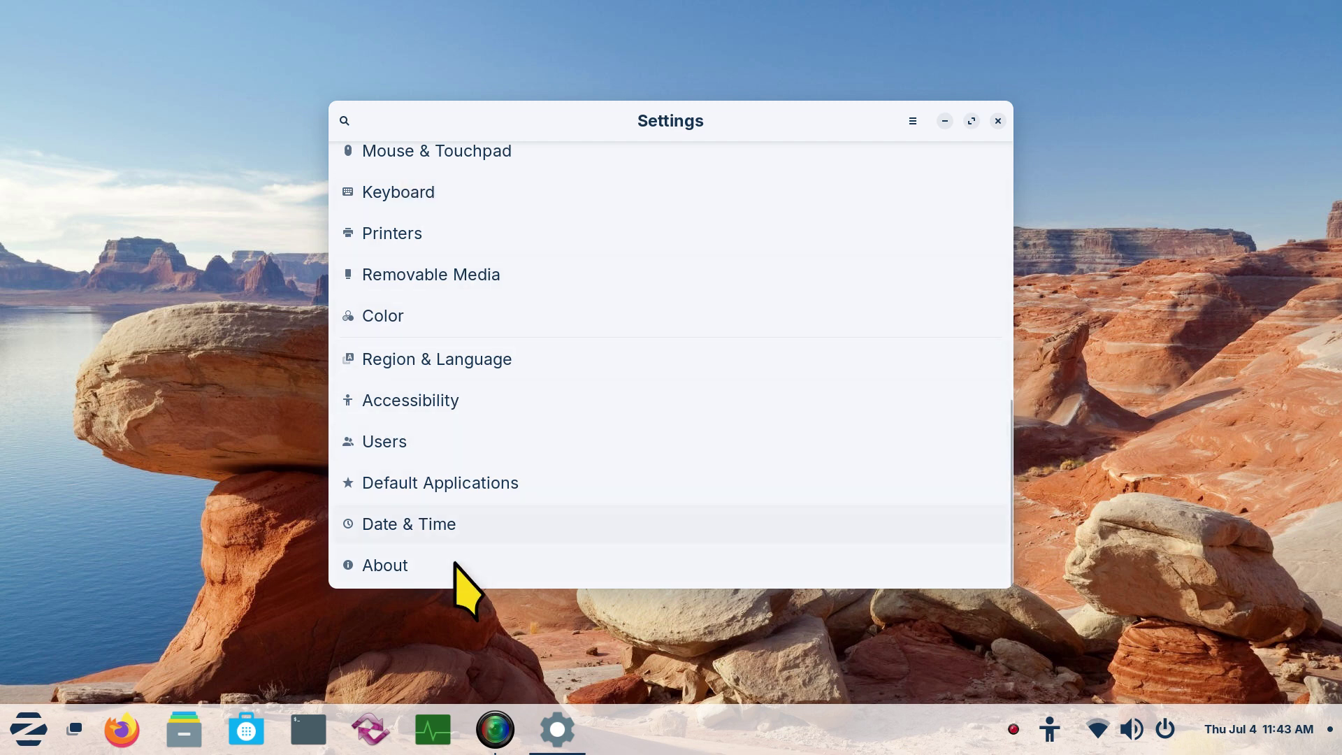
{"action": "left_click", "coordinate": [419, 441]}
{"action": "scroll", "coordinate": [760, 448], "scroll_direction": "down", "scroll_amount": 3}
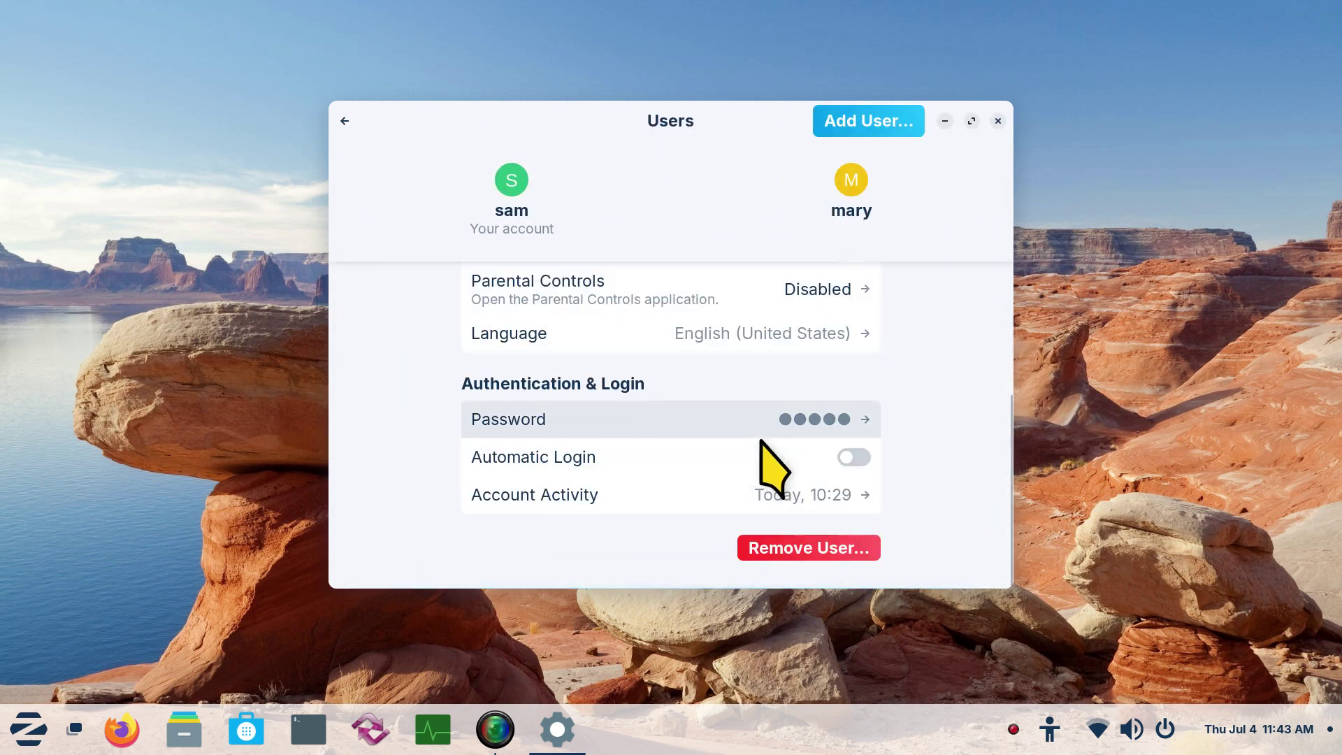
{"action": "scroll", "coordinate": [762, 447], "scroll_direction": "up", "scroll_amount": 2}
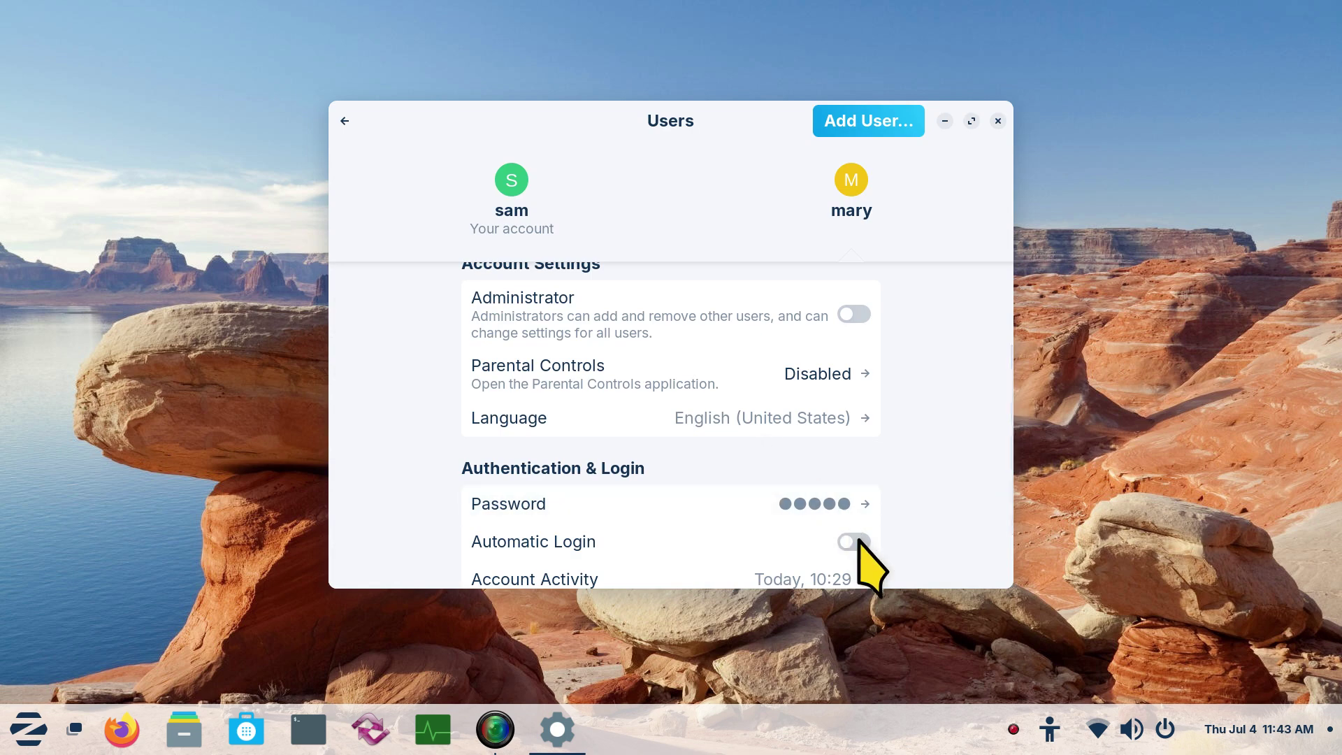
{"action": "scroll", "coordinate": [859, 541], "scroll_direction": "down", "scroll_amount": 2}
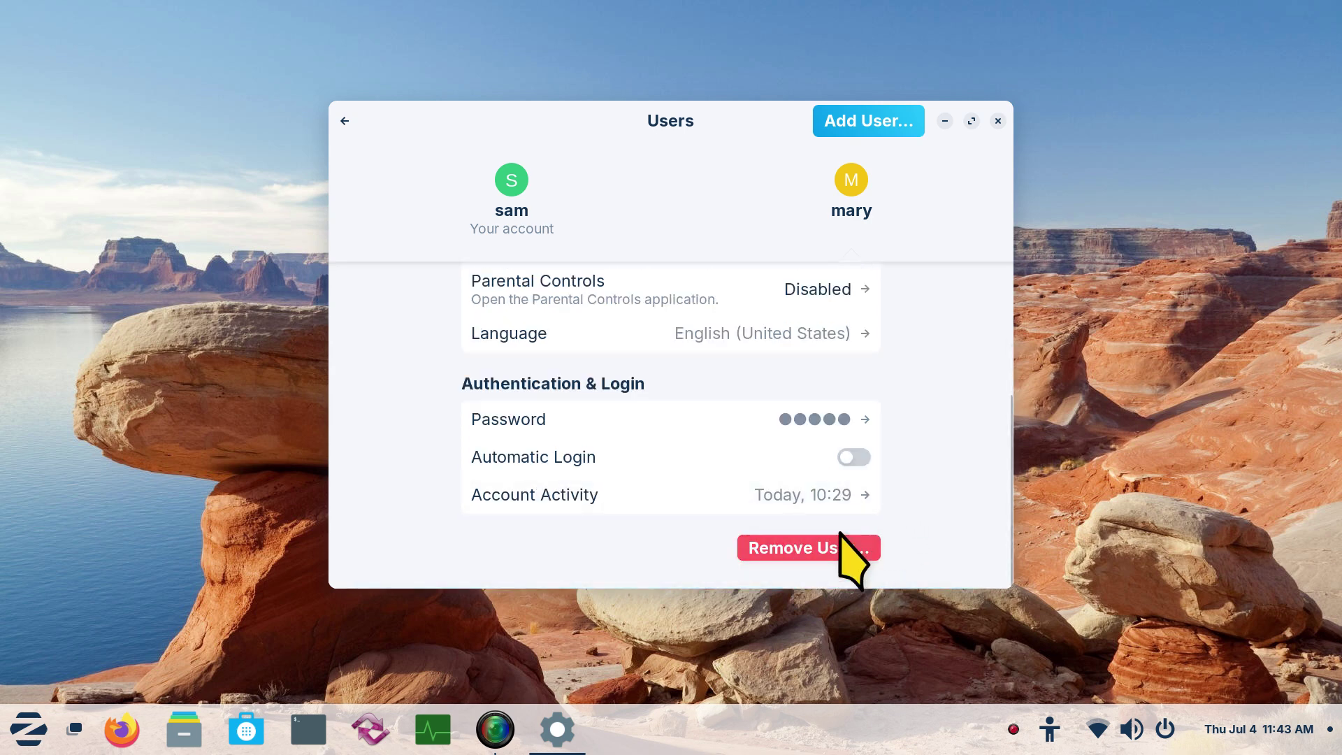
{"action": "scroll", "coordinate": [894, 451], "scroll_direction": "up", "scroll_amount": 1}
{"action": "scroll", "coordinate": [895, 451], "scroll_direction": "up", "scroll_amount": 1}
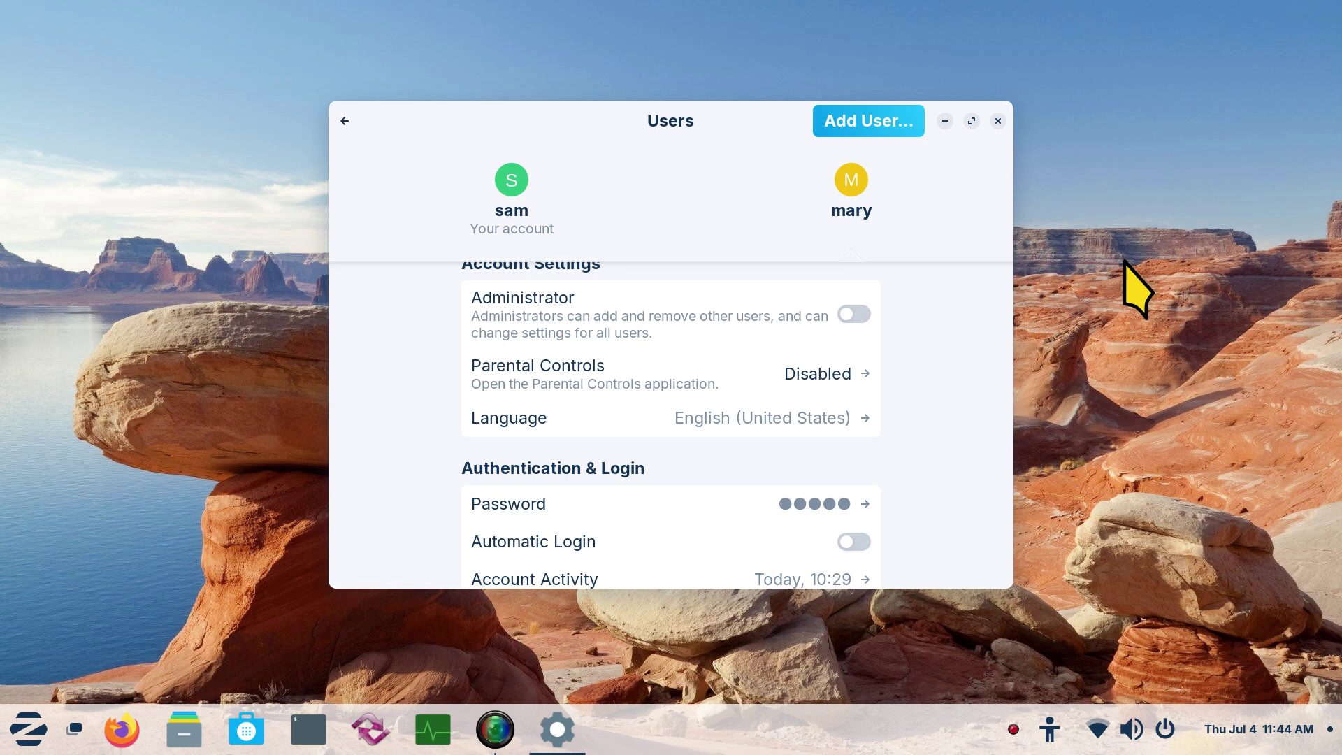
Open and cancel the Add User dialog, then close the Settings window
{"action": "left_click", "coordinate": [870, 123]}
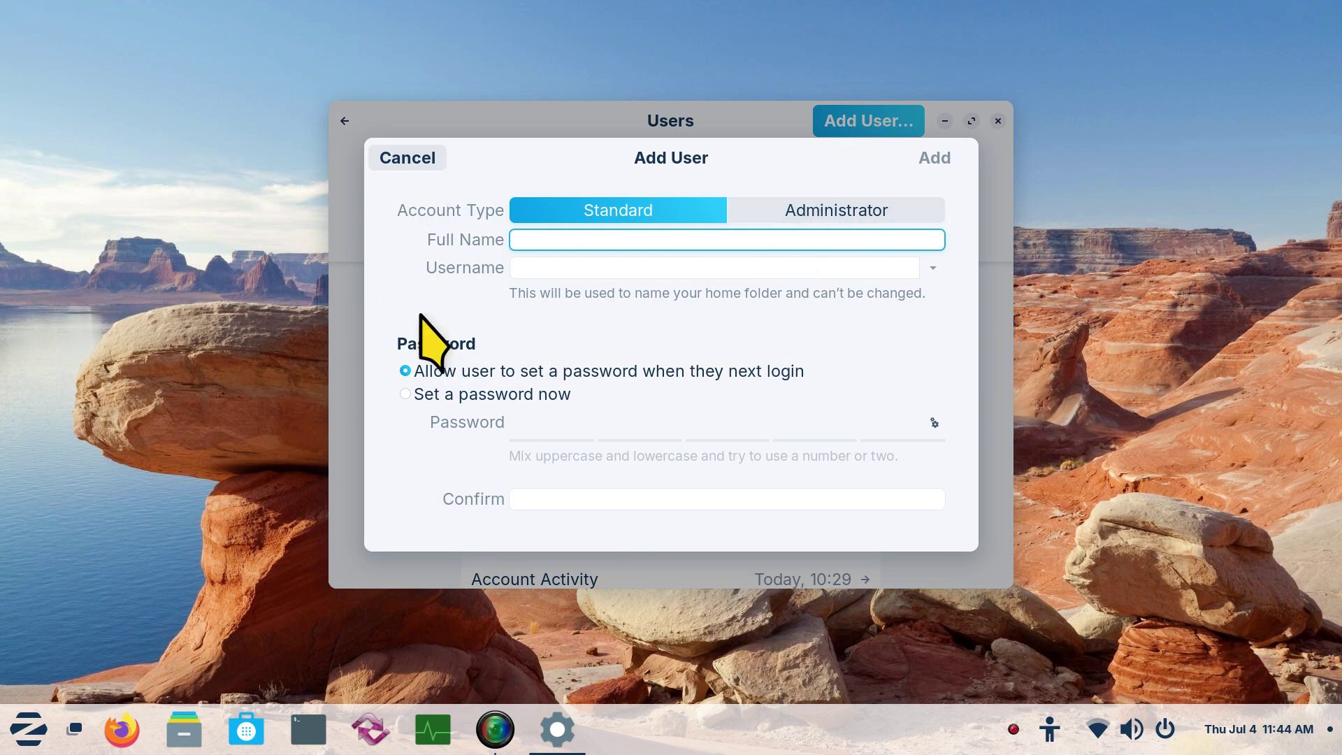
{"action": "left_click", "coordinate": [391, 158]}
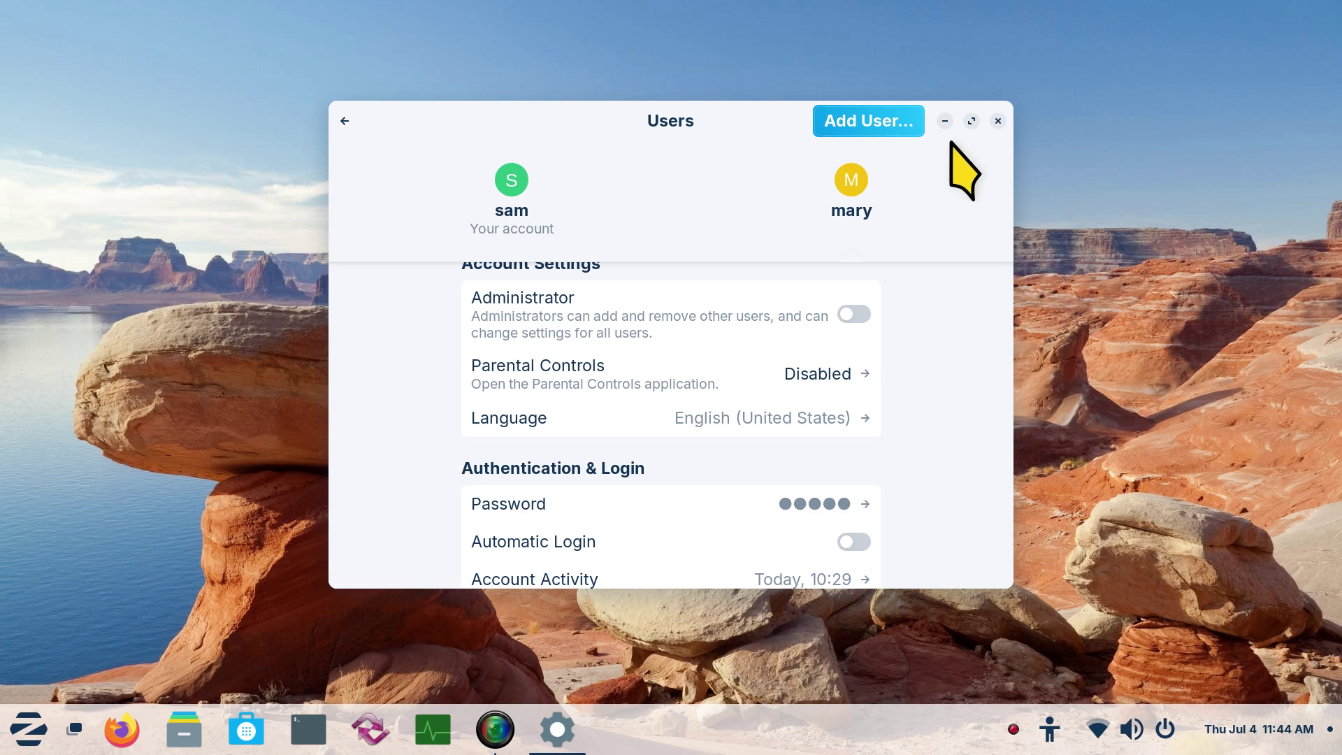
{"action": "left_click", "coordinate": [997, 123]}
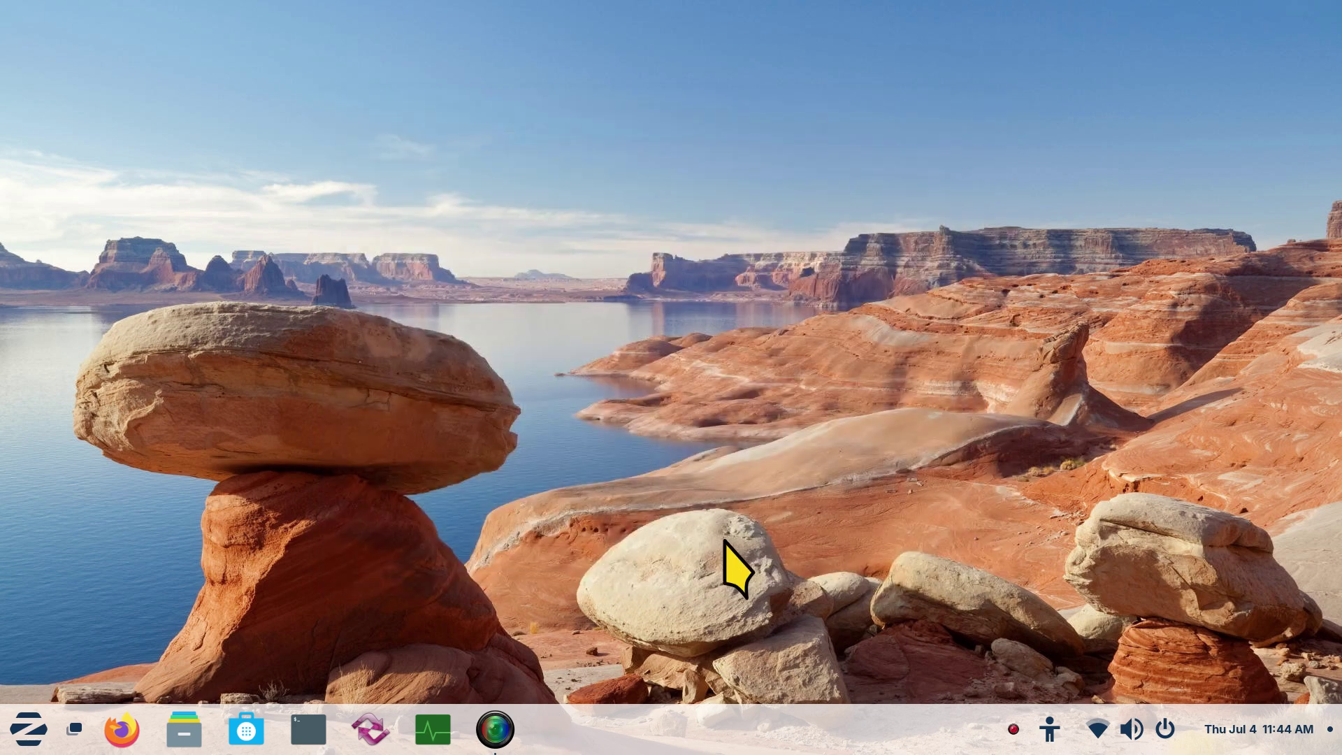